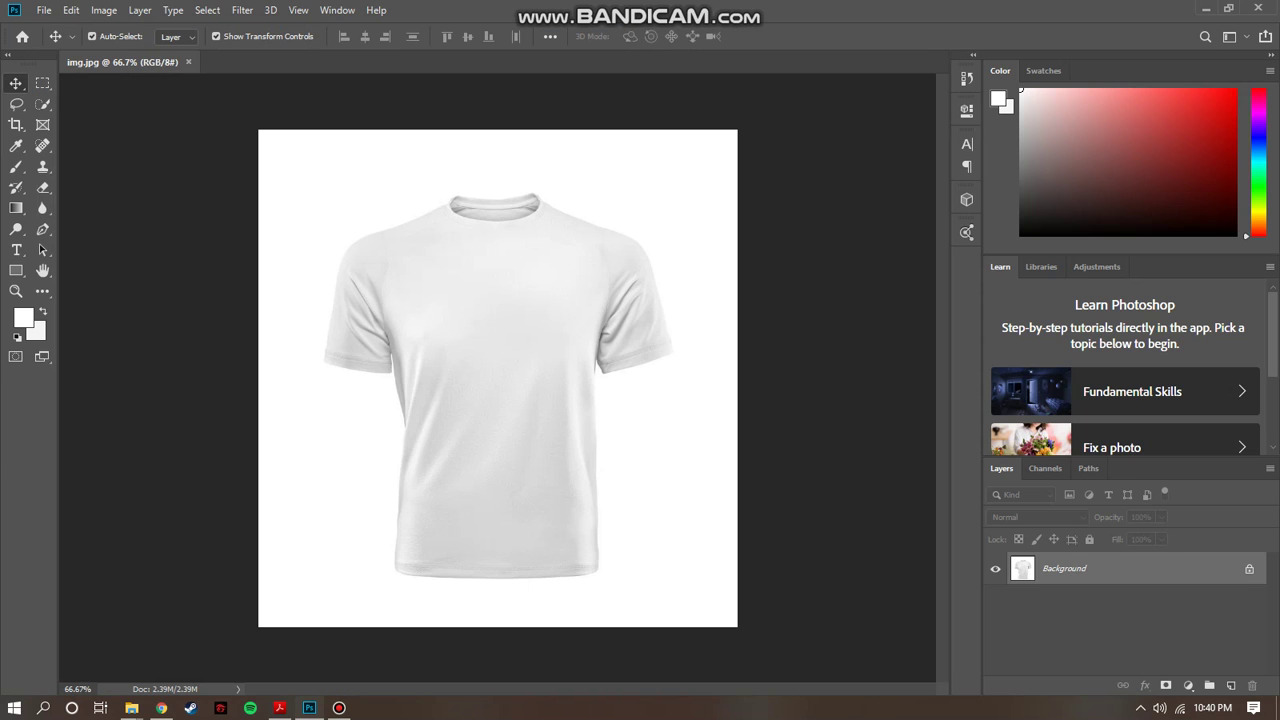
Convert the T-shirt image's locked background into a regular layer named Layer 0
{"action": "double_click", "coordinate": [1090, 569]}
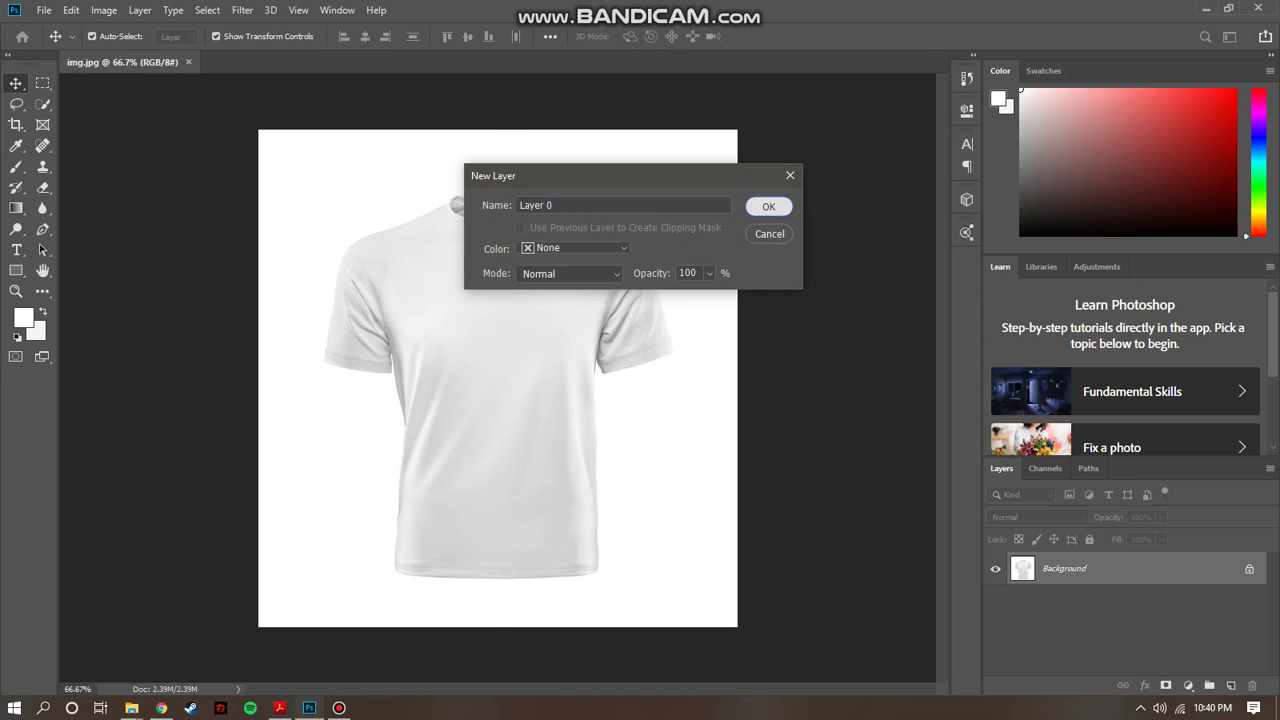
{"action": "left_click", "coordinate": [769, 206]}
Open tie dye.jpg and unnamed.png together from the TEMPLATES folder and view the tie-dye image
{"action": "left_click", "coordinate": [44, 10]}
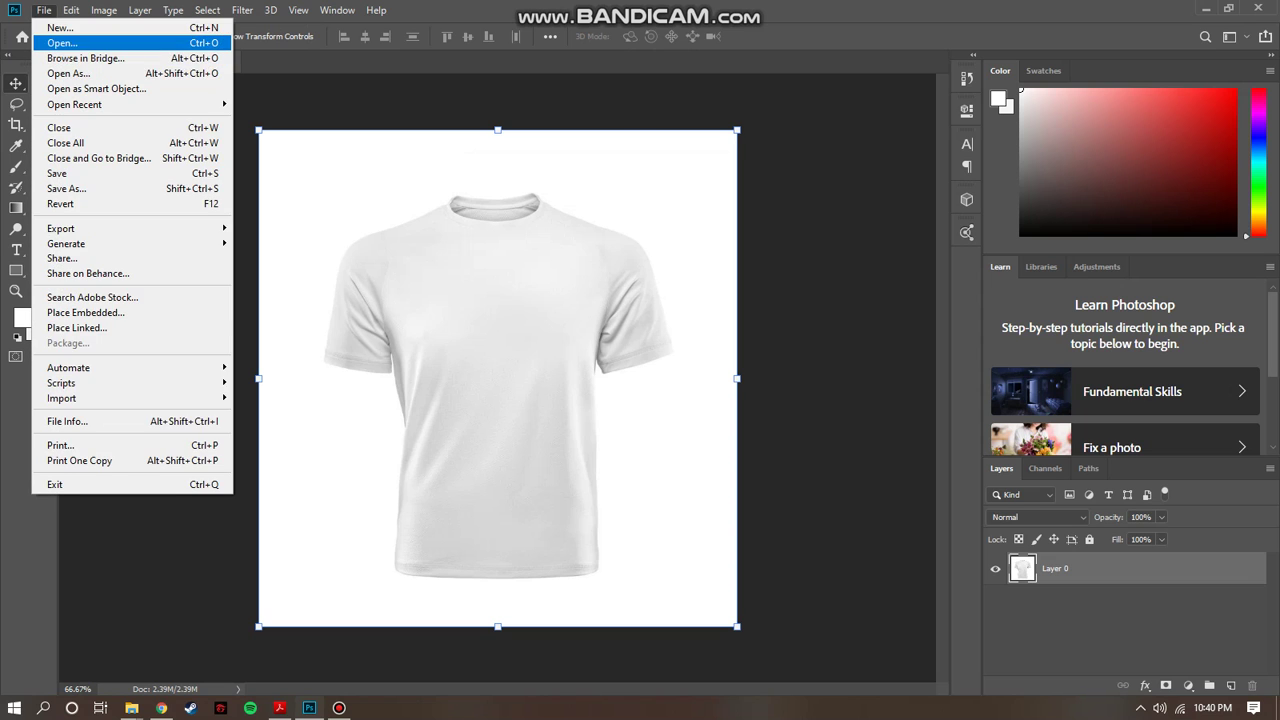
{"action": "left_click", "coordinate": [60, 37]}
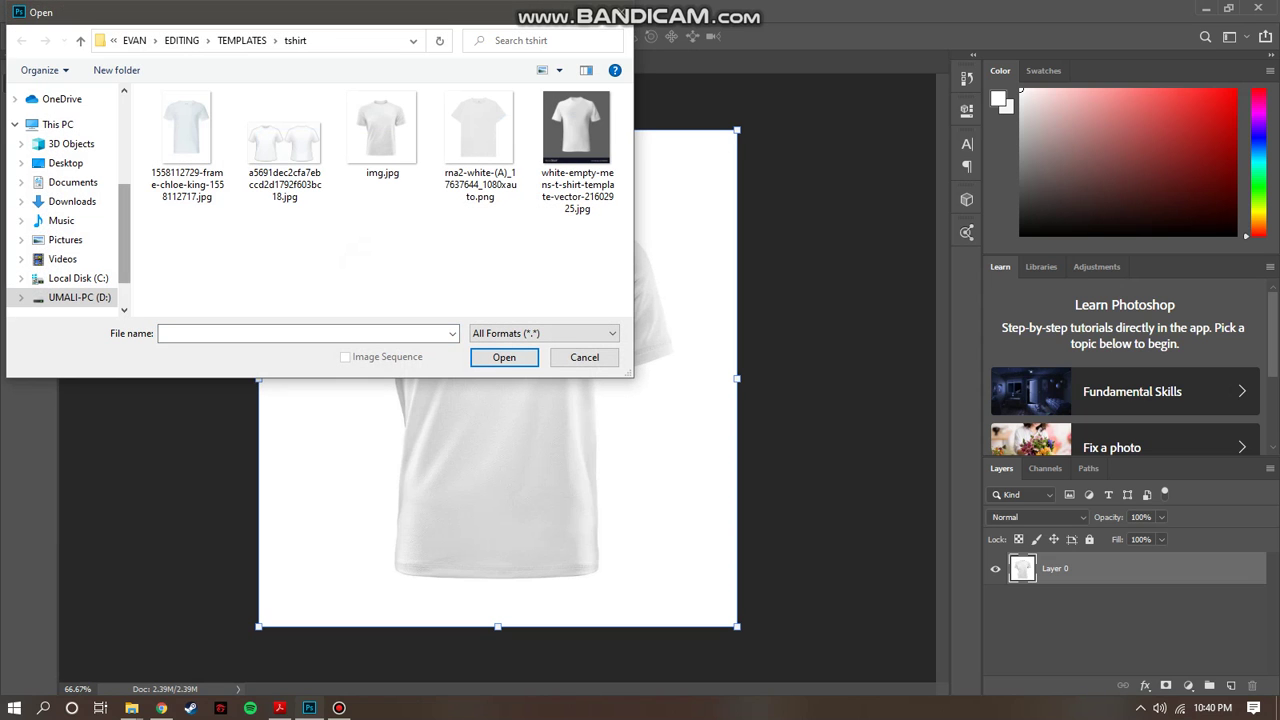
{"action": "left_click", "coordinate": [242, 41]}
{"action": "left_click", "coordinate": [376, 240]}
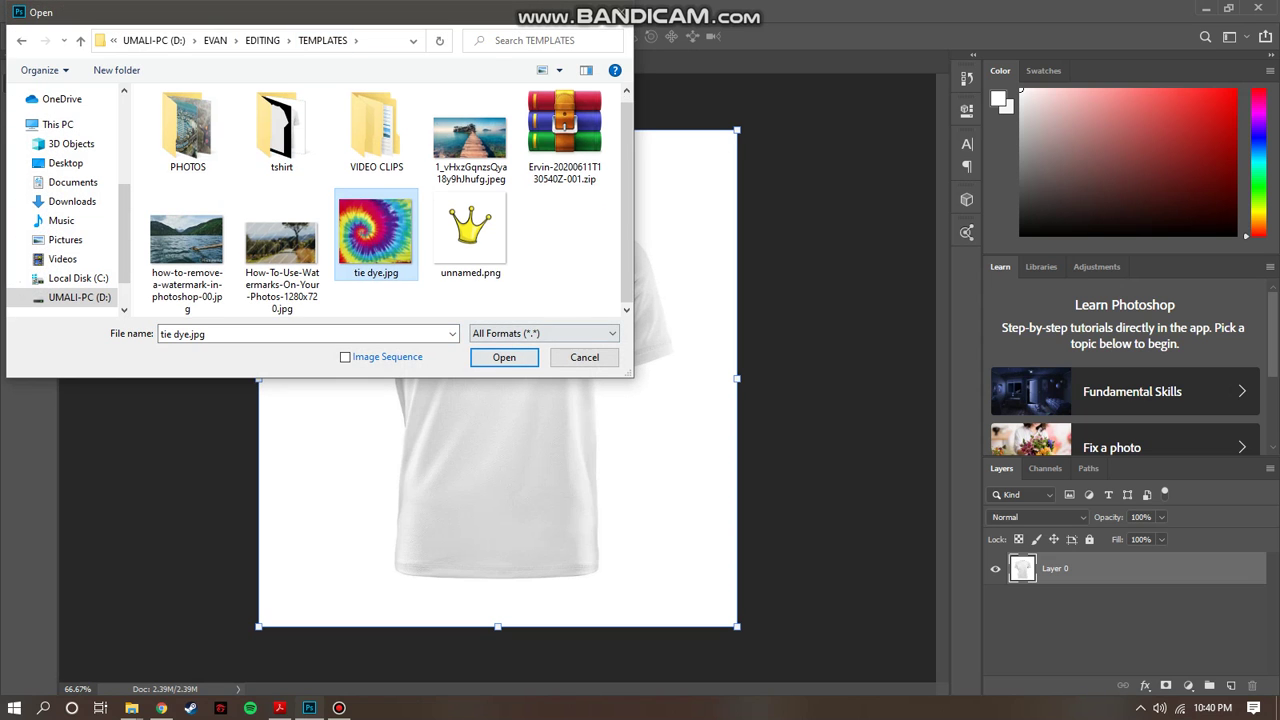
{"action": "left_click", "coordinate": [470, 235], "text": "ctrl"}
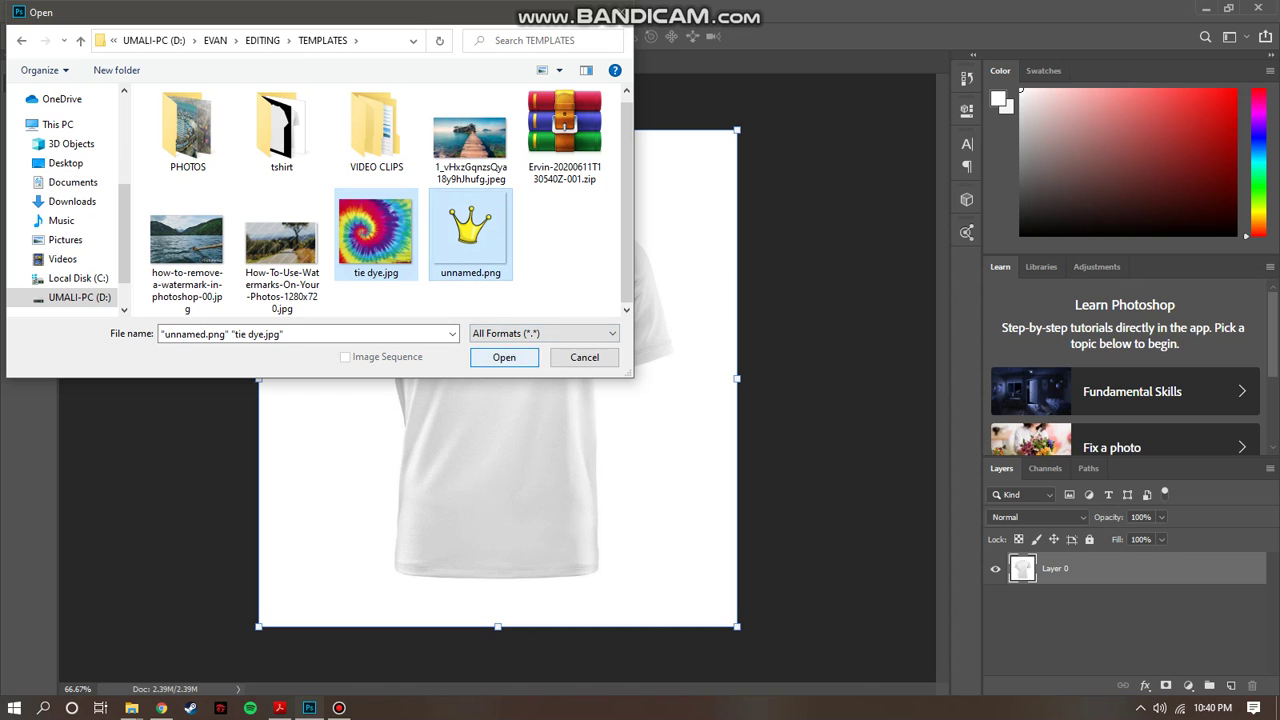
{"action": "left_click", "coordinate": [504, 357]}
{"action": "left_click", "coordinate": [310, 62]}
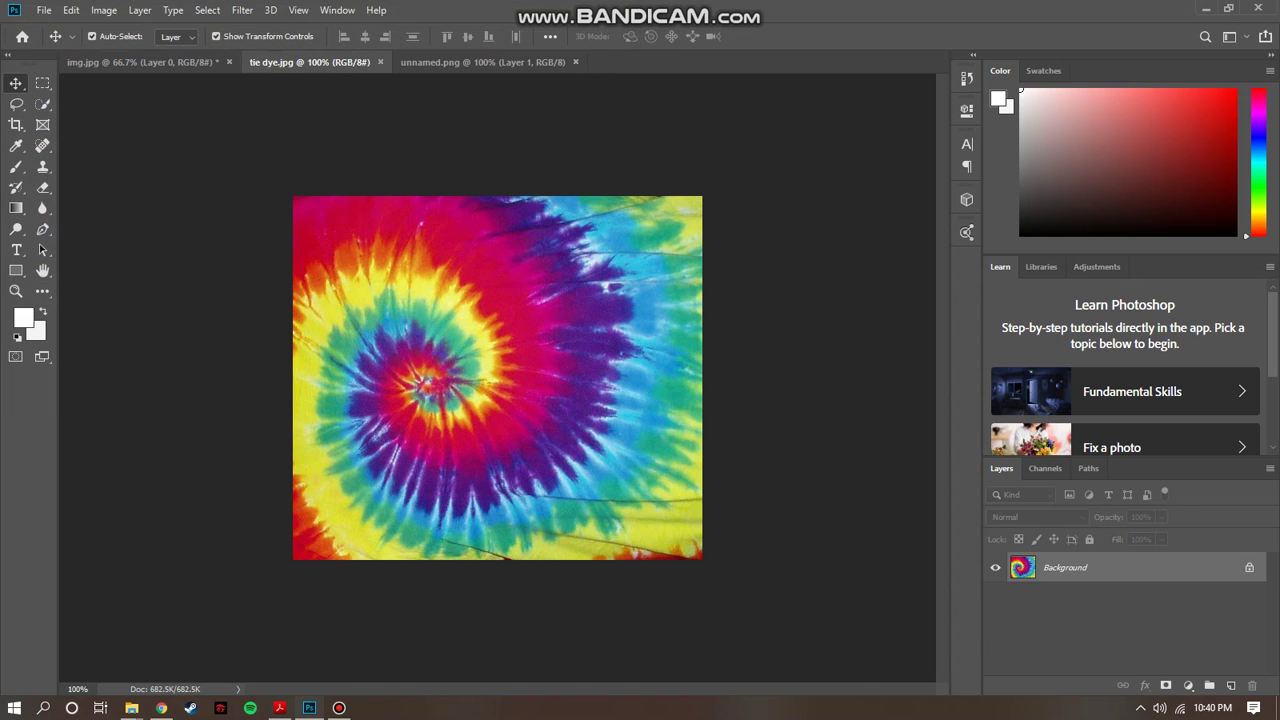
{"action": "left_click", "coordinate": [142, 62]}
{"action": "left_click", "coordinate": [44, 10]}
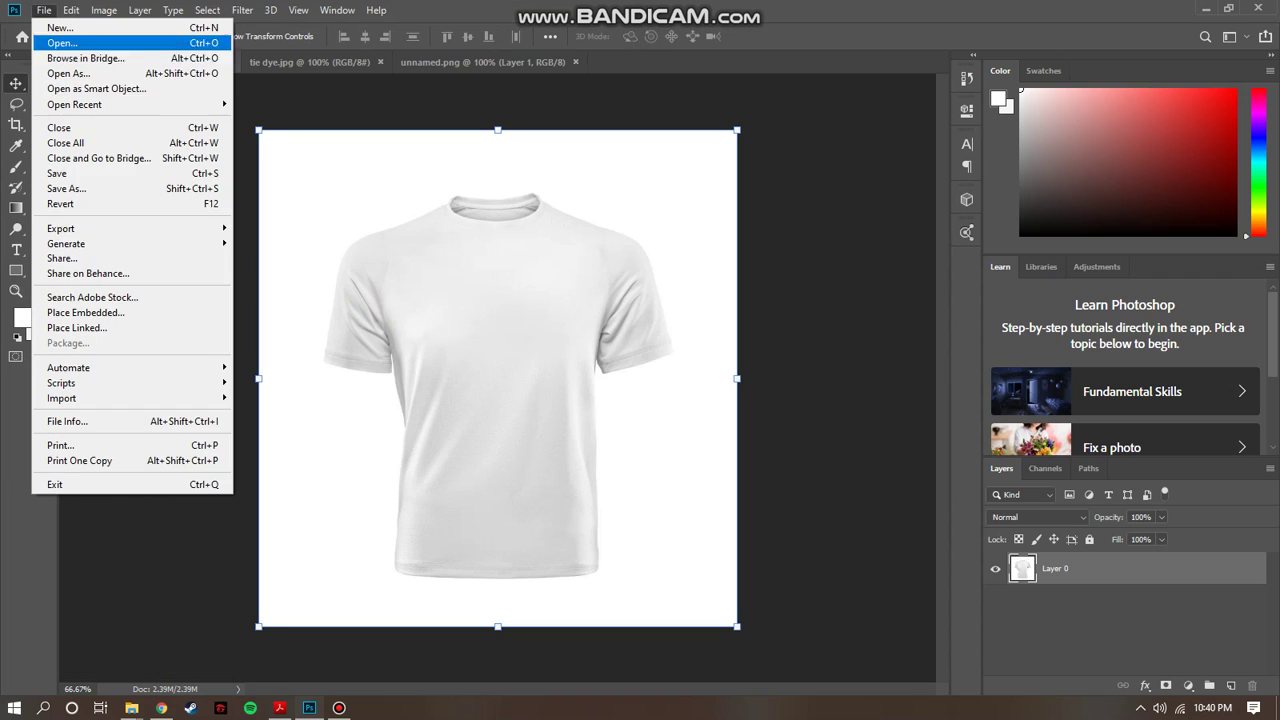
{"action": "left_click", "coordinate": [44, 10]}
Convert the locked background of tie dye.jpg into a regular layer named Layer 0
{"action": "left_click", "coordinate": [310, 62]}
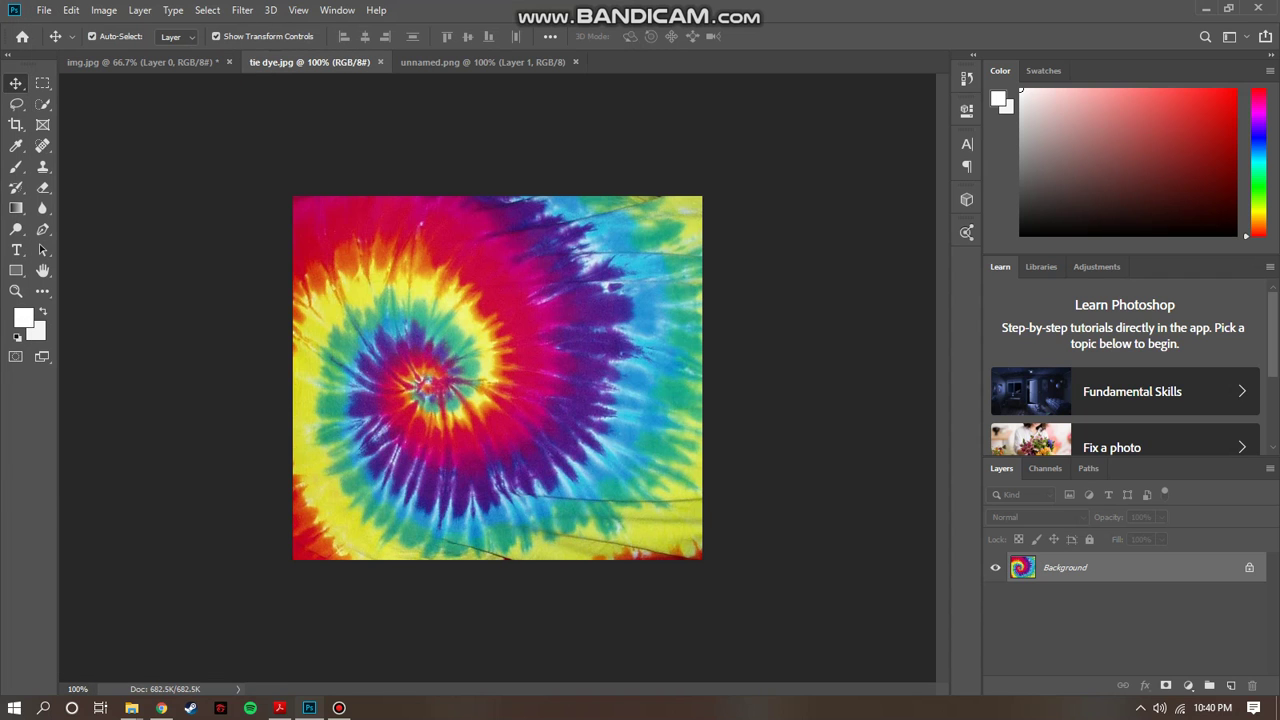
{"action": "double_click", "coordinate": [1066, 568]}
{"action": "left_click", "coordinate": [768, 206]}
{"action": "right_click", "coordinate": [536, 396]}
{"action": "key", "text": "Escape"}
Select the entire tie-dye image with a rectangular marquee and paste a copy into img.jpg over the T-shirt
{"action": "left_click", "coordinate": [42, 83]}
{"action": "left_click_drag", "start_coordinate": [292, 196], "coordinate": [710, 562]}
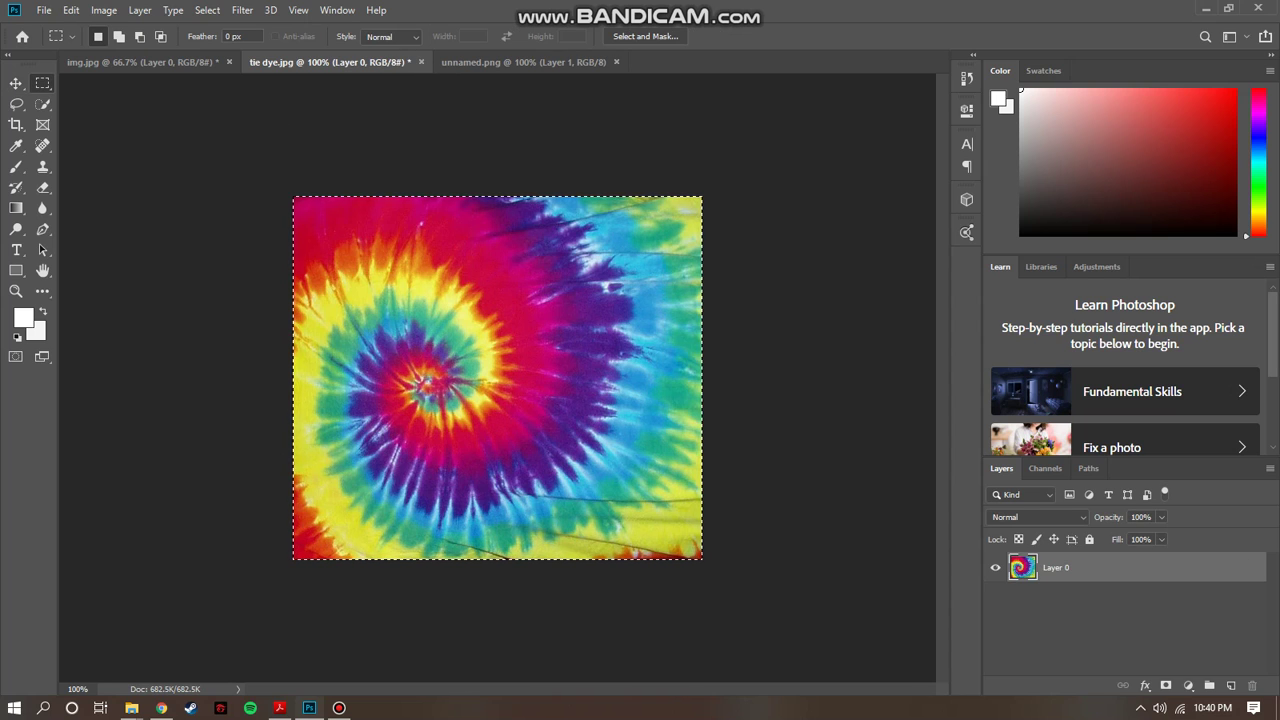
{"action": "left_click", "coordinate": [142, 62]}
{"action": "key", "text": "ctrl+v"}
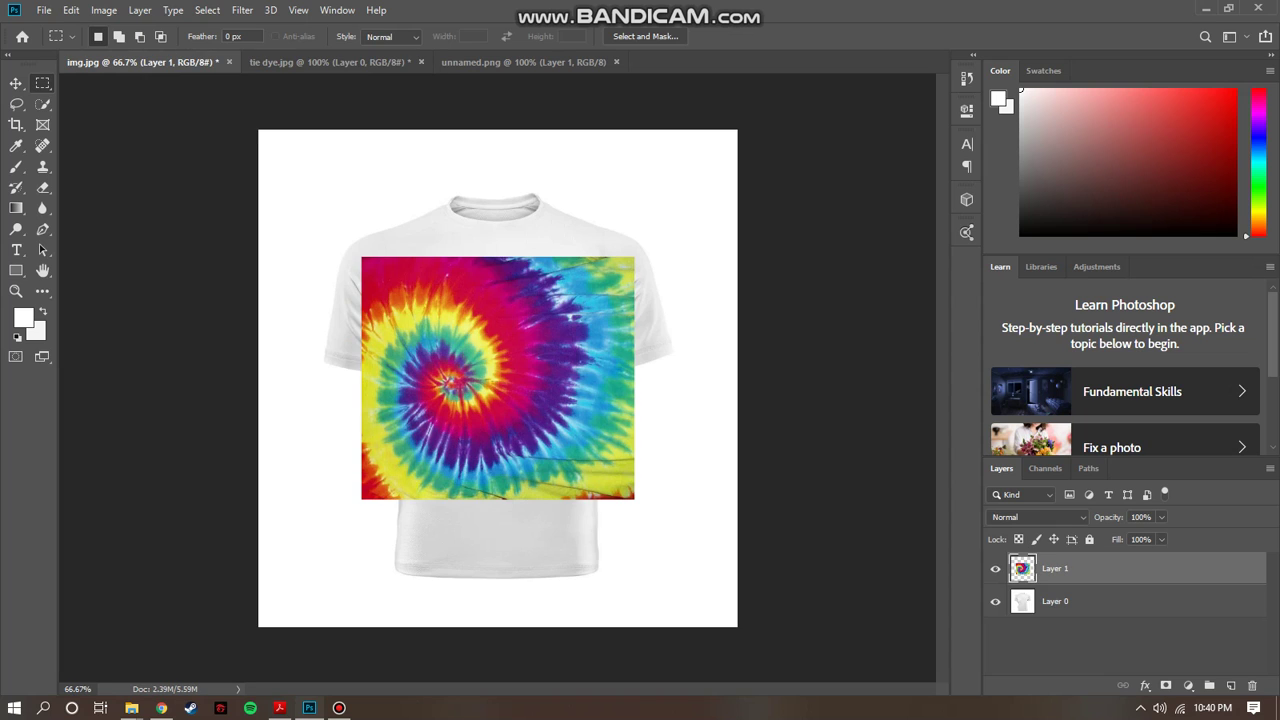
Rotate the tie-dye layer about -43° and enlarge it to about 175% width and 185% height, covering the whole shirt
{"action": "key", "text": "v"}
{"action": "left_click_drag", "start_coordinate": [523, 335], "coordinate": [470, 253]}
{"action": "left_click_drag", "start_coordinate": [580, 417], "coordinate": [835, 368]}
{"action": "left_click_drag", "start_coordinate": [557, 318], "coordinate": [556, 347]}
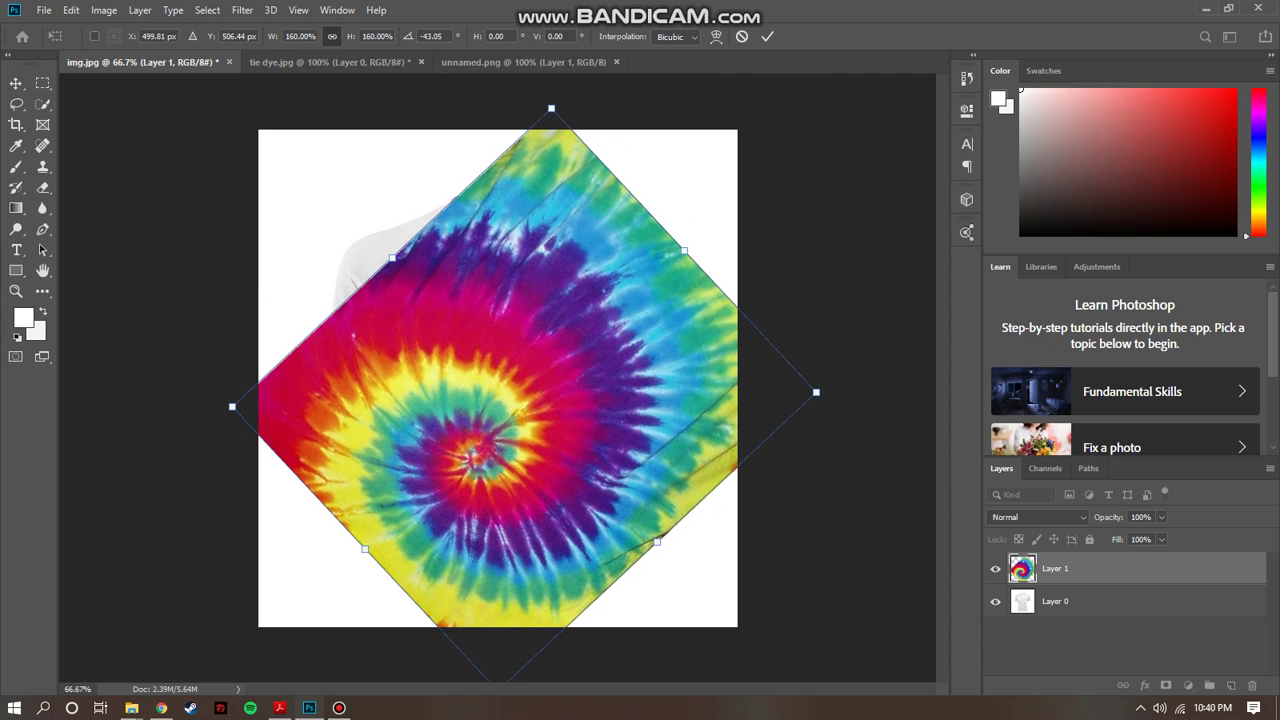
{"action": "left_click_drag", "start_coordinate": [365, 549], "coordinate": [341, 573]}
{"action": "left_click_drag", "start_coordinate": [381, 269], "coordinate": [338, 226]}
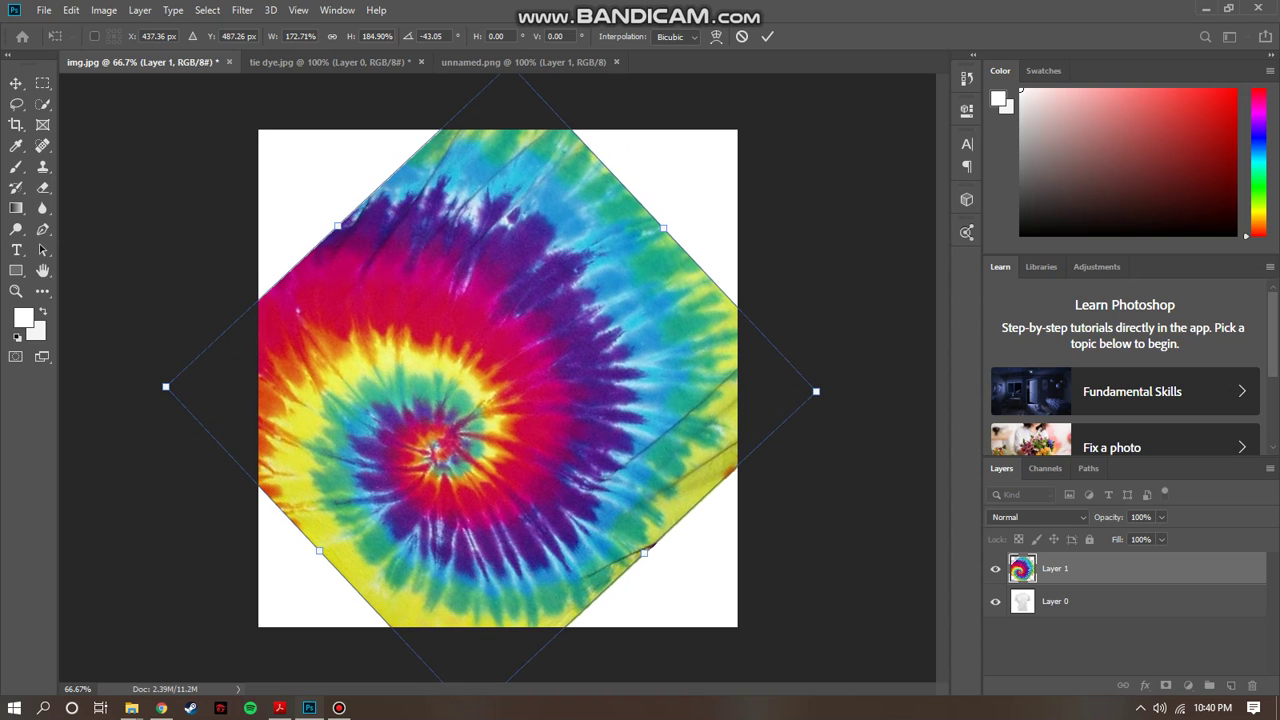
{"action": "left_click_drag", "start_coordinate": [664, 228], "coordinate": [668, 223]}
{"action": "key", "text": "Return"}
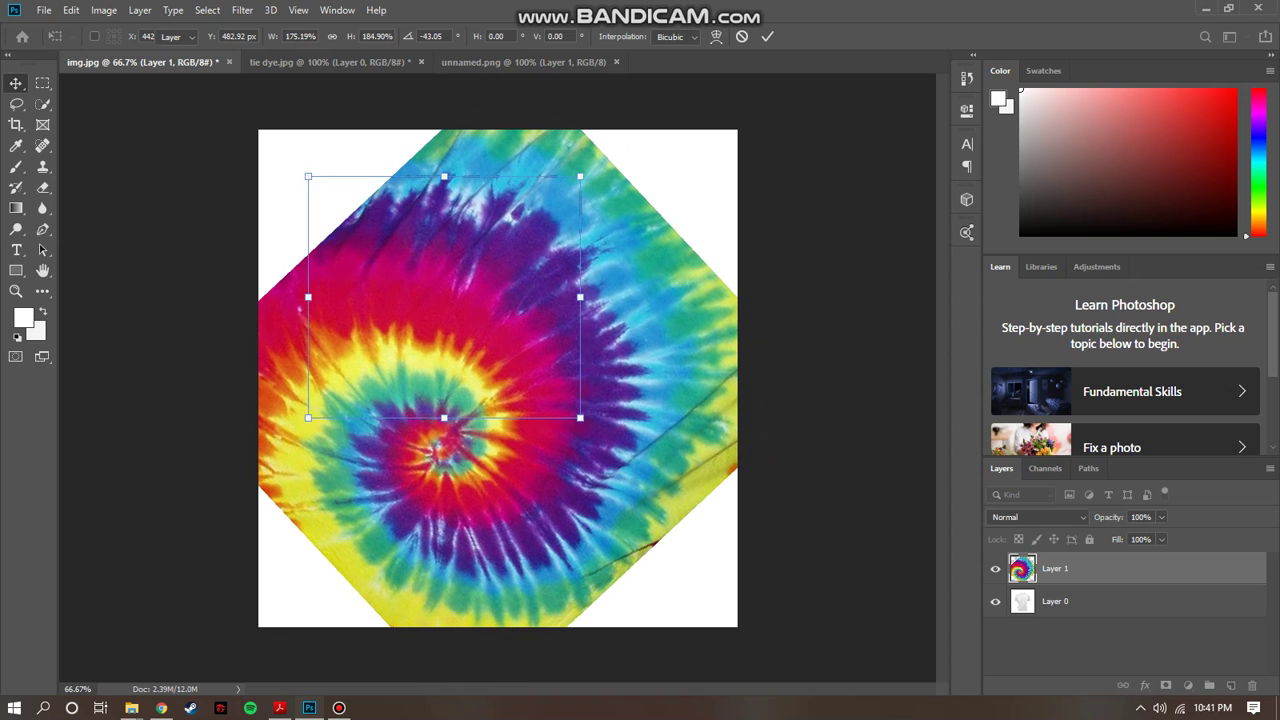
Bring the T-shirt layer above the tie-dye layer and select the whole shirt, including the collar, with Quick Selection
{"action": "key", "text": "alt+bracketleft"}
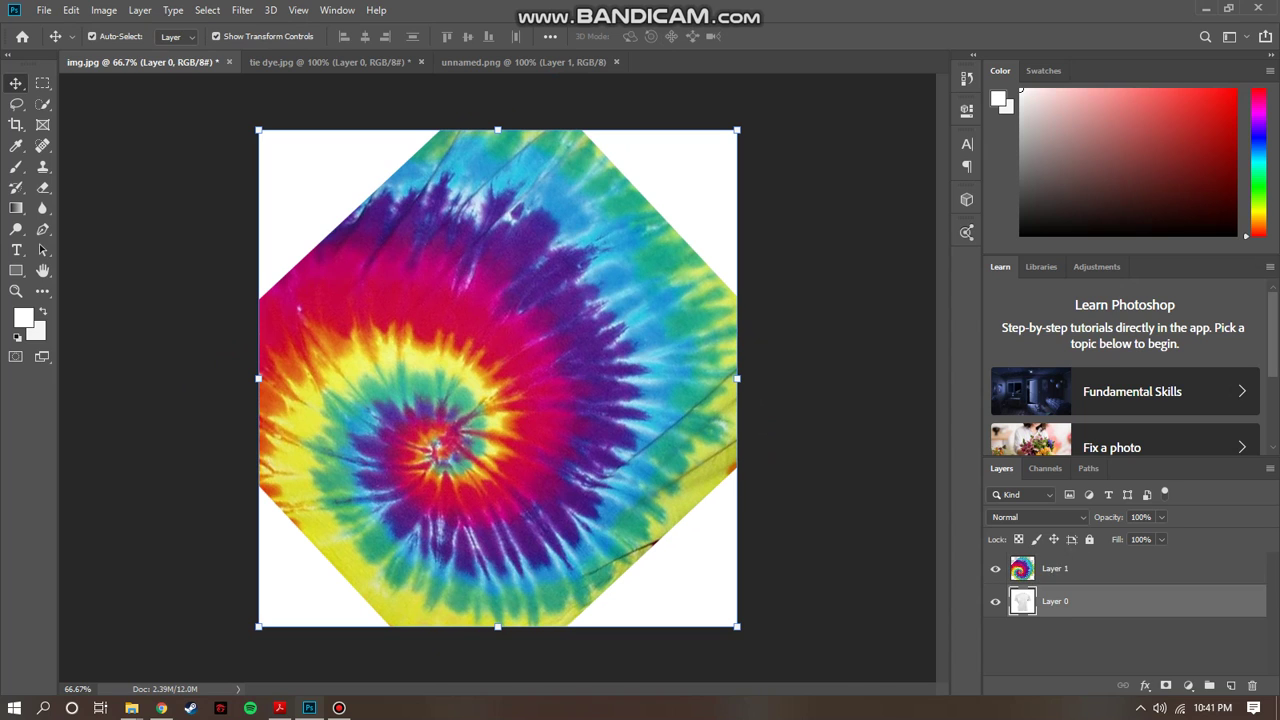
{"action": "key", "text": "ctrl+bracketright"}
{"action": "key", "text": "w"}
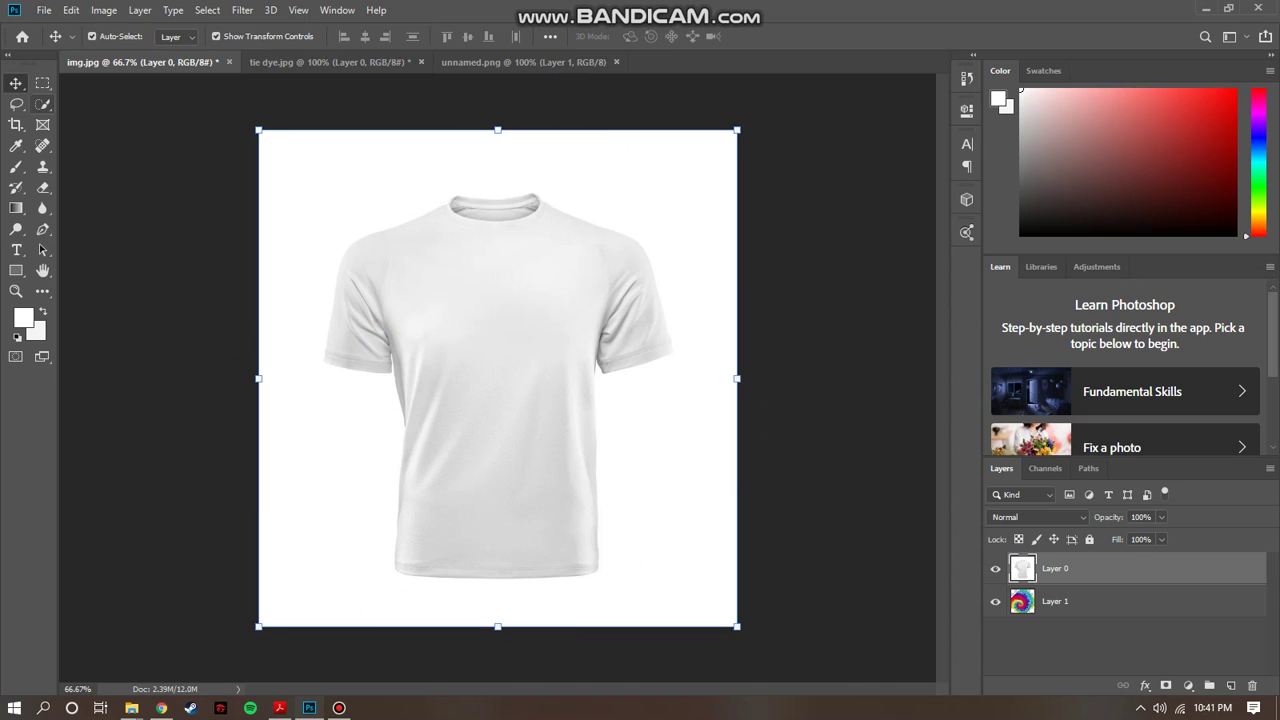
{"action": "mouse_move", "coordinate": [520, 250]}
{"action": "left_mouse_down"}
{"action": "mouse_move", "coordinate": [352, 310]}
{"action": "mouse_move", "coordinate": [337, 355]}
{"action": "mouse_move", "coordinate": [432, 310]}
{"action": "mouse_move", "coordinate": [540, 416]}
{"action": "left_mouse_up"}
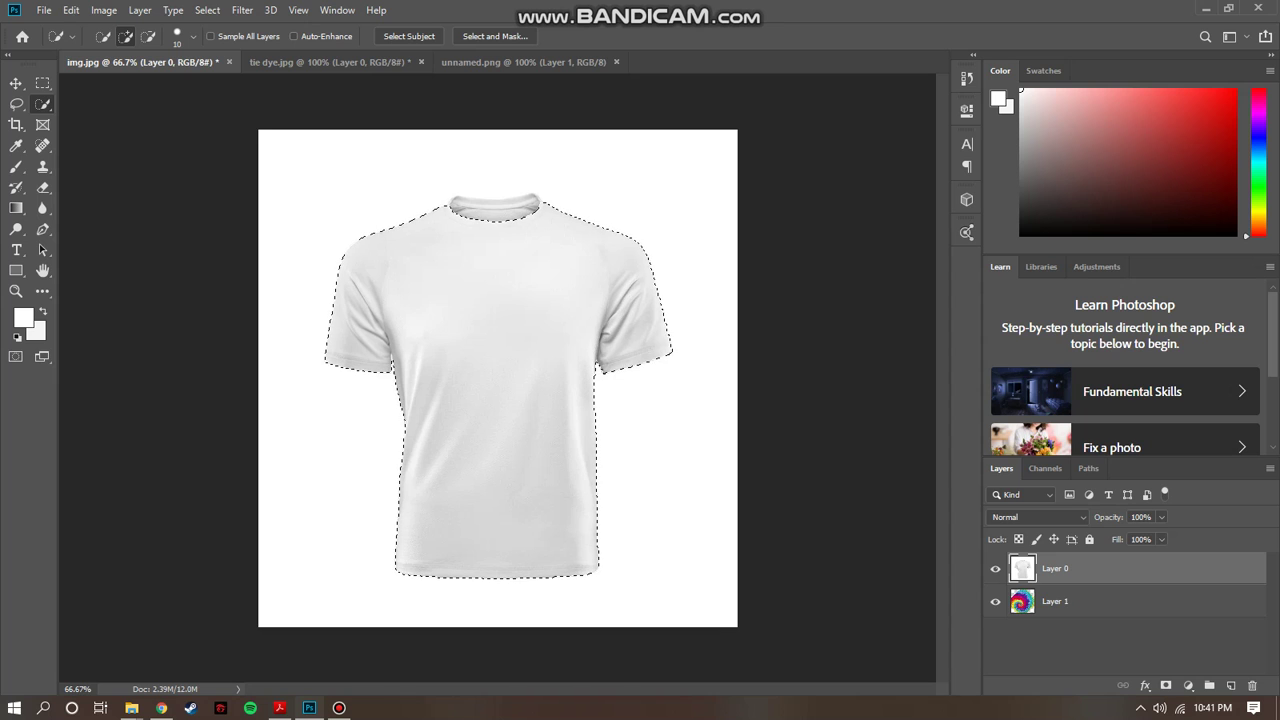
{"action": "scroll", "coordinate": [494, 383], "scroll_direction": "up", "scroll_amount": 3}
{"action": "scroll", "coordinate": [512, 400], "scroll_direction": "up", "scroll_amount": 2}
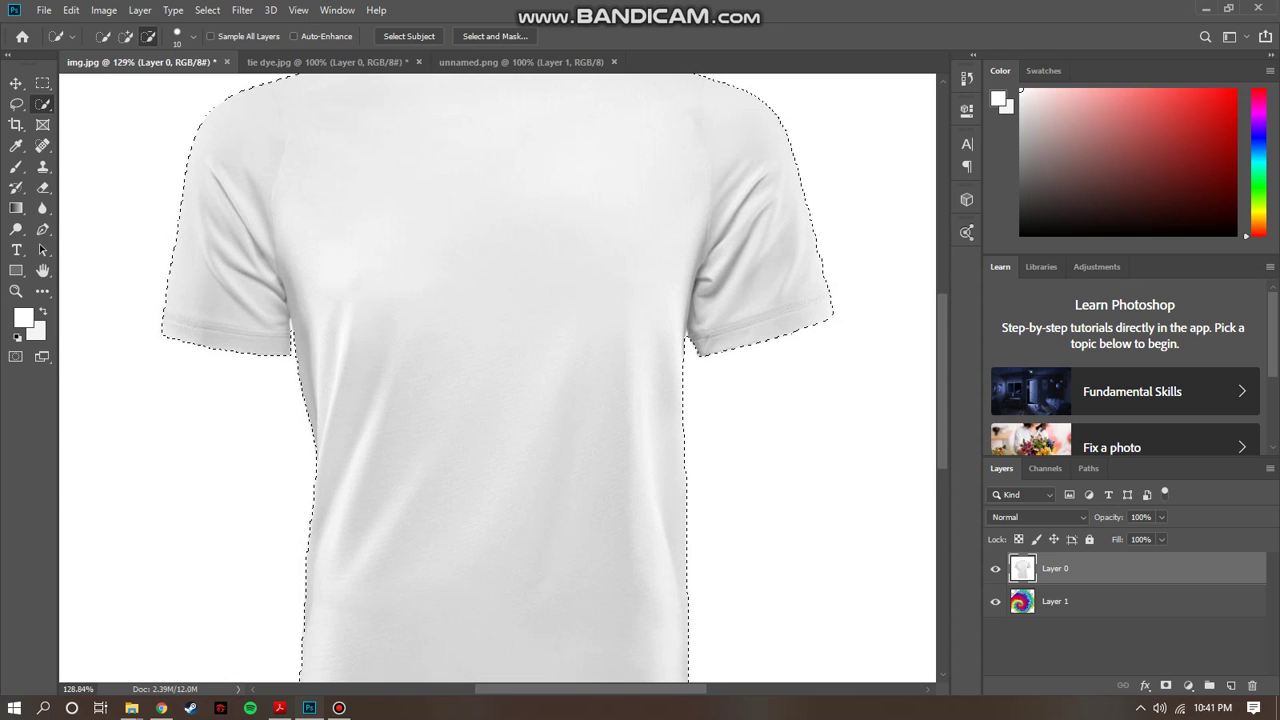
{"action": "scroll", "coordinate": [512, 400], "scroll_direction": "up", "scroll_amount": 3}
{"action": "left_click_drag", "start_coordinate": [455, 189], "coordinate": [510, 170]}
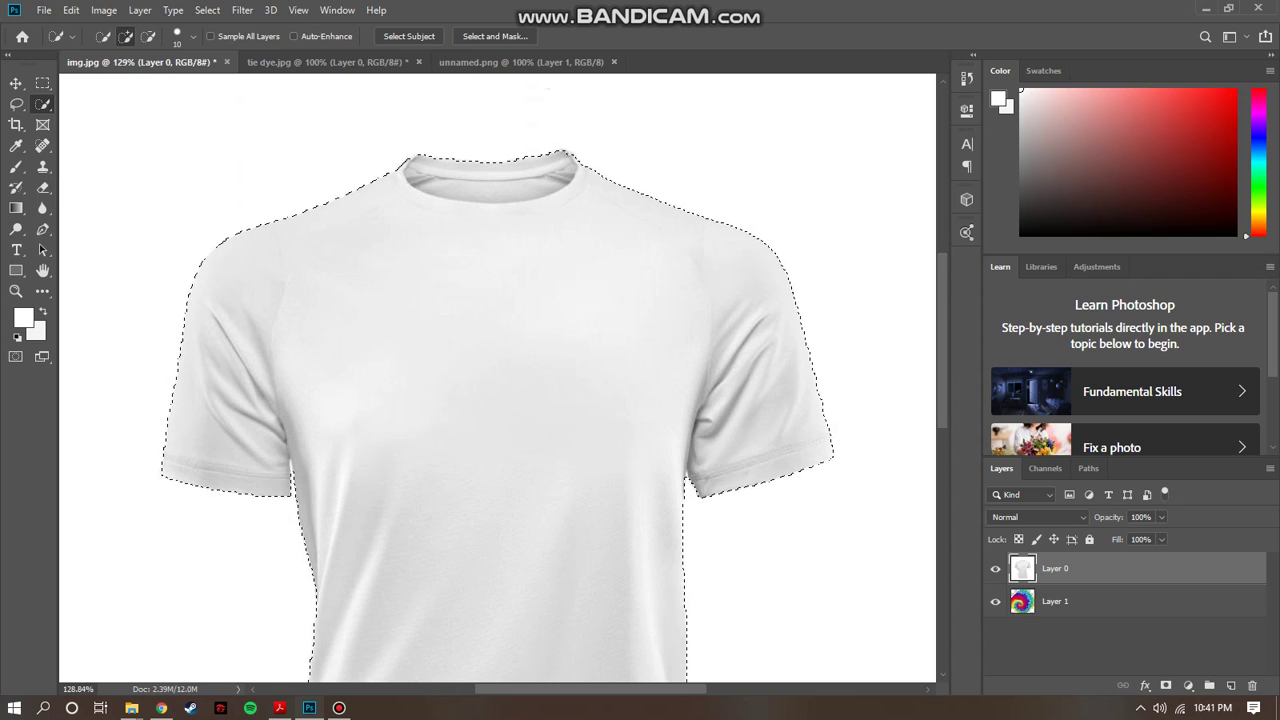
{"action": "scroll", "coordinate": [497, 400], "scroll_direction": "down", "scroll_amount": 1}
{"action": "scroll", "coordinate": [497, 380], "scroll_direction": "down", "scroll_amount": 8}
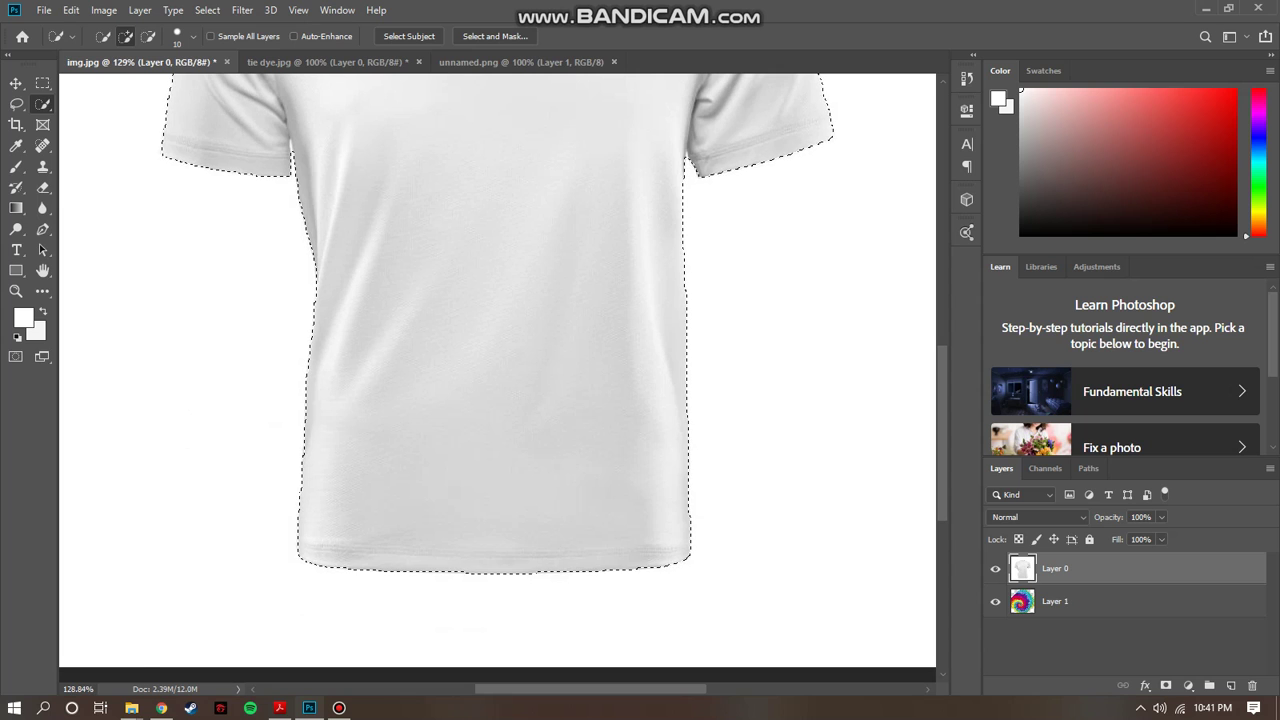
{"action": "key", "text": "ctrl+0"}
Replace the tie-dye layer with only its shirt-shaped cutout, placed above the T-shirt layer
{"action": "left_click_drag", "start_coordinate": [1055, 601], "coordinate": [1055, 560]}
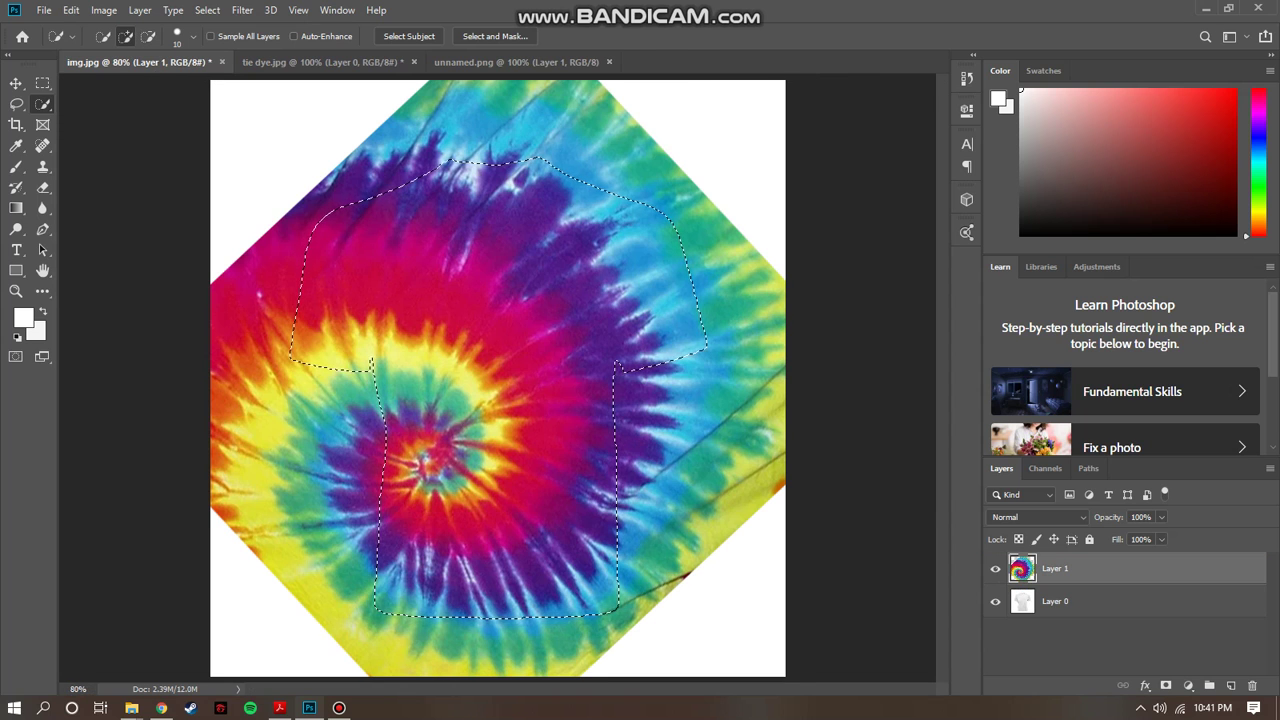
{"action": "key", "text": "Delete"}
{"action": "key", "text": "Delete"}
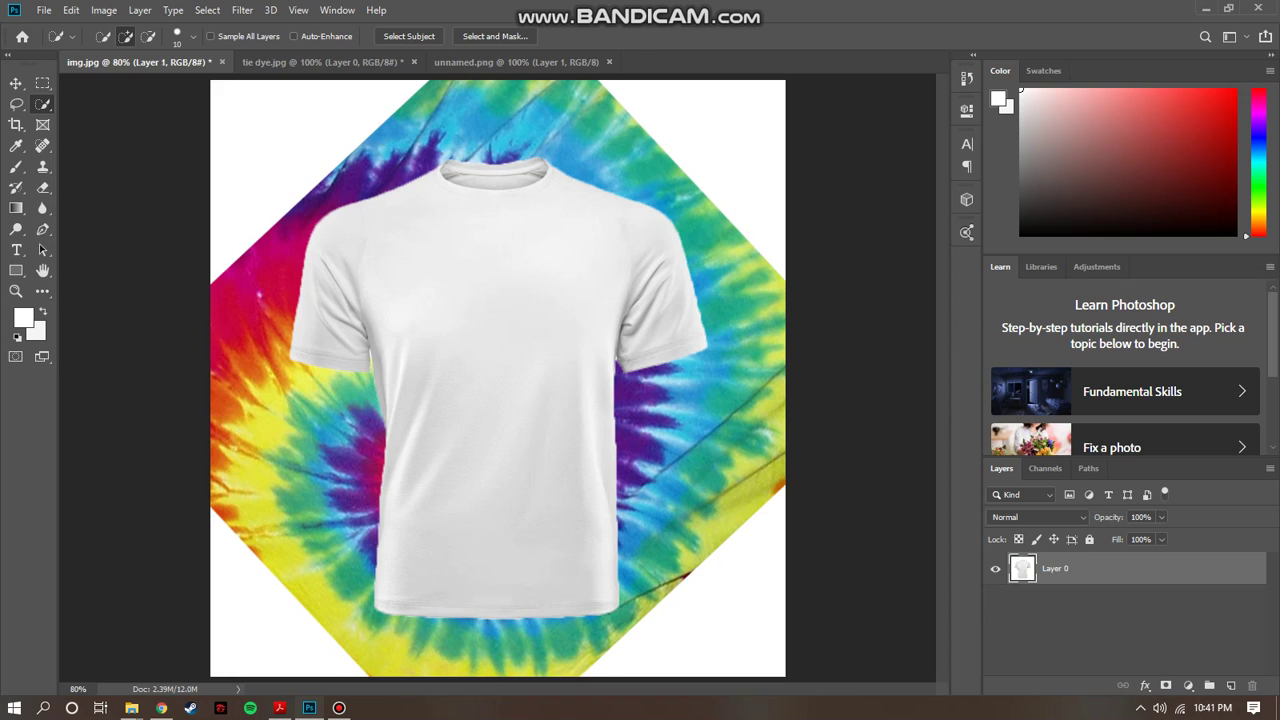
{"action": "key", "text": "ctrl+v"}
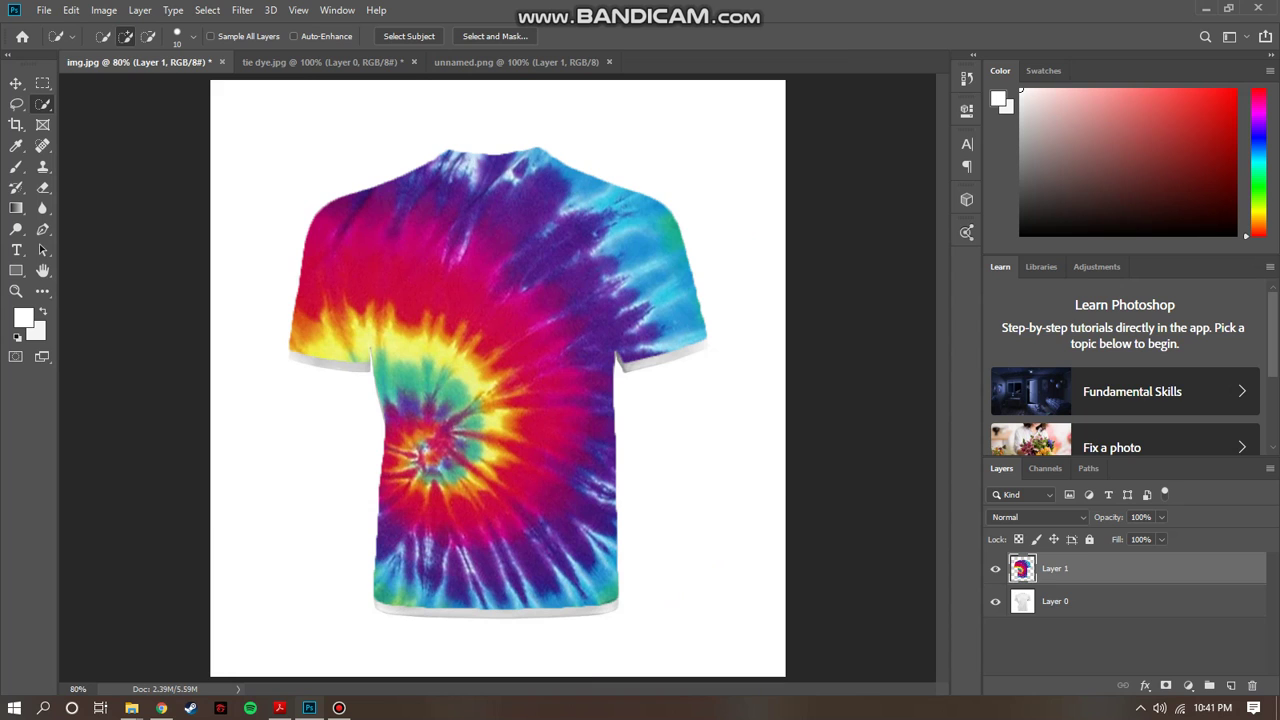
Nudge the tie-dye cutout down to cover the white strips at the shirt's sleeve and bottom hems
{"action": "key", "text": "v"}
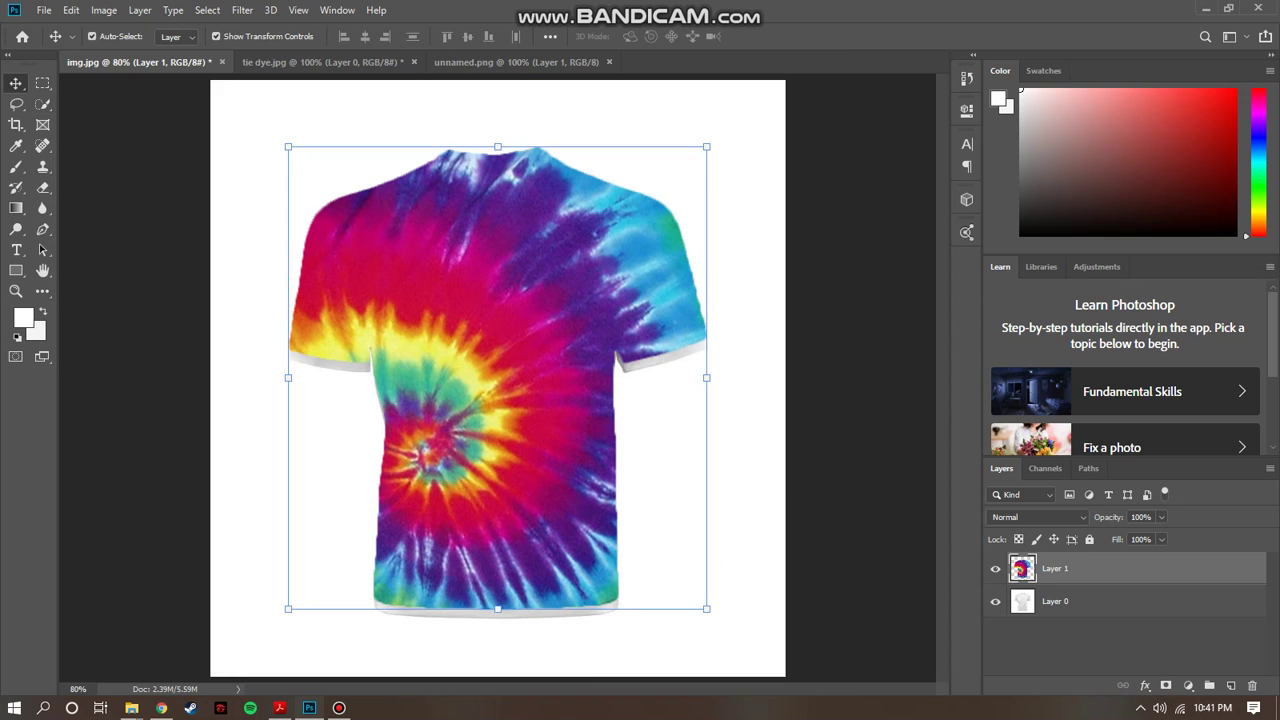
{"action": "key", "text": "Down"}
{"action": "key", "text": "Down"}
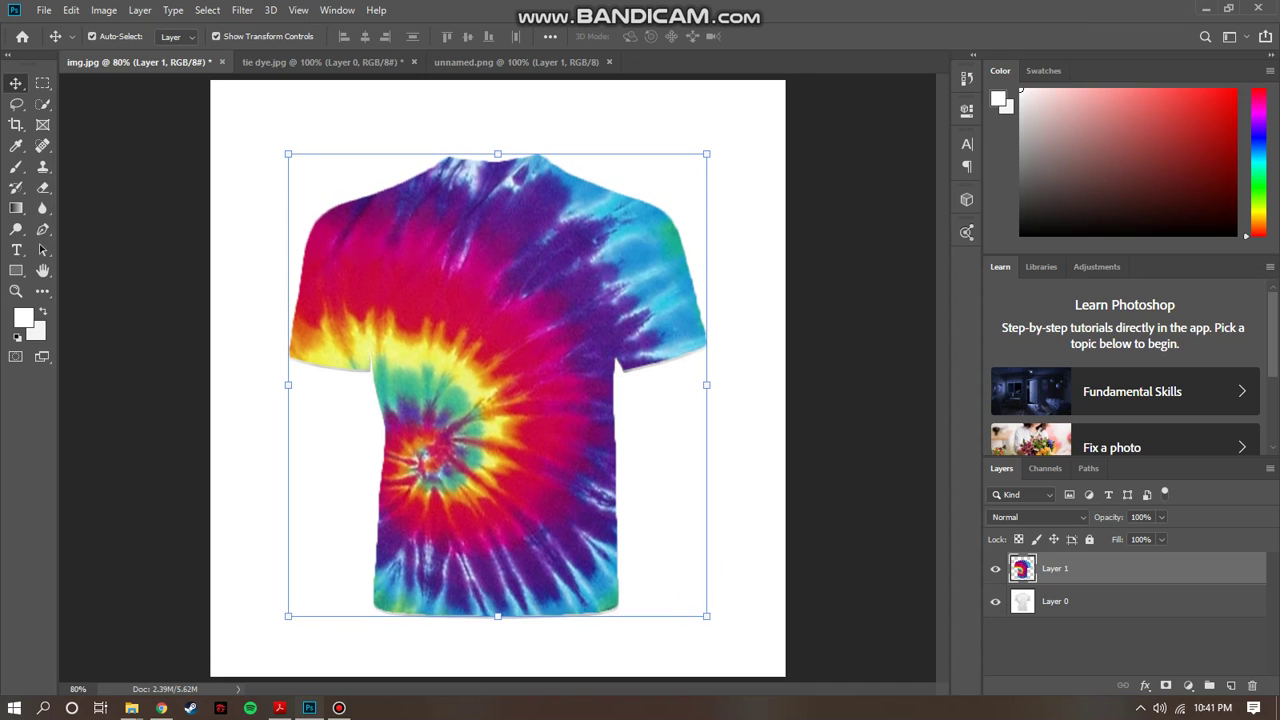
Fine-tune the tie-dye cutout's position so its edges match the shirt's sleeves, shoulders and collar, and deselect the layer
{"action": "scroll", "coordinate": [737, 499], "scroll_direction": "up", "scroll_amount": 4}
{"action": "scroll", "coordinate": [612, 380], "scroll_direction": "up", "scroll_amount": 1}
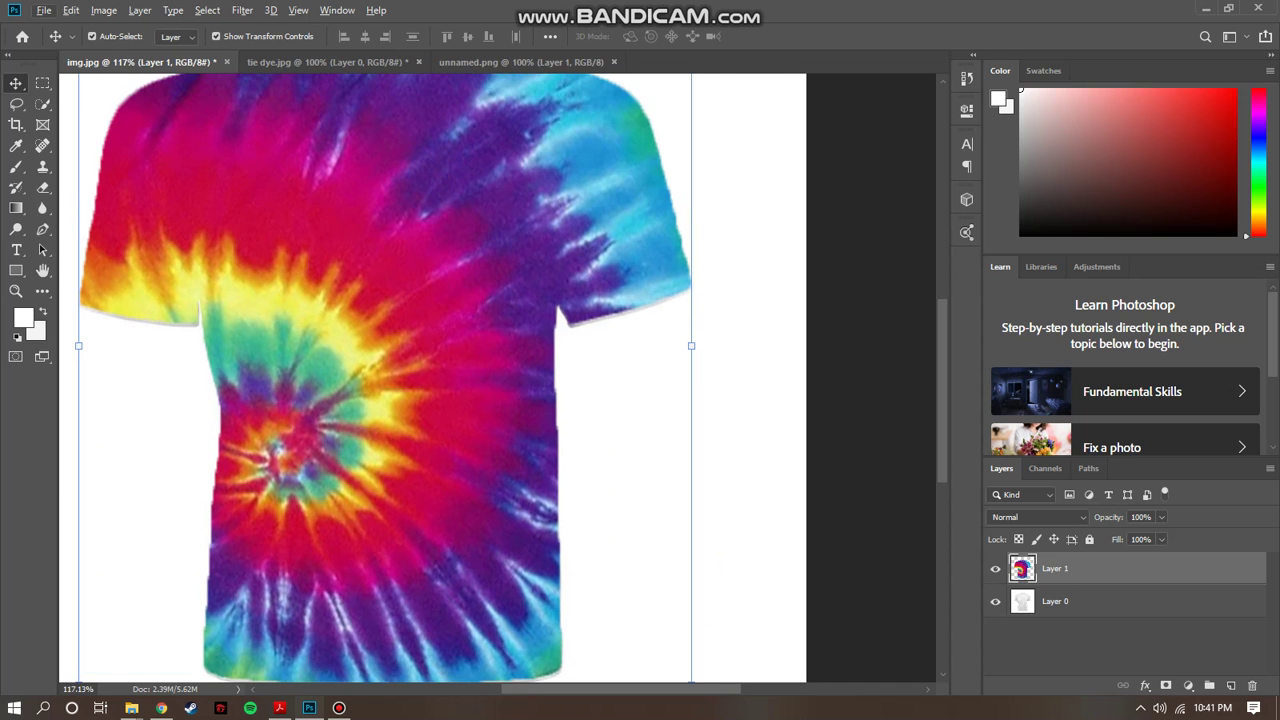
{"action": "scroll", "coordinate": [611, 380], "scroll_direction": "up", "scroll_amount": 3}
{"action": "scroll", "coordinate": [605, 335], "scroll_direction": "up", "scroll_amount": 1}
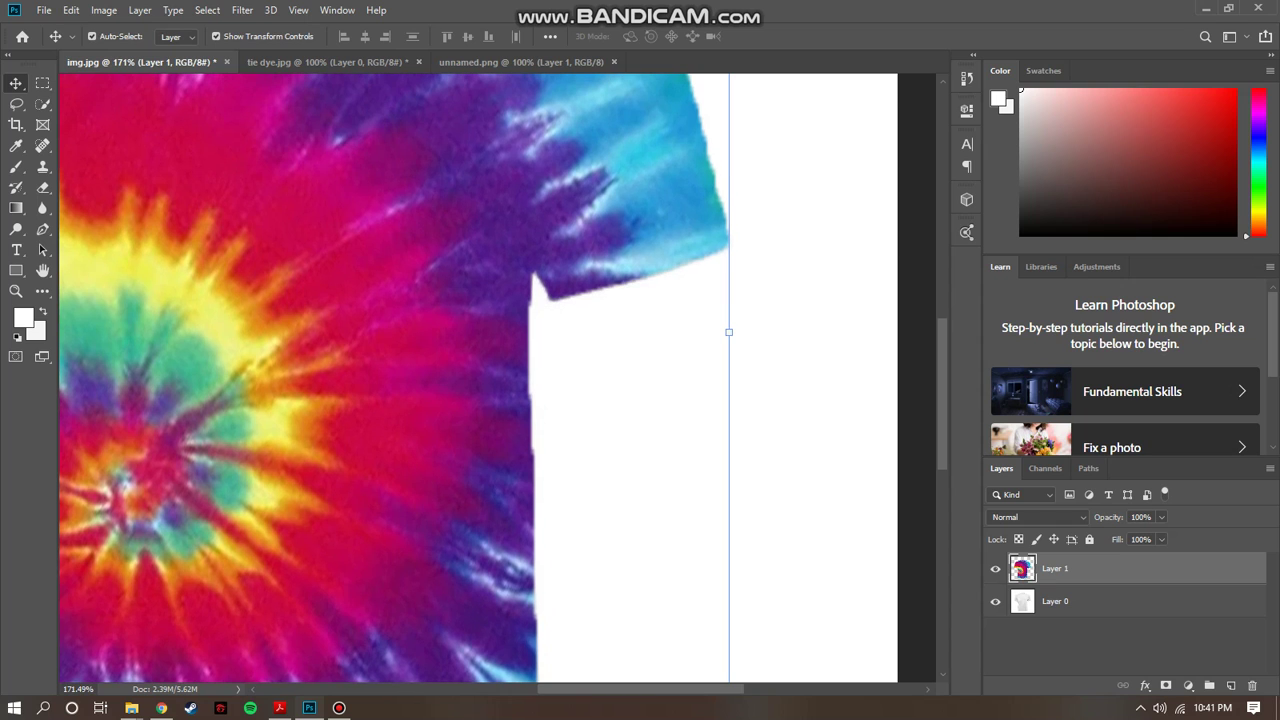
{"action": "scroll", "coordinate": [478, 378], "scroll_direction": "up", "scroll_amount": 5}
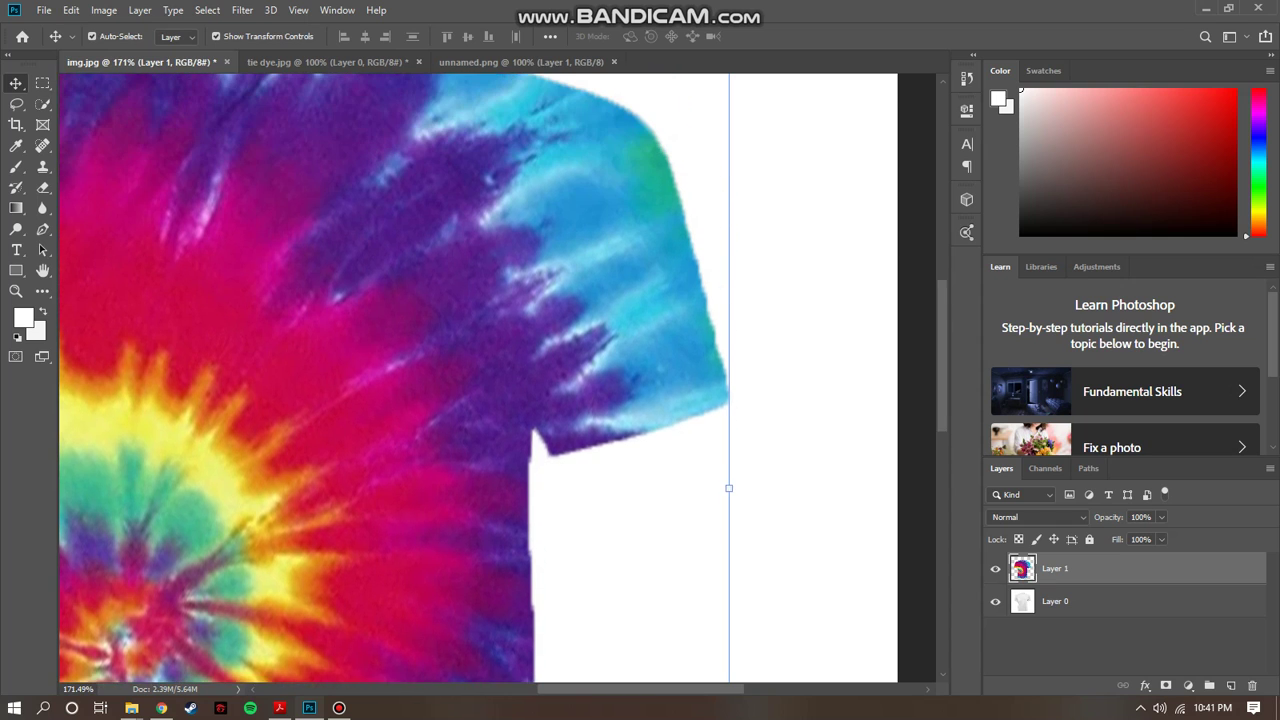
{"action": "key", "text": "Down"}
{"action": "key", "text": "Up"}
{"action": "key", "text": "Up"}
{"action": "key", "text": "Up"}
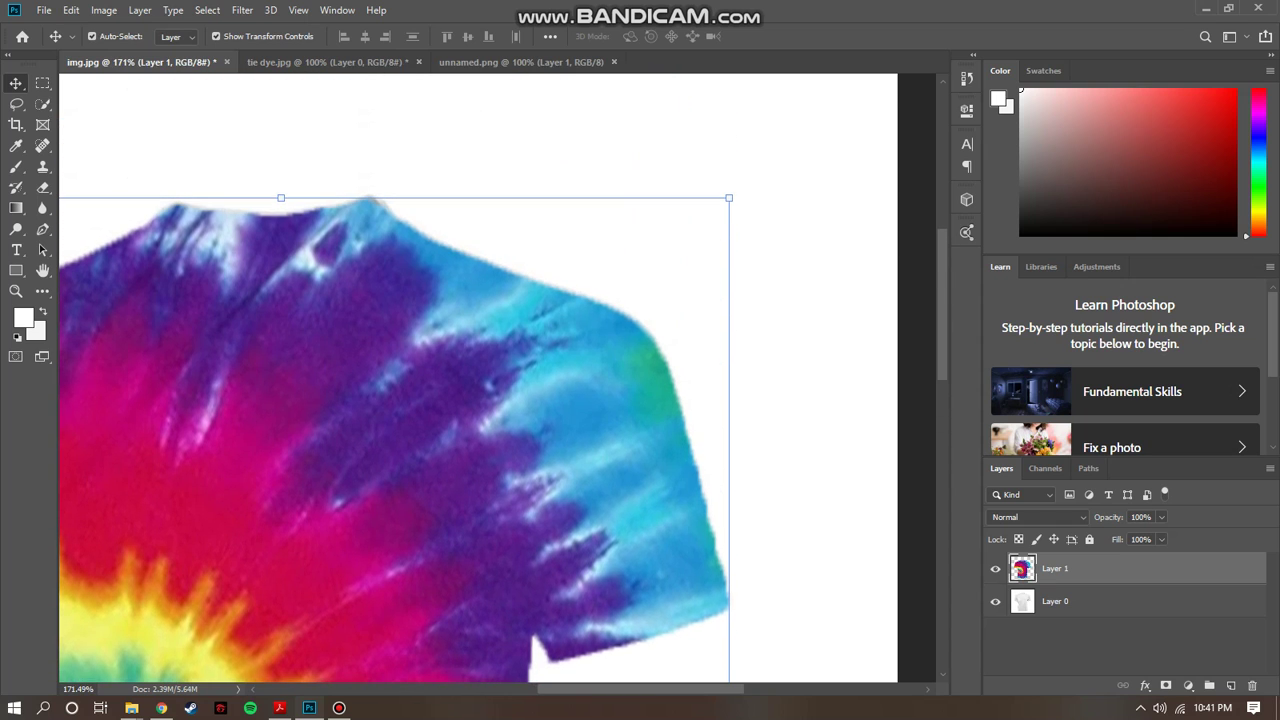
{"action": "key", "text": "Up"}
{"action": "key", "text": "Right"}
{"action": "key", "text": "Left"}
{"action": "scroll", "coordinate": [608, 407], "scroll_direction": "down", "scroll_amount": 3}
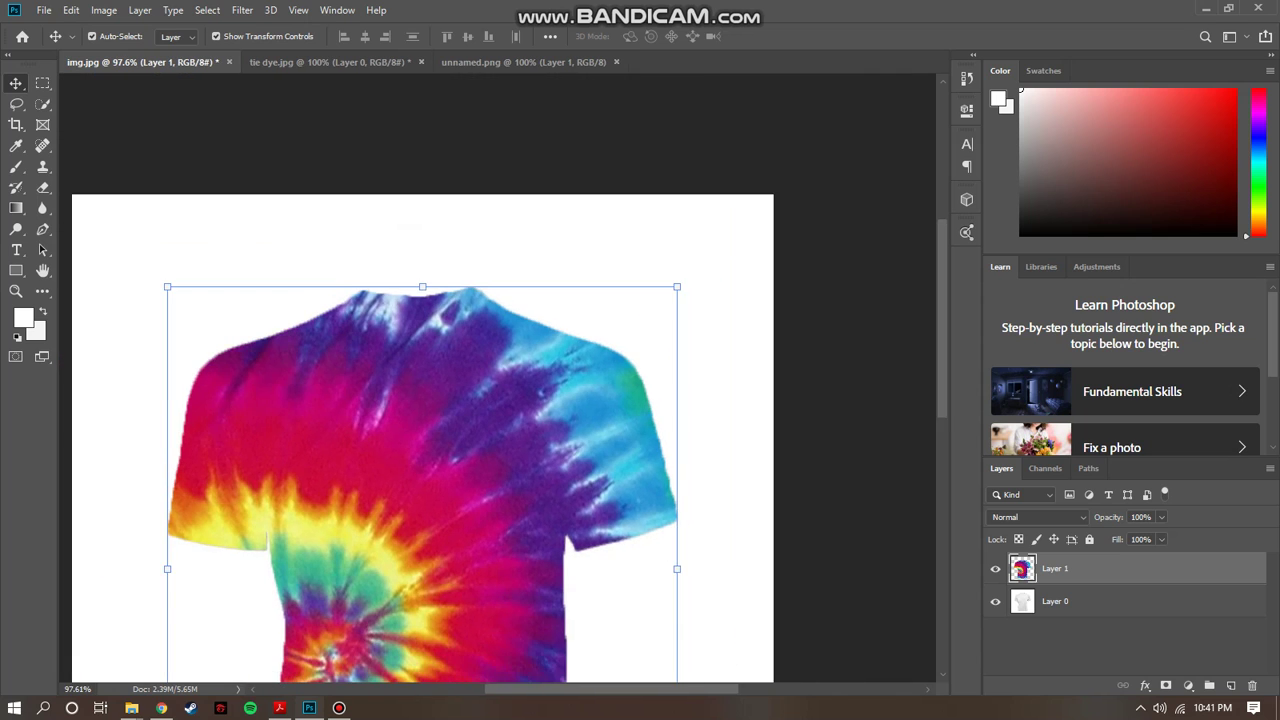
{"action": "scroll", "coordinate": [608, 407], "scroll_direction": "down", "scroll_amount": 2}
{"action": "left_click", "coordinate": [850, 400]}
{"action": "scroll", "coordinate": [850, 400], "scroll_direction": "down", "scroll_amount": 1}
{"action": "scroll", "coordinate": [828, 516], "scroll_direction": "down", "scroll_amount": 1}
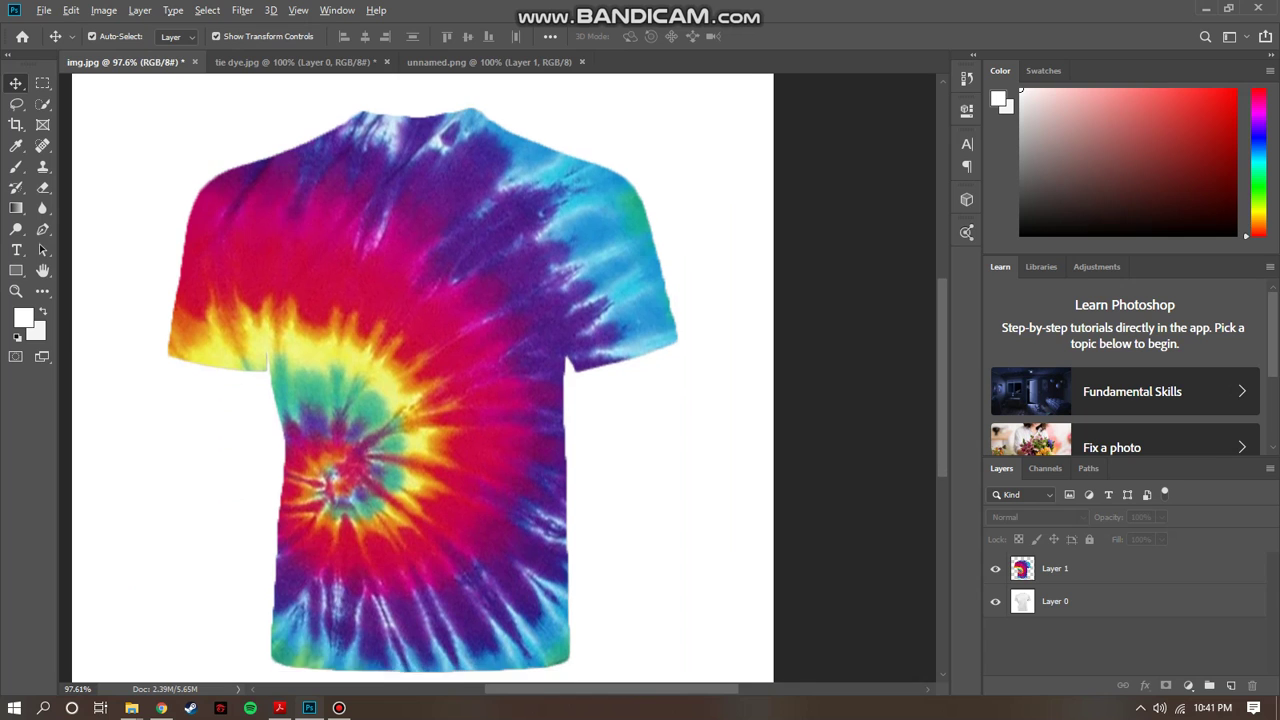
{"action": "scroll", "coordinate": [828, 516], "scroll_direction": "down", "scroll_amount": 1}
Set the tie-dye cutout layer's opacity to 60% and its fill to 80%
{"action": "left_click", "coordinate": [480, 400]}
{"action": "left_click", "coordinate": [1141, 517]}
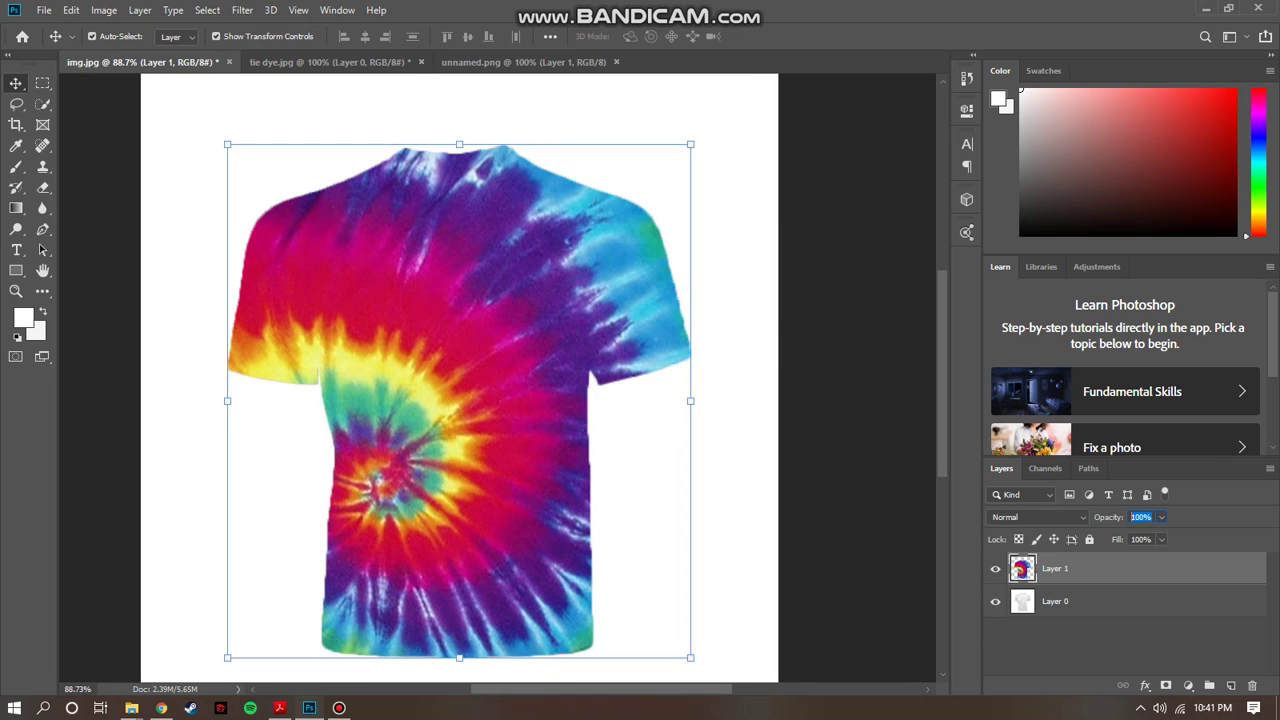
{"action": "type", "text": "50"}
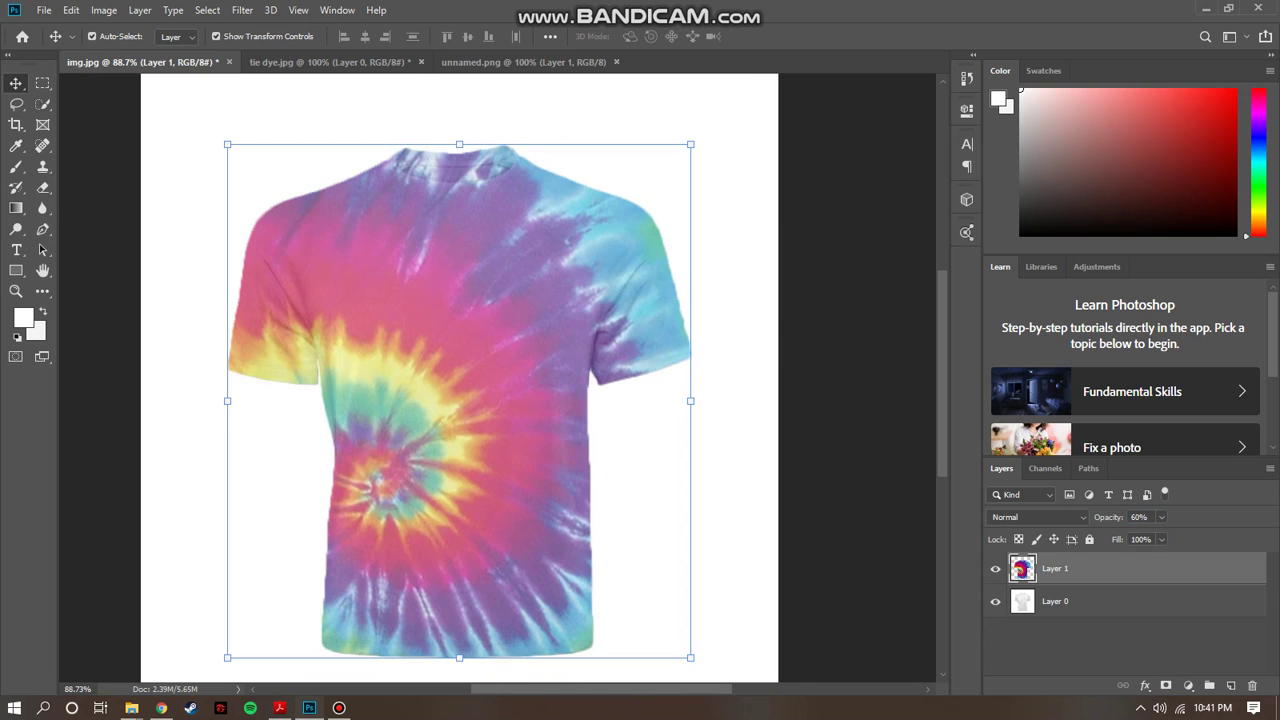
{"action": "type", "text": "80"}
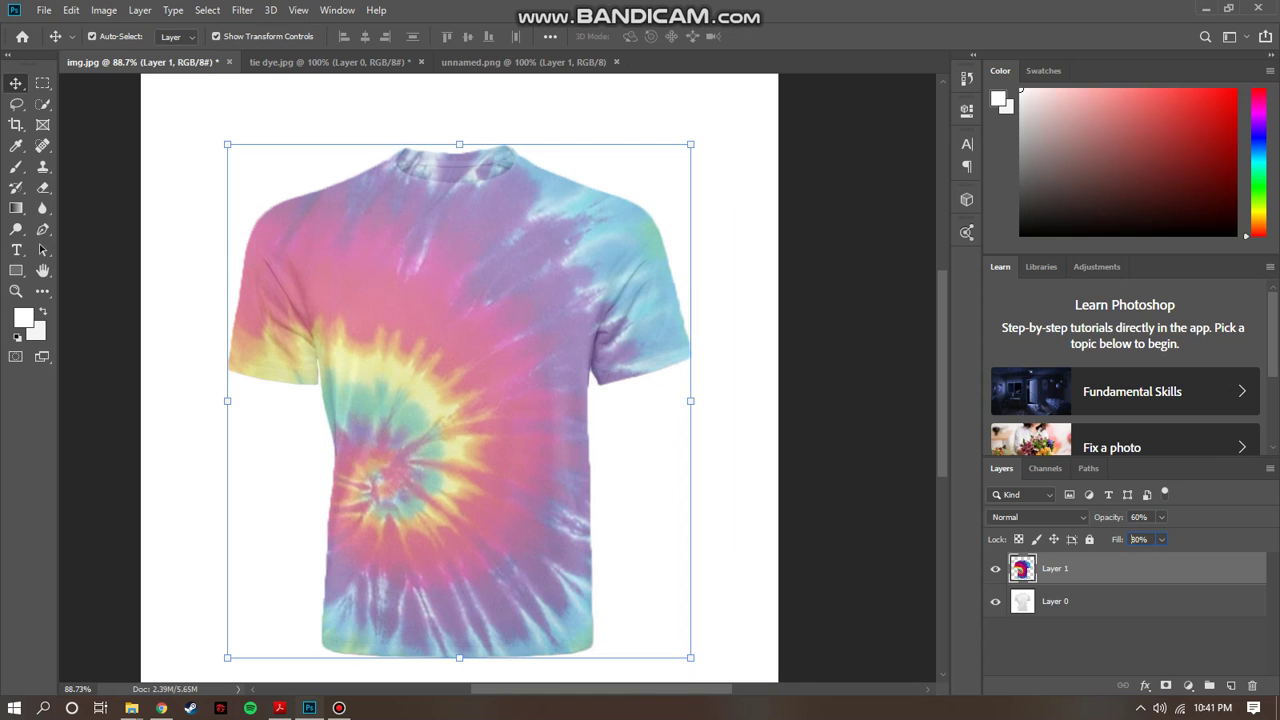
{"action": "left_click", "coordinate": [1124, 648]}
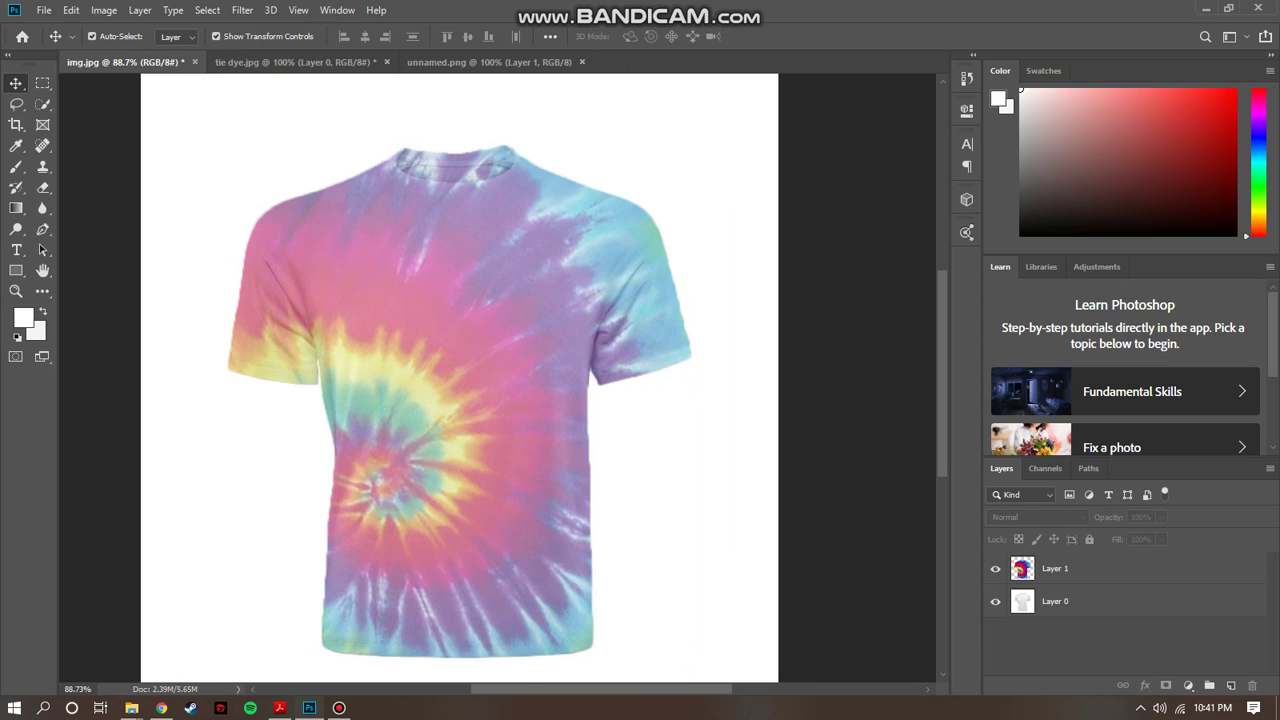
{"action": "left_click", "coordinate": [1124, 569]}
{"action": "scroll", "coordinate": [459, 400], "scroll_direction": "down", "scroll_amount": 3}
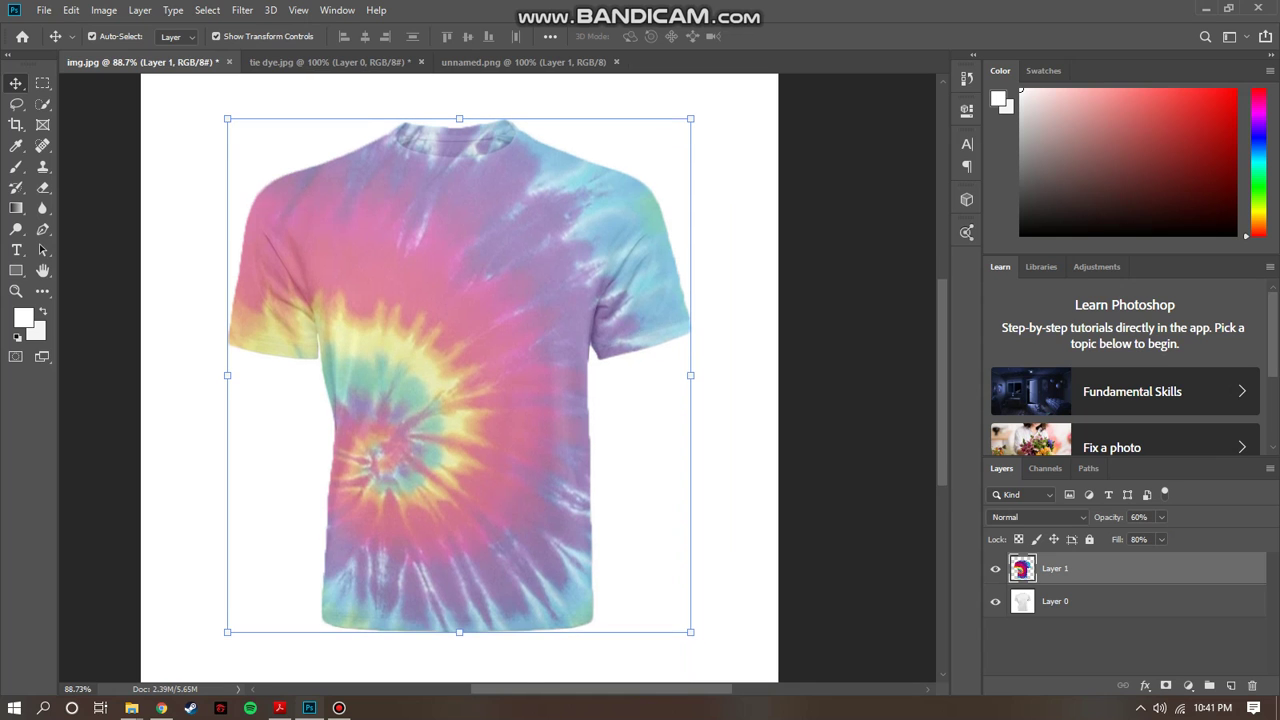
Open the Hue/Saturation adjustment for the tie-dye cutout layer and raise its saturation to +25
{"action": "scroll", "coordinate": [459, 400], "scroll_direction": "up", "scroll_amount": 1}
{"action": "scroll", "coordinate": [459, 400], "scroll_direction": "down", "scroll_amount": 2}
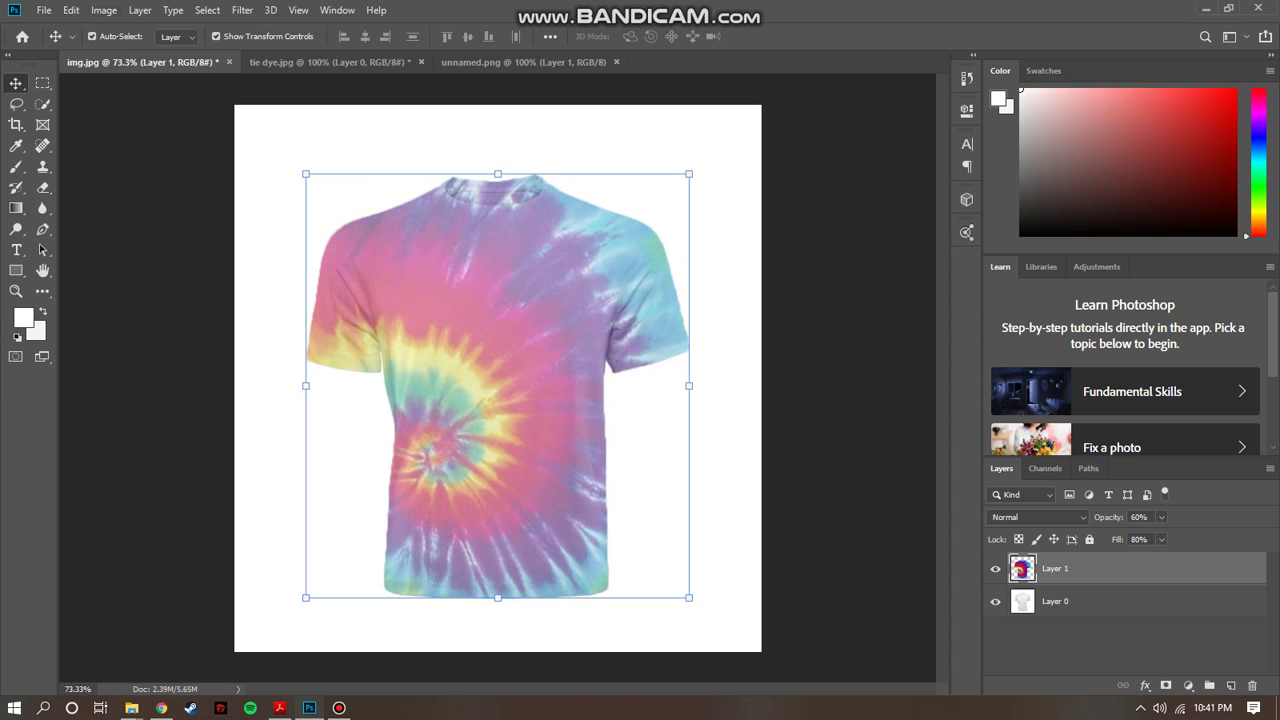
{"action": "left_click", "coordinate": [71, 10]}
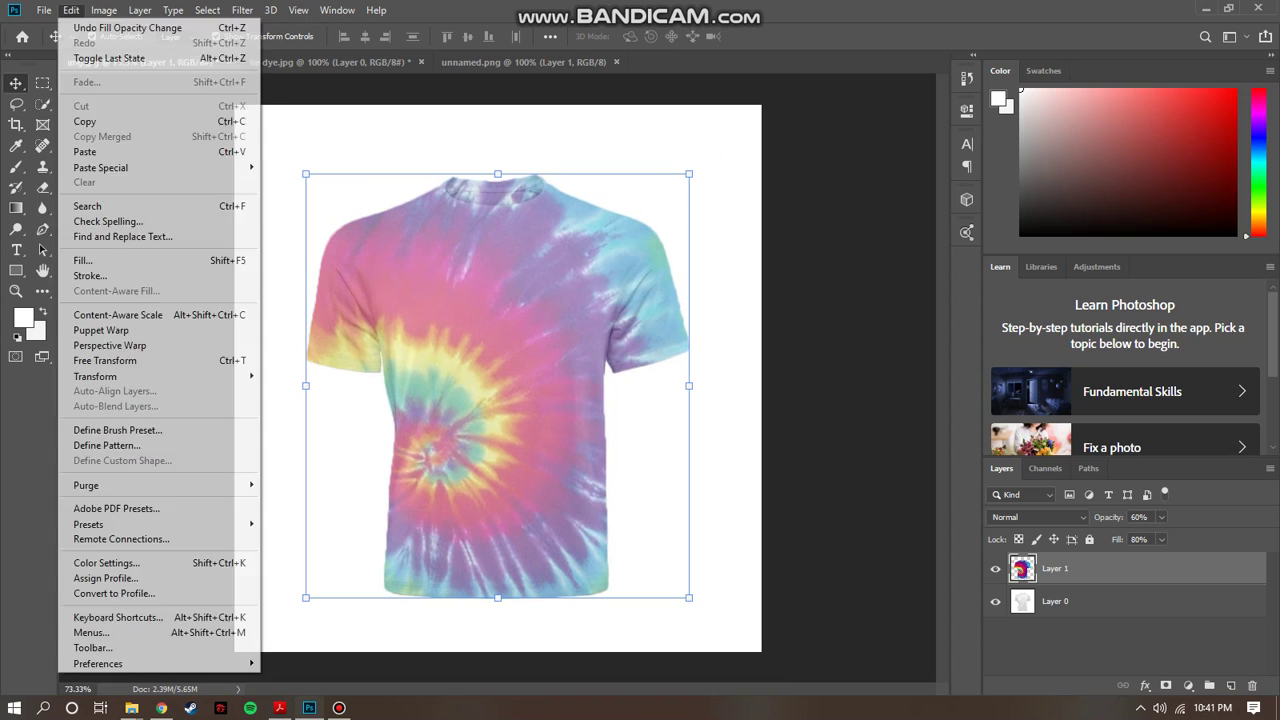
{"action": "left_click", "coordinate": [104, 10]}
{"action": "mouse_move", "coordinate": [128, 52]}
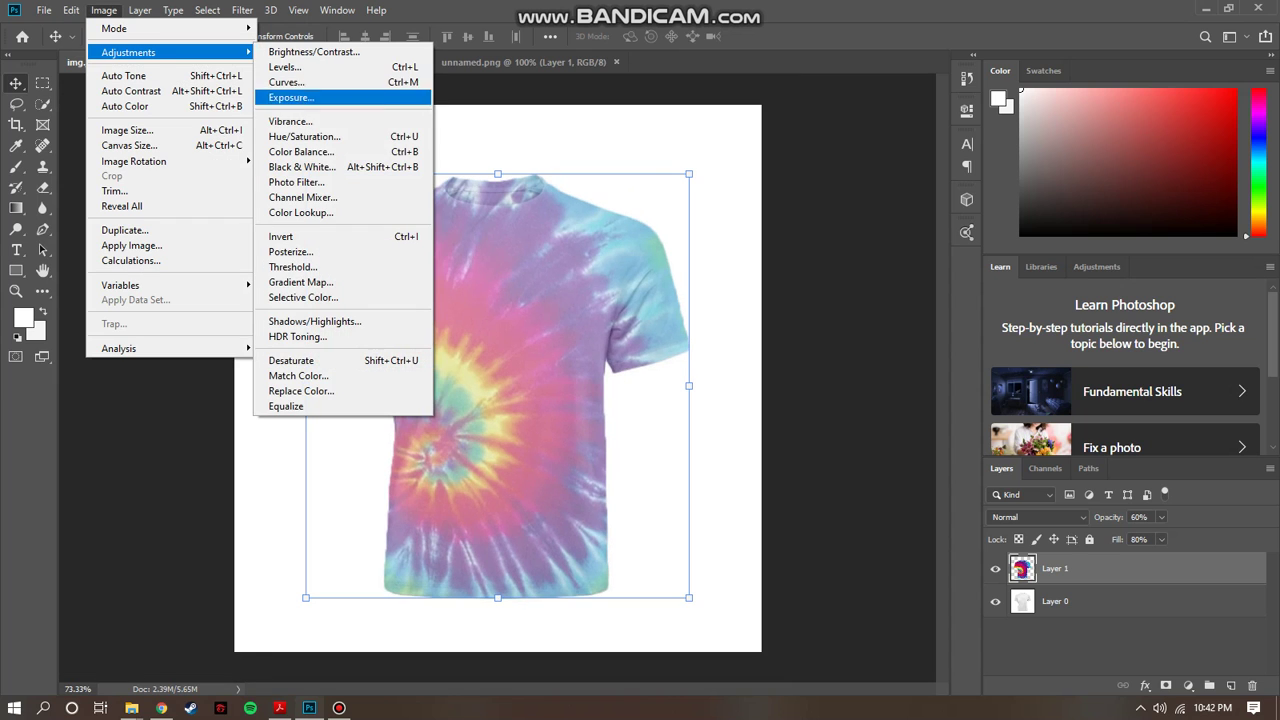
{"action": "left_click", "coordinate": [304, 136]}
{"action": "key", "text": "Up"}
{"action": "key", "text": "Up"}
{"action": "key", "text": "Up"}
{"action": "key", "text": "Up"}
{"action": "key", "text": "Up"}
{"action": "key", "text": "Up"}
{"action": "key", "text": "Up"}
{"action": "key", "text": "Up"}
{"action": "key", "text": "Up"}
{"action": "key", "text": "Up"}
{"action": "key", "text": "Up"}
{"action": "key", "text": "Up"}
{"action": "key", "text": "Up"}
{"action": "key", "text": "Up"}
{"action": "key", "text": "Up"}
{"action": "key", "text": "Up"}
{"action": "key", "text": "Up"}
{"action": "key", "text": "Up"}
{"action": "key", "text": "Up"}
{"action": "key", "text": "Up"}
{"action": "key", "text": "Up"}
{"action": "key", "text": "Up"}
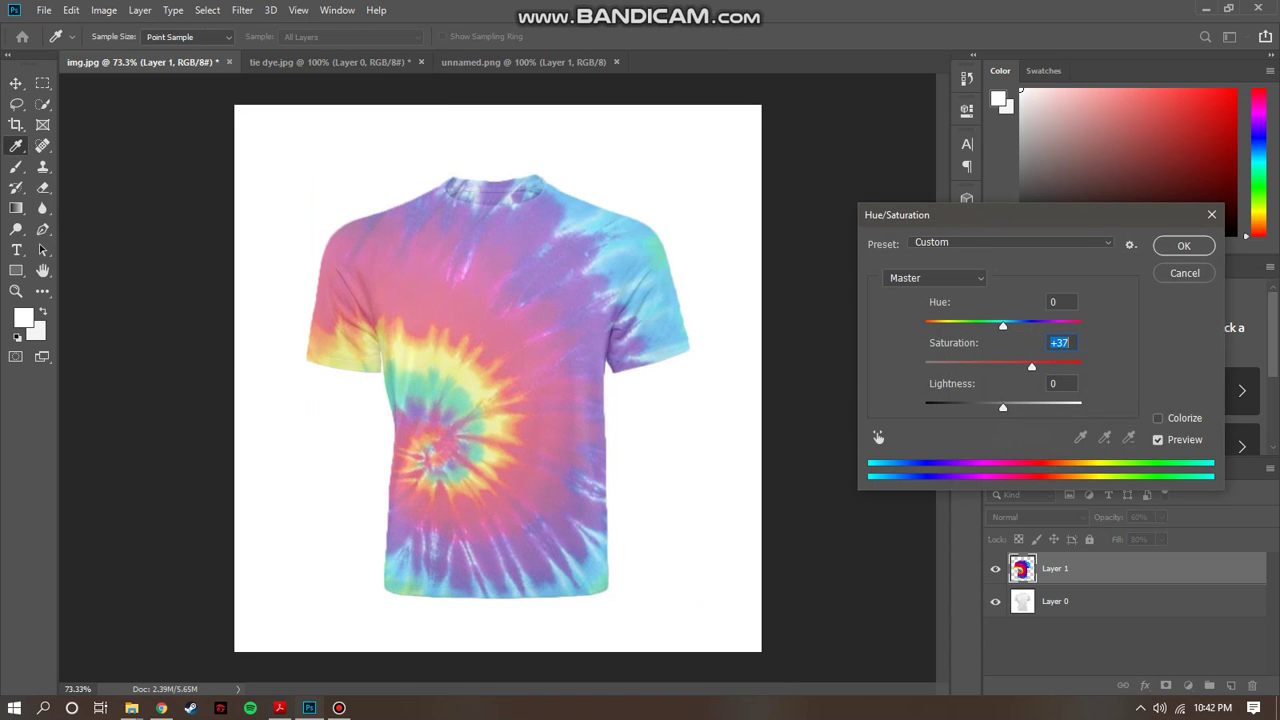
{"action": "key", "text": "Down"}
{"action": "key", "text": "Down"}
{"action": "key", "text": "Down"}
{"action": "key", "text": "Down"}
{"action": "key", "text": "Down"}
{"action": "key", "text": "Down"}
{"action": "key", "text": "Down"}
{"action": "key", "text": "Down"}
{"action": "key", "text": "Down"}
{"action": "key", "text": "Down"}
{"action": "key", "text": "Down"}
{"action": "key", "text": "Down"}
Try positive and negative hue shifts on the tie-dye layer, including +11 and -3, and return the hue to 0
{"action": "key", "text": "shift+Tab"}
{"action": "key", "text": "Up"}
{"action": "key", "text": "Up"}
{"action": "key", "text": "Up"}
{"action": "key", "text": "Up"}
{"action": "key", "text": "Down"}
{"action": "key", "text": "Down"}
{"action": "key", "text": "Down"}
{"action": "key", "text": "Down"}
{"action": "key", "text": "Down"}
{"action": "key", "text": "Down"}
{"action": "key", "text": "Down"}
{"action": "key", "text": "Down"}
{"action": "key", "text": "Down"}
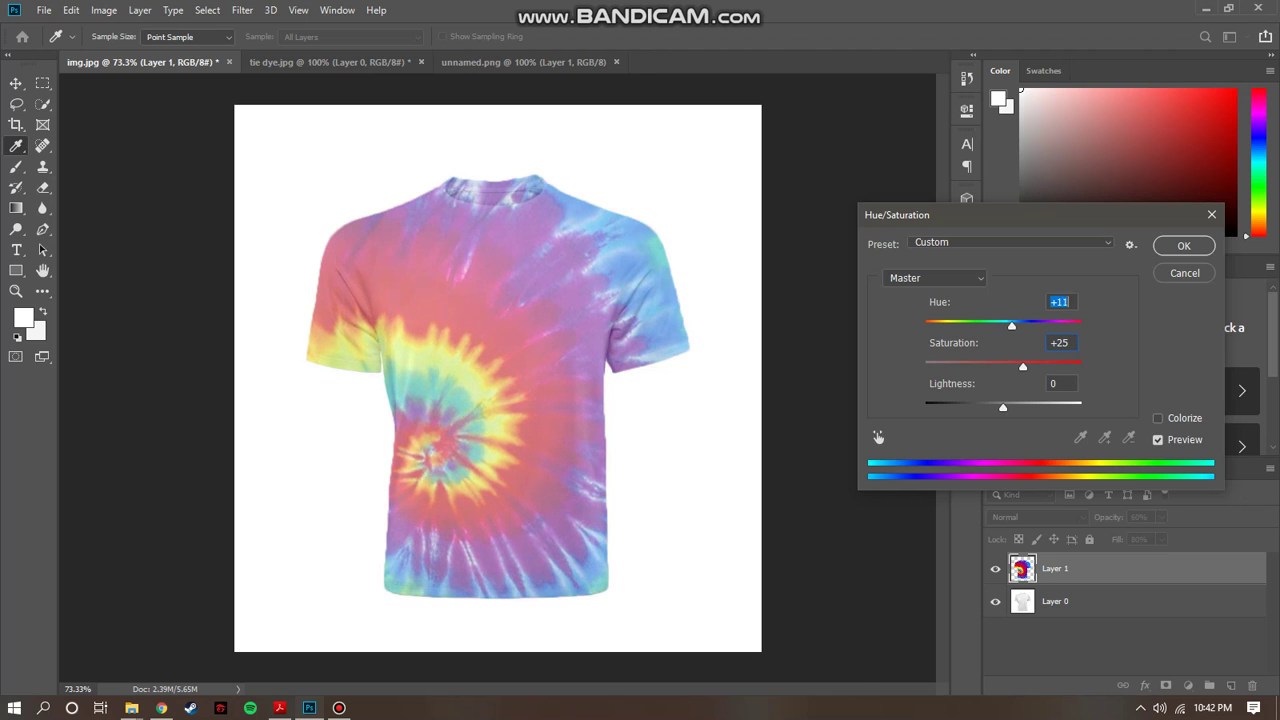
{"action": "key", "text": "Up"}
{"action": "key", "text": "Up"}
{"action": "key", "text": "Up"}
{"action": "key", "text": "Up"}
{"action": "key", "text": "Up"}
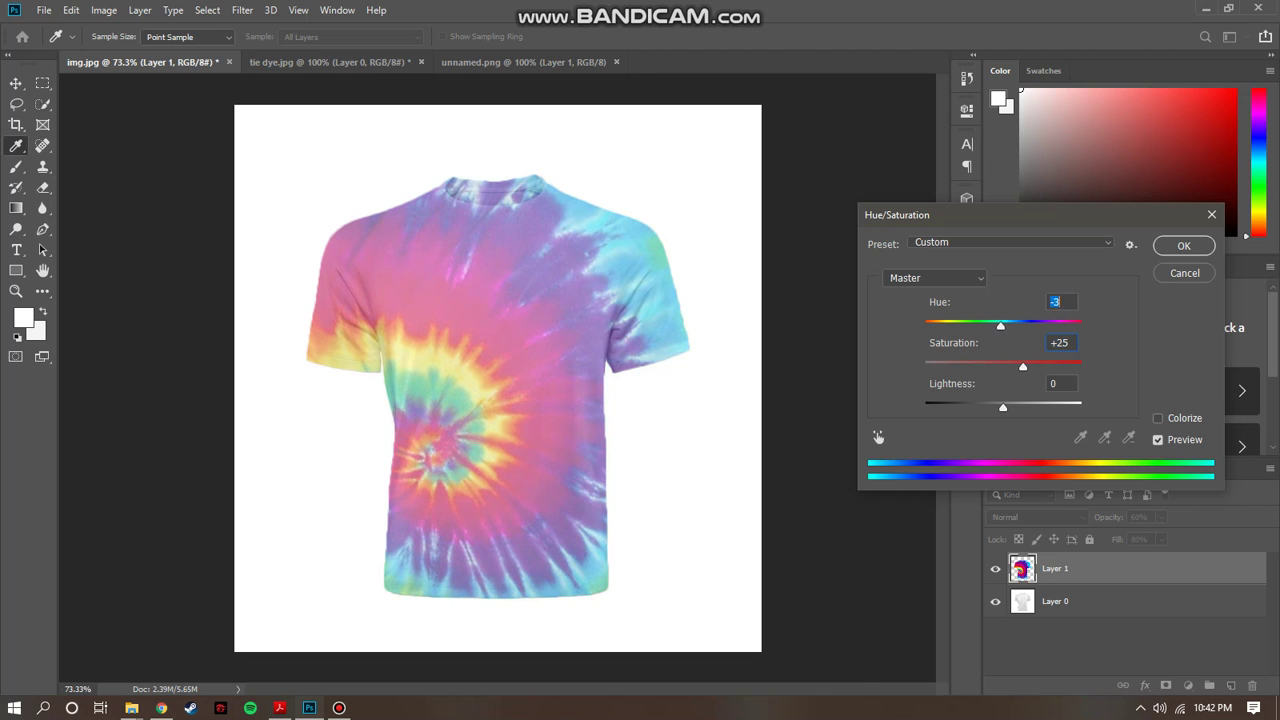
{"action": "key", "text": "Up"}
{"action": "key", "text": "Up"}
{"action": "key", "text": "Down"}
{"action": "key", "text": "Down"}
{"action": "key", "text": "Down"}
{"action": "key", "text": "Down"}
{"action": "key", "text": "Up"}
Raise the tie-dye layer's saturation to +30
{"action": "key", "text": "Tab"}
{"action": "key", "text": "Up"}
{"action": "key", "text": "Up"}
{"action": "key", "text": "Up"}
{"action": "key", "text": "Up"}
Try other lightness values on the tie-dye layer, including +24, and return the lightness to 0
{"action": "key", "text": "Tab"}
{"action": "key", "text": "Down"}
{"action": "key", "text": "Down"}
{"action": "key", "text": "Down"}
{"action": "key", "text": "Down"}
{"action": "key", "text": "Down"}
{"action": "key", "text": "Down"}
{"action": "key", "text": "Down"}
{"action": "key", "text": "Down"}
{"action": "key", "text": "Down"}
{"action": "key", "text": "Down"}
{"action": "key", "text": "Down"}
{"action": "key", "text": "Down"}
{"action": "key", "text": "Down"}
{"action": "key", "text": "Down"}
{"action": "key", "text": "Down"}
{"action": "key", "text": "Down"}
{"action": "key", "text": "Down"}
{"action": "key", "text": "Down"}
{"action": "key", "text": "Down"}
{"action": "key", "text": "Down"}
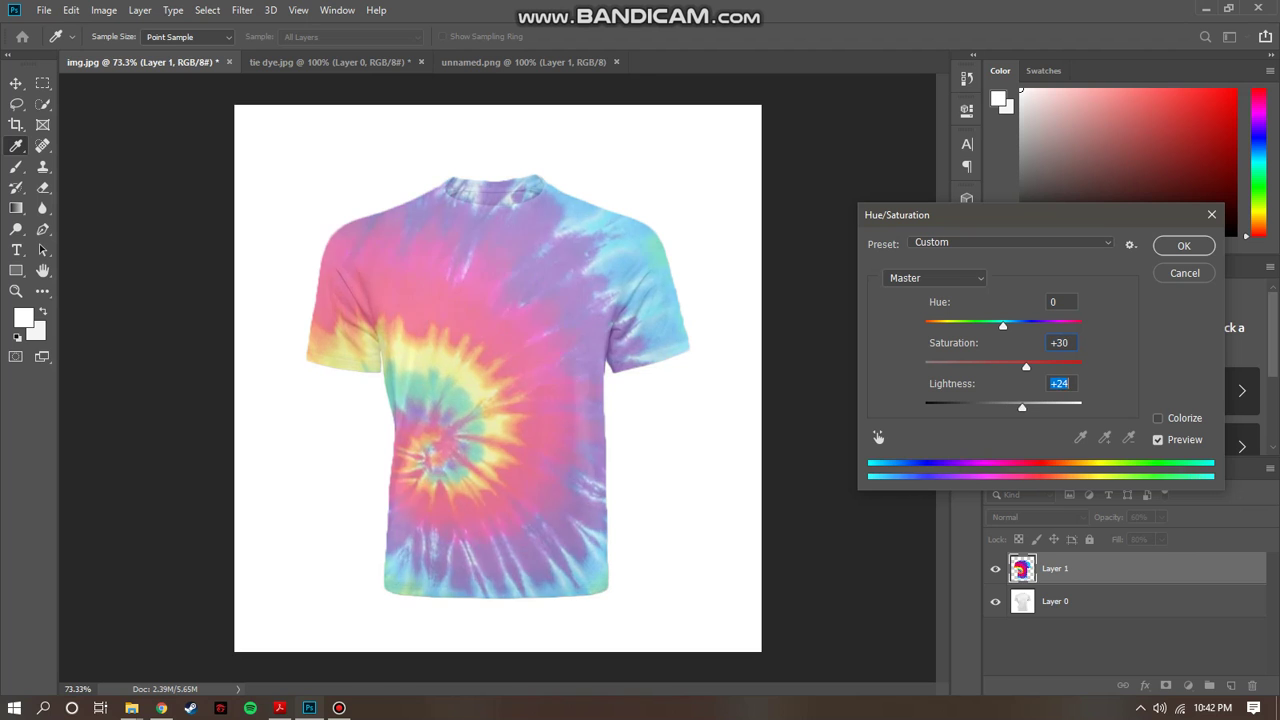
{"action": "key", "text": "Up"}
{"action": "key", "text": "Up"}
{"action": "key", "text": "Up"}
{"action": "key", "text": "Up"}
{"action": "key", "text": "Up"}
{"action": "key", "text": "Up"}
{"action": "key", "text": "Up"}
{"action": "key", "text": "Up"}
{"action": "key", "text": "Up"}
{"action": "key", "text": "Up"}
{"action": "key", "text": "Up"}
{"action": "key", "text": "Up"}
{"action": "key", "text": "Up"}
{"action": "key", "text": "Up"}
{"action": "key", "text": "Up"}
{"action": "key", "text": "Up"}
{"action": "key", "text": "Up"}
{"action": "key", "text": "Up"}
{"action": "key", "text": "Up"}
{"action": "key", "text": "Up"}
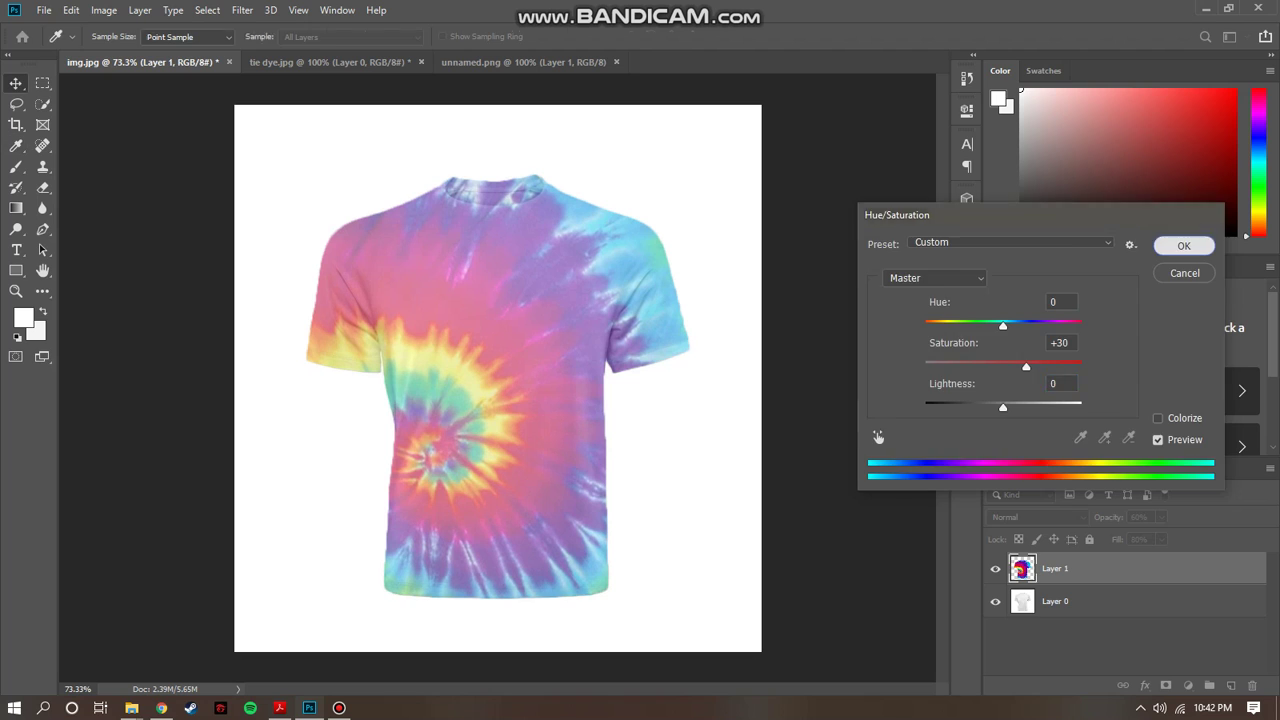
Apply the Hue/Saturation adjustment and deselect the tie-dye layer
{"action": "key", "text": "Return"}
{"action": "left_click", "coordinate": [850, 400]}
{"action": "scroll", "coordinate": [548, 400], "scroll_direction": "up", "scroll_amount": 2}
{"action": "scroll", "coordinate": [548, 400], "scroll_direction": "up", "scroll_amount": 4}
{"action": "scroll", "coordinate": [500, 390], "scroll_direction": "up", "scroll_amount": 1}
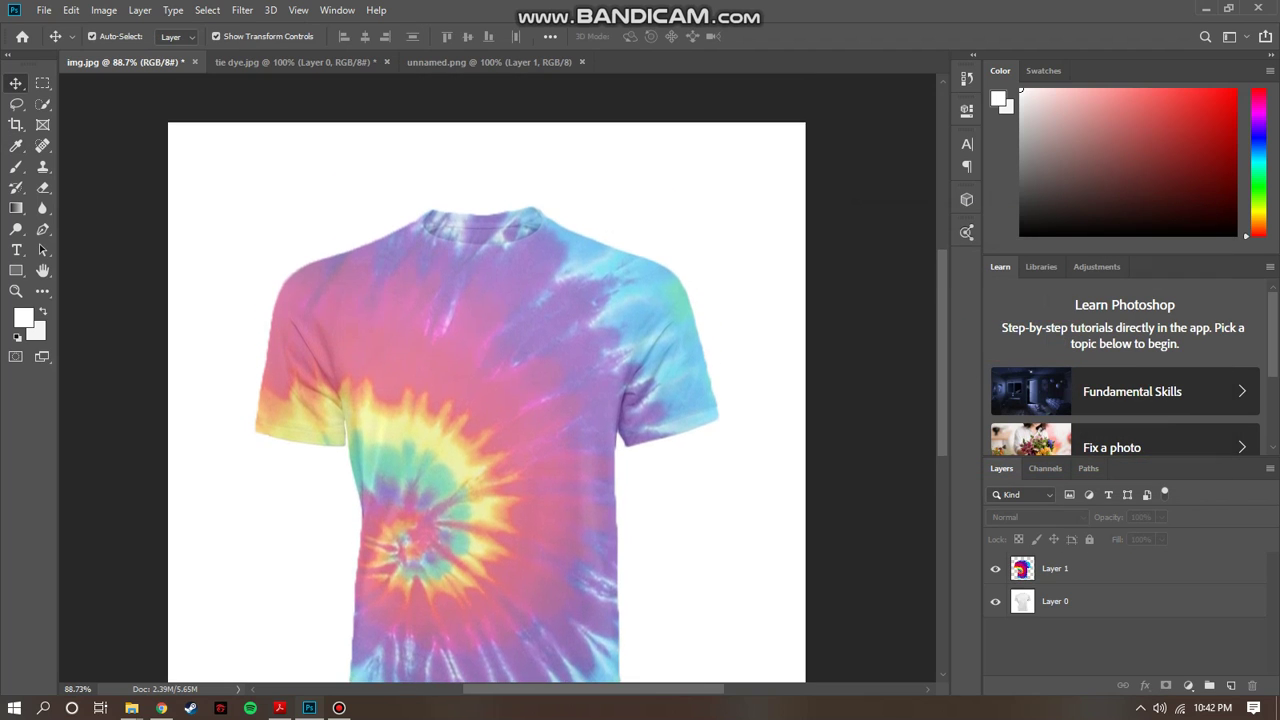
{"action": "key", "text": "ctrl+Tab"}
{"action": "key", "text": "ctrl+Tab"}
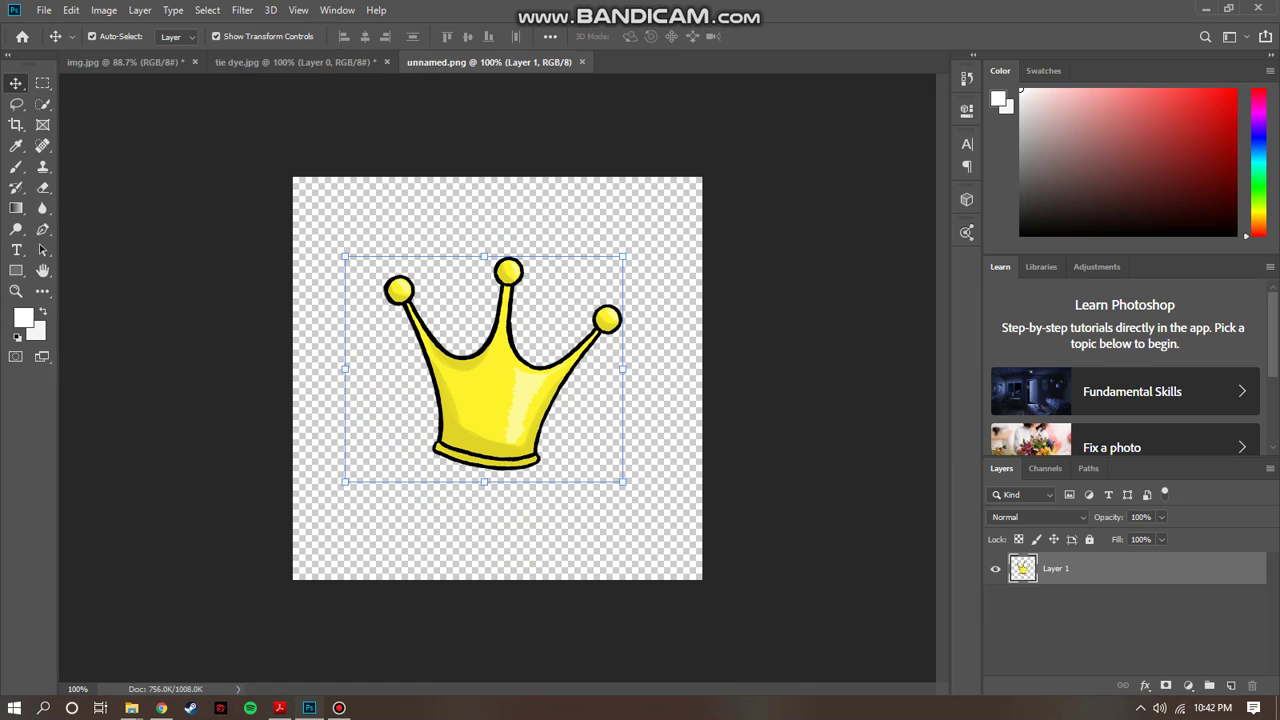
{"action": "key", "text": "ctrl+Tab"}
Add the black text "Vibin'" across the shirt's chest in Vibestyle Regular at 132.73 pt
{"action": "key", "text": "t"}
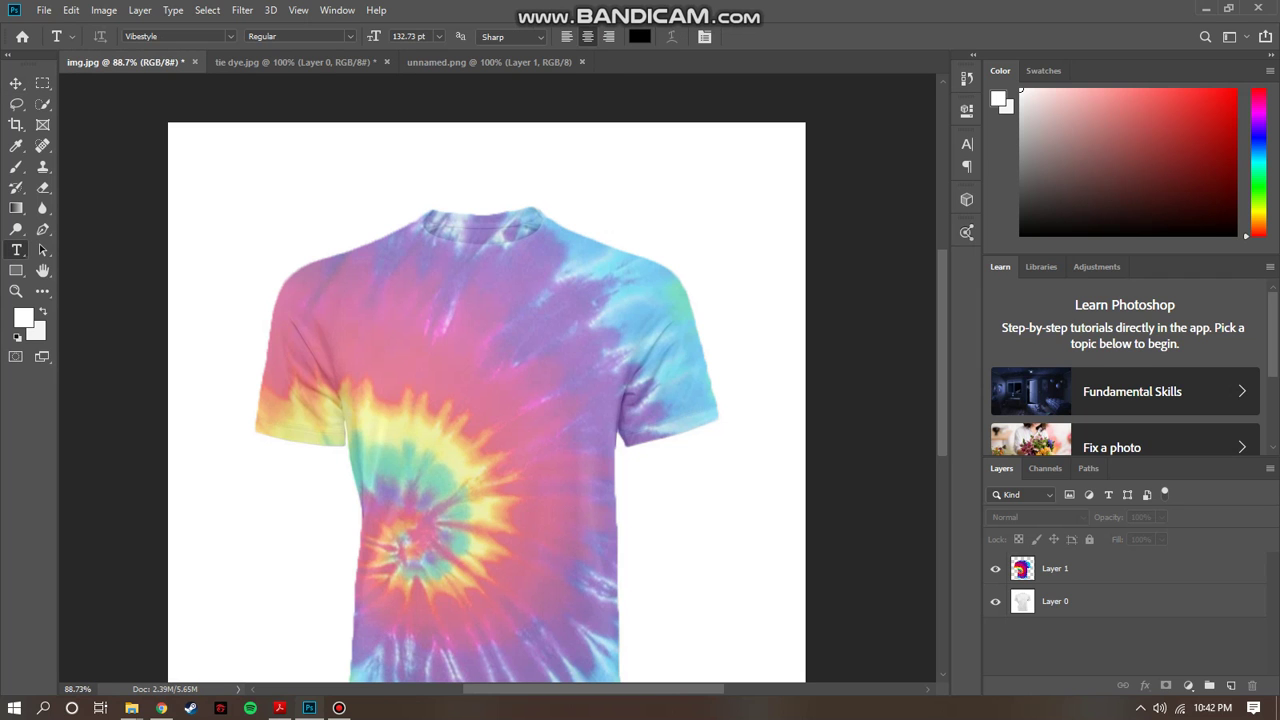
{"action": "left_click", "coordinate": [236, 344]}
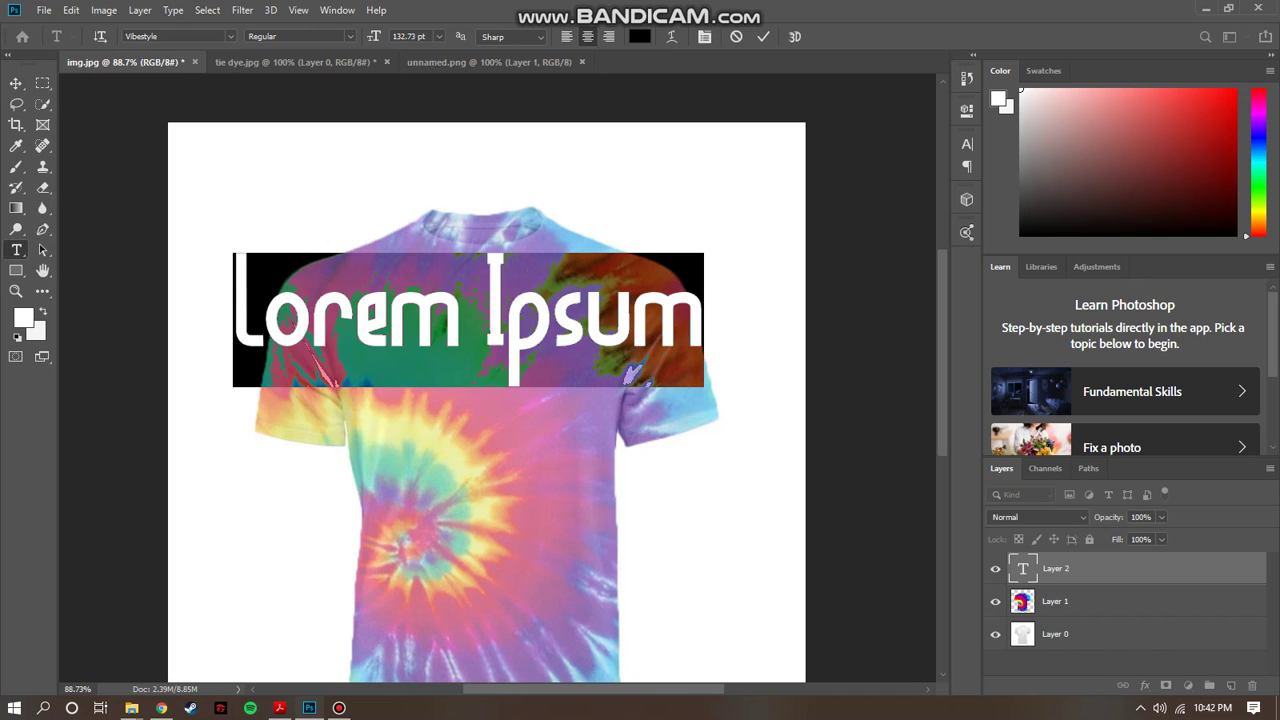
{"action": "type", "text": "Vibin"}
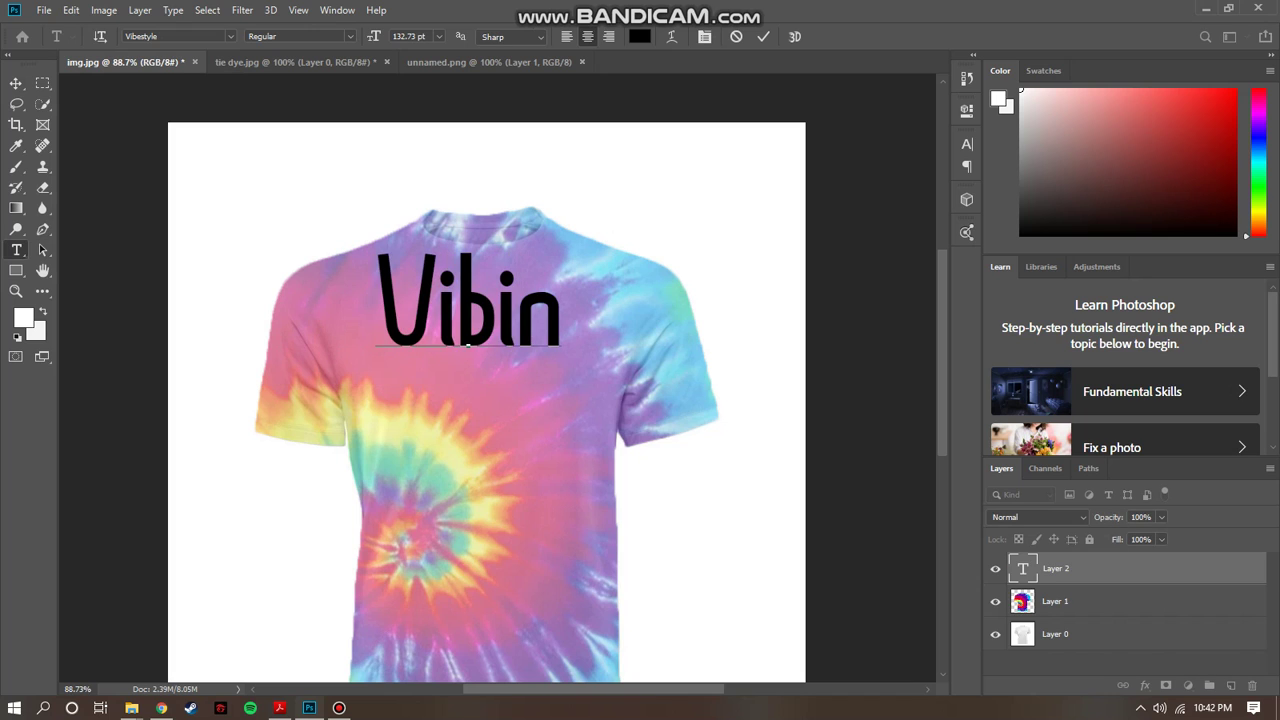
{"action": "type", "text": "'"}
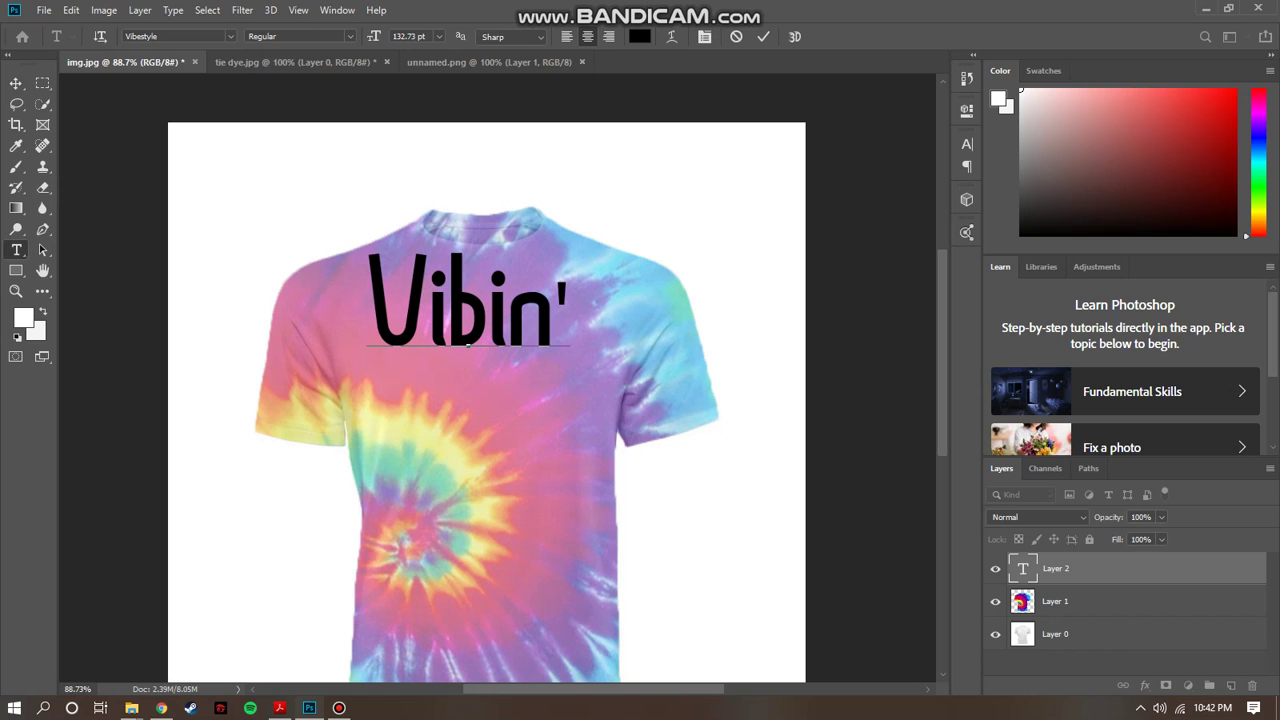
Warp the "Vibin'" text with a horizontal Arc style at +50% bend and commit the text
{"action": "left_click", "coordinate": [672, 36]}
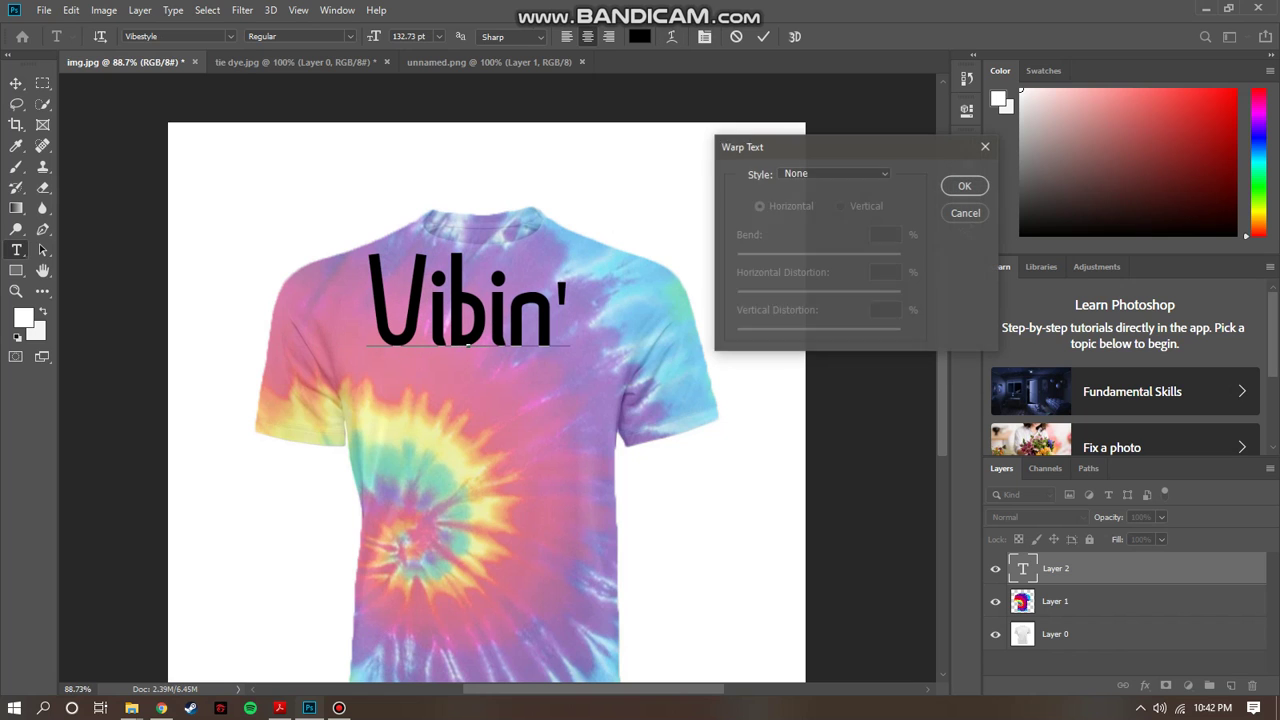
{"action": "left_click", "coordinate": [834, 174]}
{"action": "left_click", "coordinate": [806, 217]}
{"action": "key", "text": "Down"}
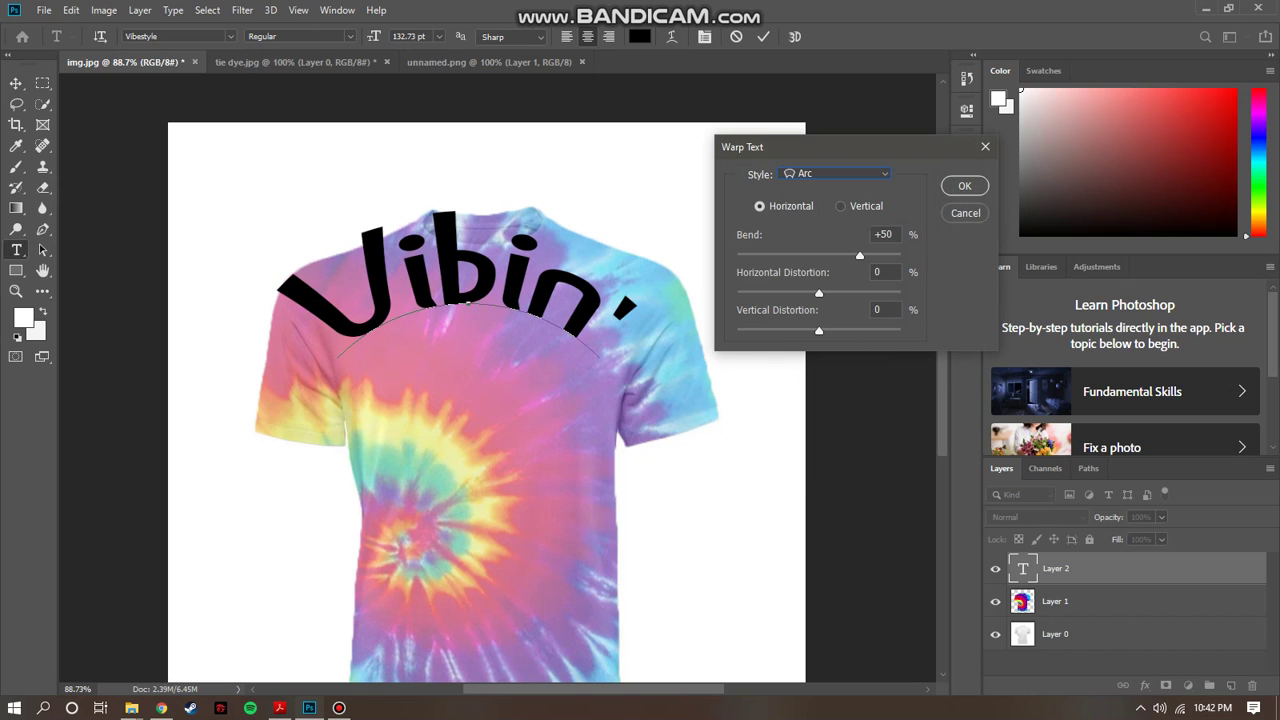
{"action": "key", "text": "Return"}
{"action": "key", "text": "ctrl+Return"}
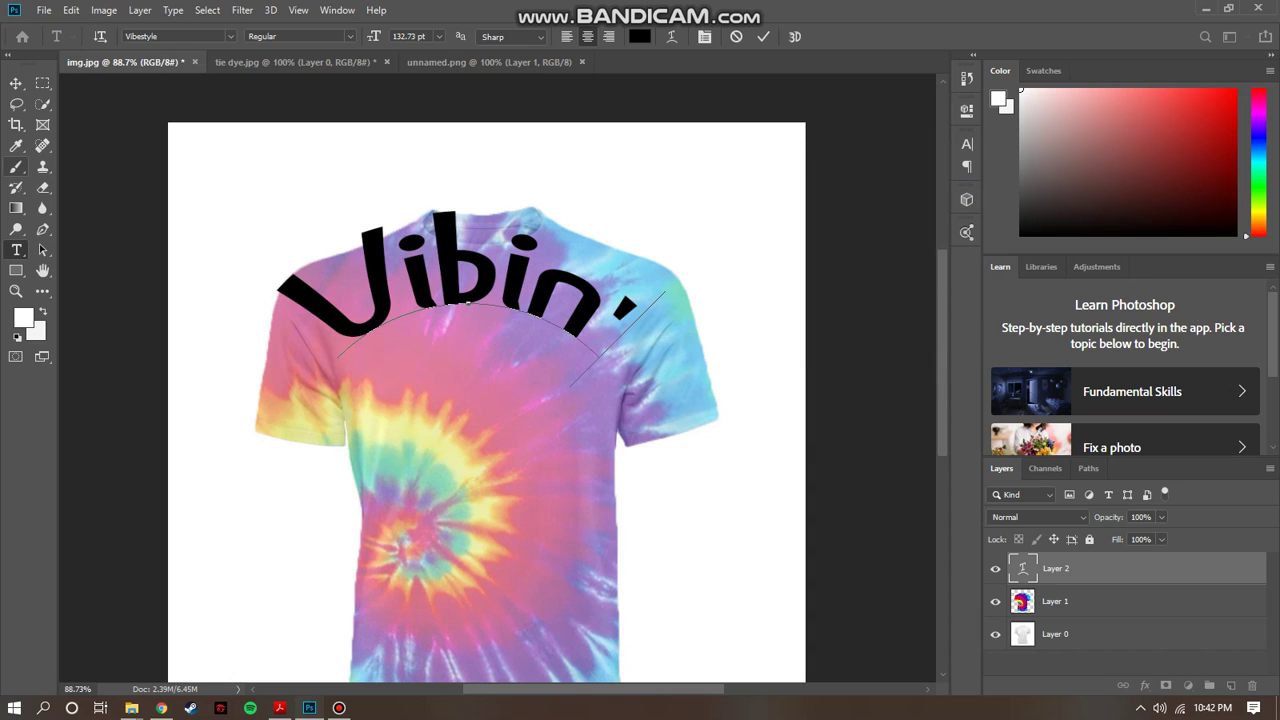
Shrink the "Vibin'" text to about 47%, rotate it about 27° clockwise, and move it toward the right side of the shirt's chest
{"action": "key", "text": "v"}
{"action": "left_click_drag", "start_coordinate": [456, 275], "coordinate": [499, 355]}
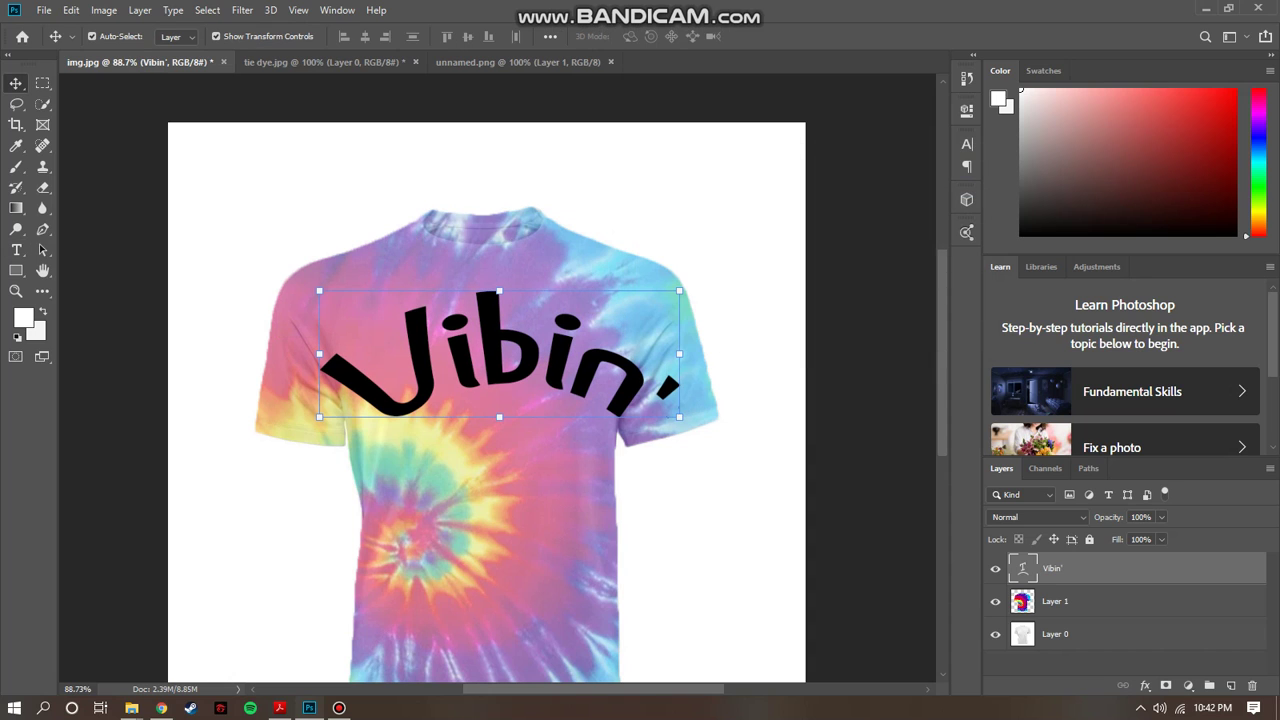
{"action": "left_click_drag", "start_coordinate": [680, 417], "coordinate": [635, 430]}
{"action": "left_click_drag", "start_coordinate": [667, 493], "coordinate": [457, 364]}
{"action": "left_click_drag", "start_coordinate": [442, 251], "coordinate": [550, 348]}
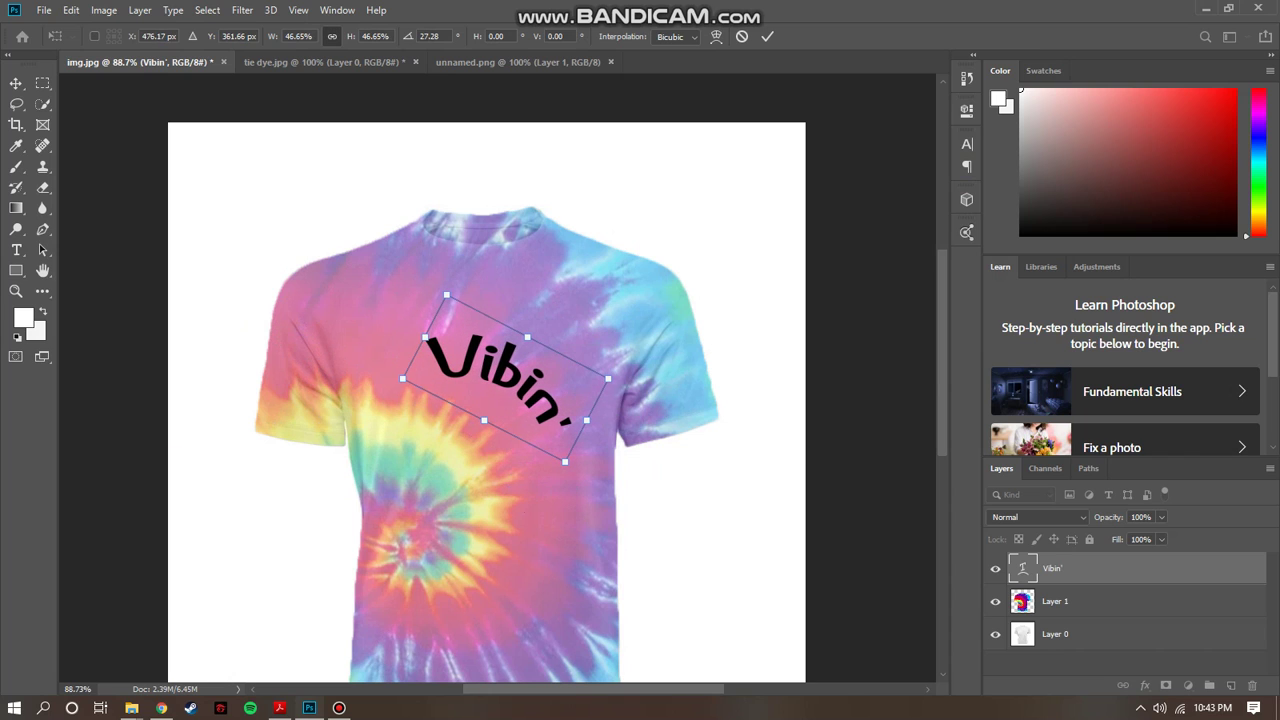
Scale the "Vibin'" text down to about 34%, rotate it to about 35°, and settle it on the chest's upper right
{"action": "left_click_drag", "start_coordinate": [565, 462], "coordinate": [545, 434]}
{"action": "left_click_drag", "start_coordinate": [508, 389], "coordinate": [541, 401]}
{"action": "left_click_drag", "start_coordinate": [576, 446], "coordinate": [563, 428]}
{"action": "left_click_drag", "start_coordinate": [532, 382], "coordinate": [542, 387]}
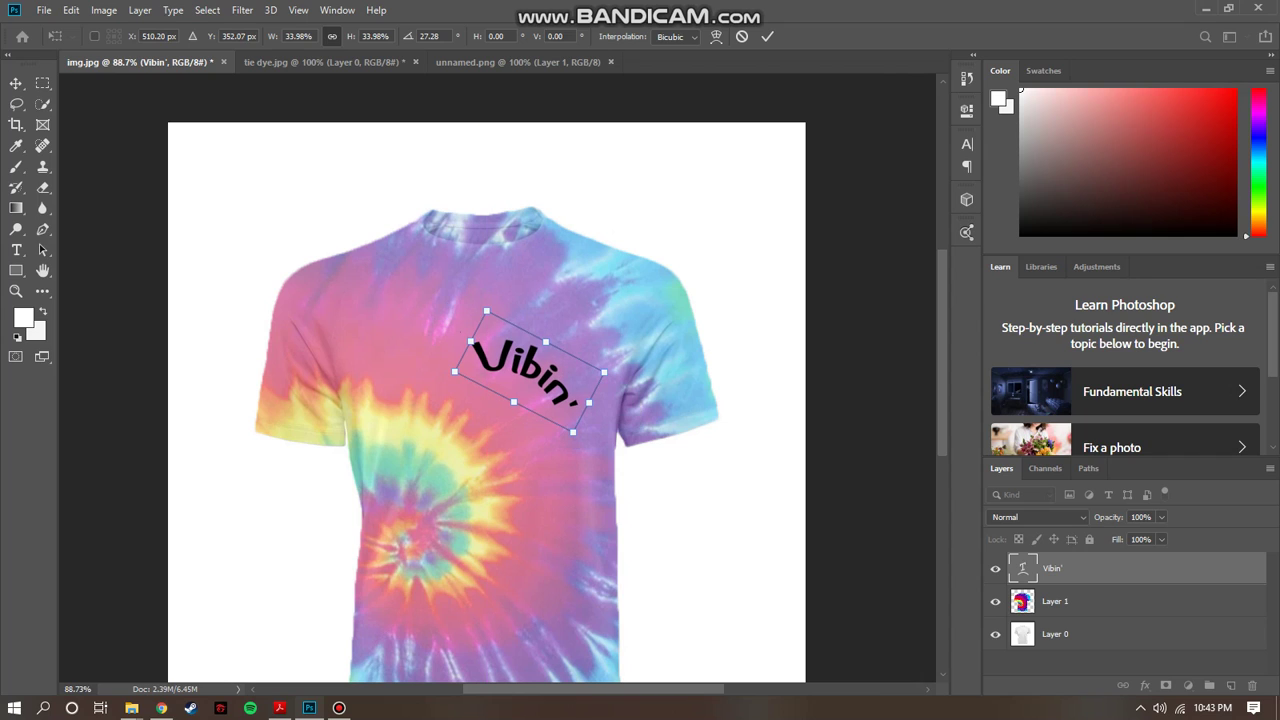
{"action": "left_click_drag", "start_coordinate": [590, 450], "coordinate": [577, 458]}
{"action": "left_click_drag", "start_coordinate": [543, 369], "coordinate": [549, 341]}
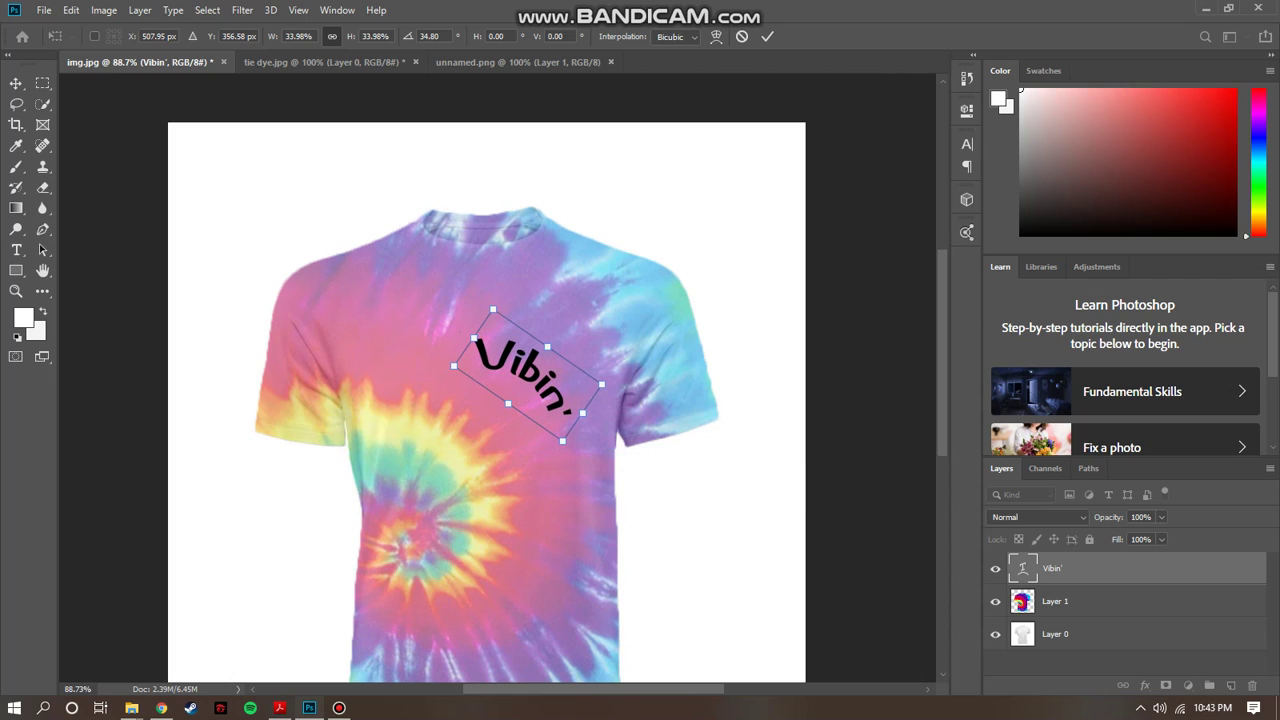
{"action": "key", "text": "Return"}
Try the tie-dye cutout layer at 80% and 70% opacity, and settle on 75%
{"action": "key", "text": "alt+bracketleft"}
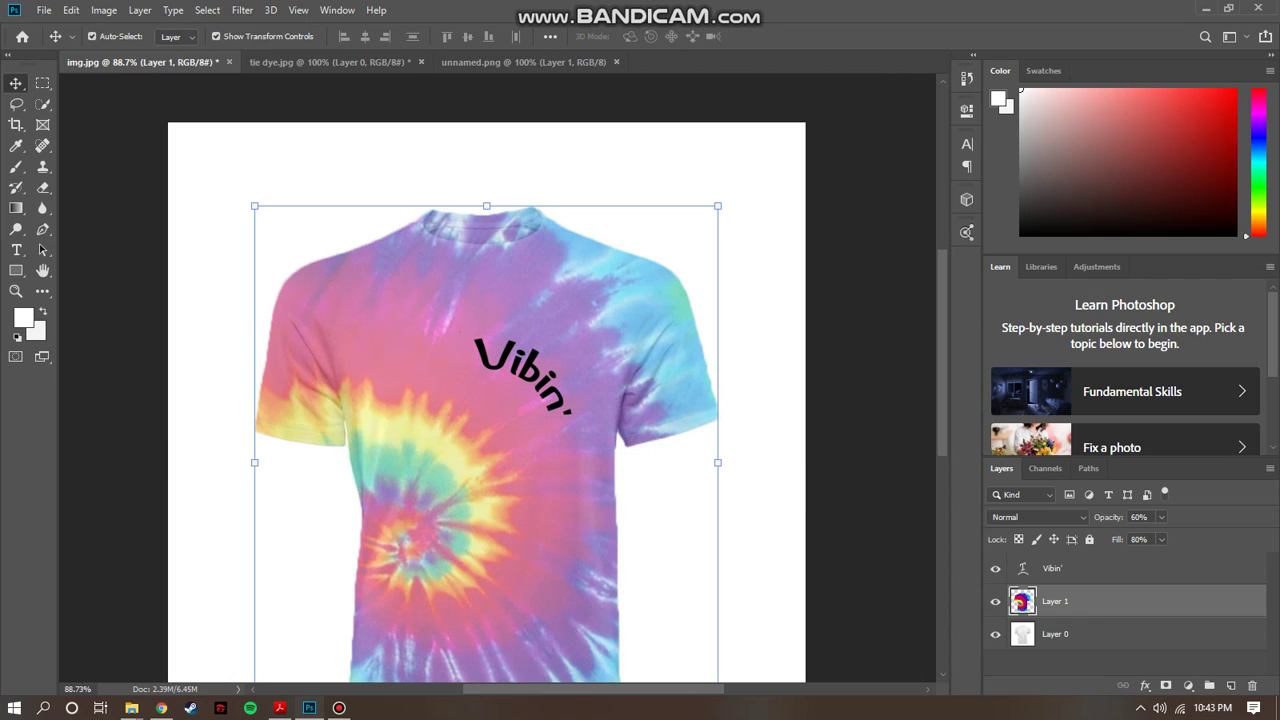
{"action": "left_click_drag", "start_coordinate": [1137, 517], "coordinate": [1131, 517]}
{"action": "type", "text": "80"}
{"action": "key", "text": "Return"}
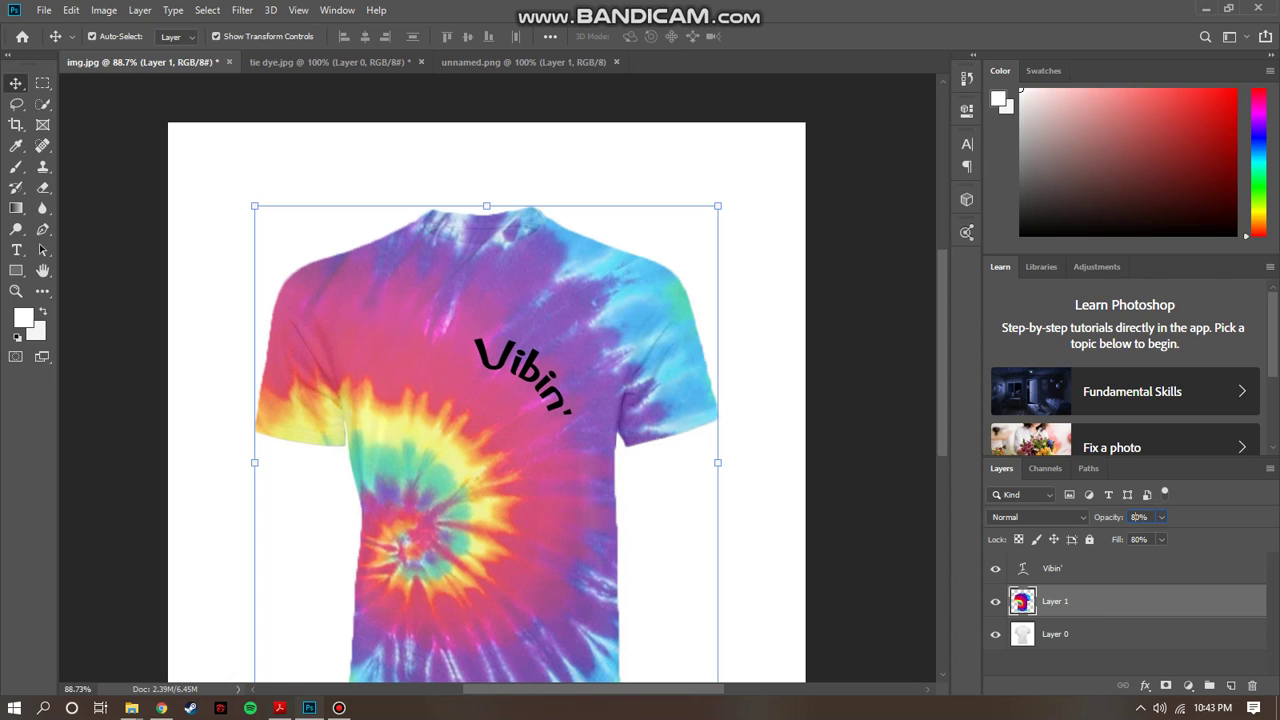
{"action": "type", "text": "70"}
{"action": "key", "text": "Return"}
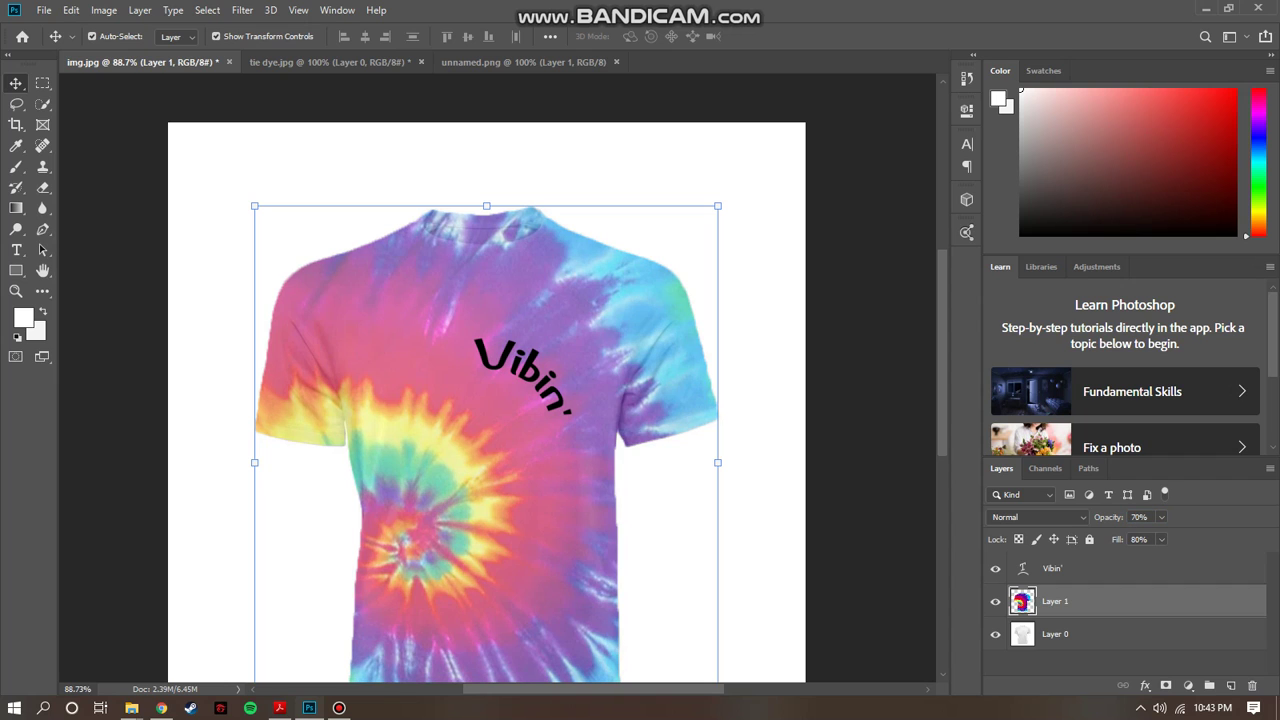
{"action": "type", "text": "75"}
Try the tie-dye layer's fill at 90% and 60%
{"action": "type", "text": "5"}
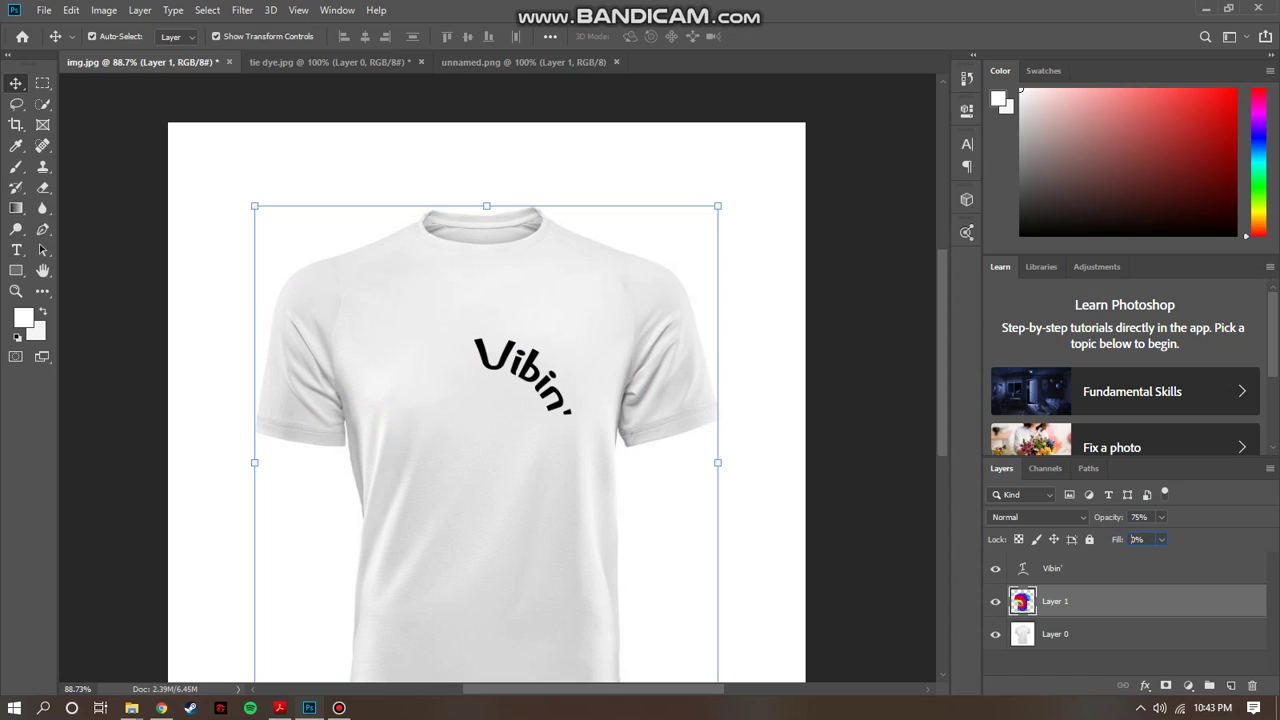
{"action": "type", "text": "90"}
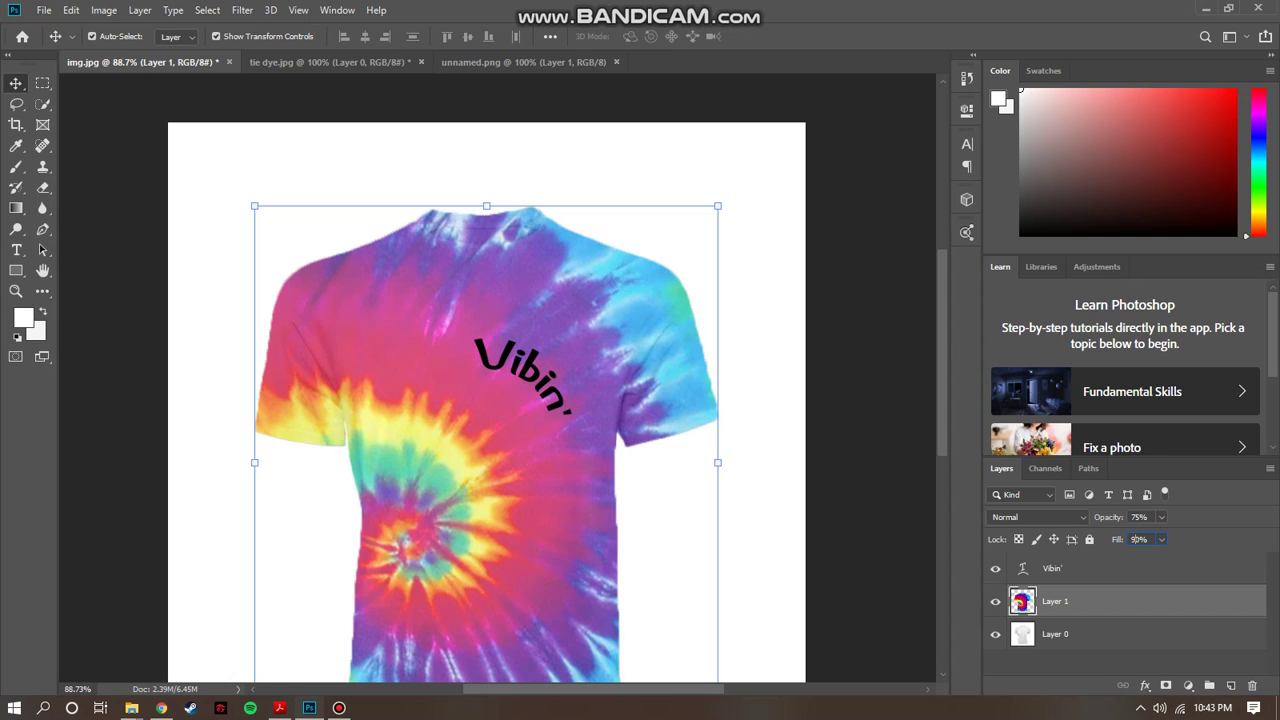
{"action": "type", "text": "60"}
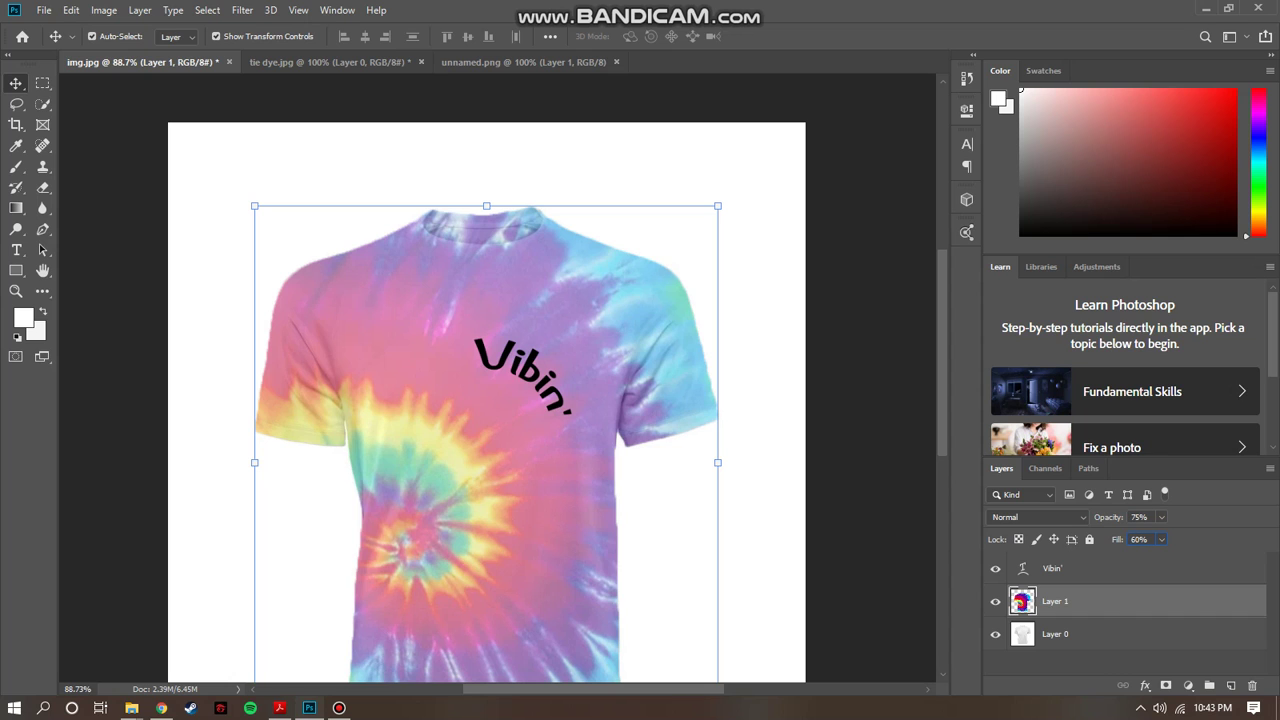
Set the tie-dye cutout layer's fill to 80% and deselect the layer
{"action": "scroll", "coordinate": [42, 249], "scroll_direction": "down", "scroll_amount": 2}
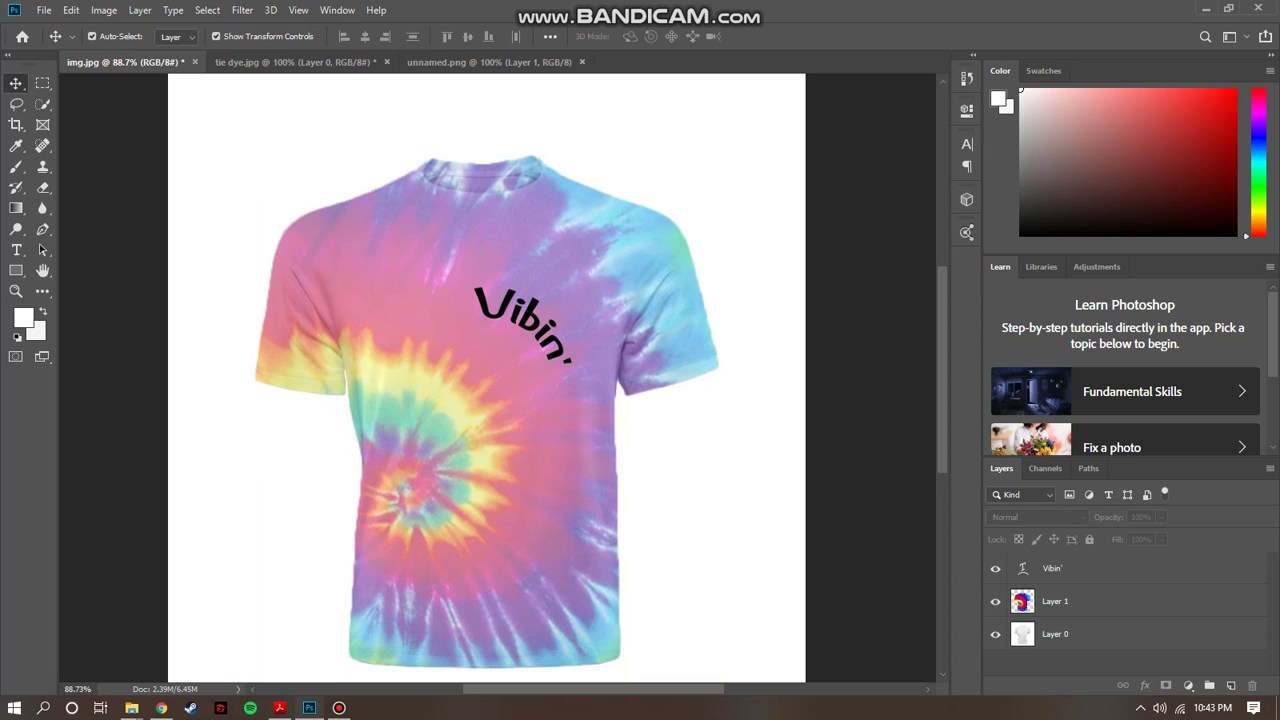
{"action": "left_click", "coordinate": [522, 322]}
{"action": "left_click", "coordinate": [480, 400]}
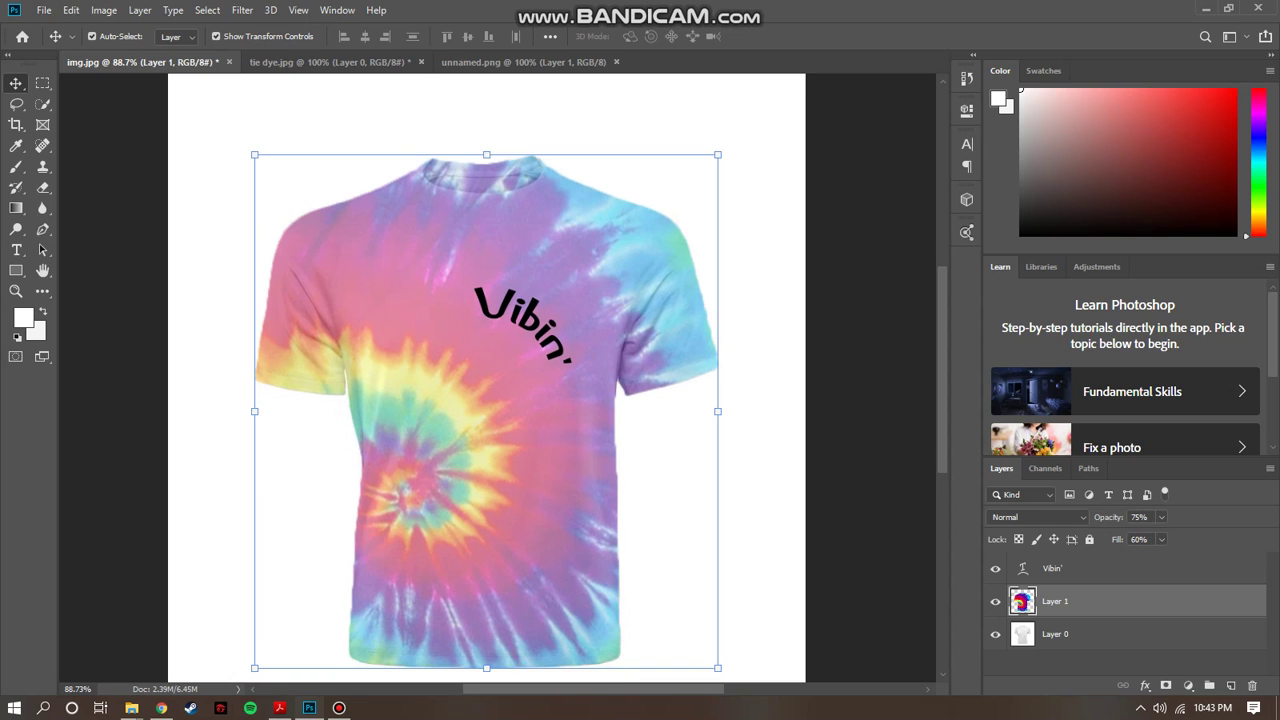
{"action": "key", "text": "shift+8"}
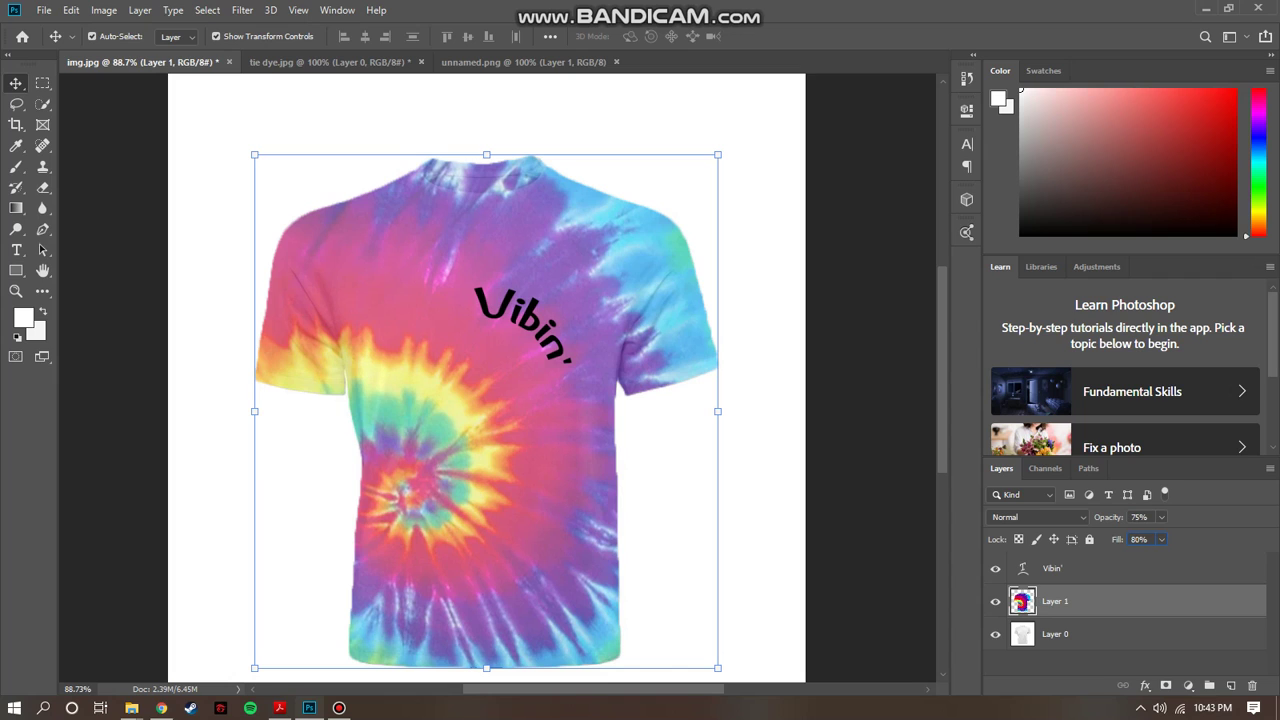
{"action": "left_click", "coordinate": [870, 420]}
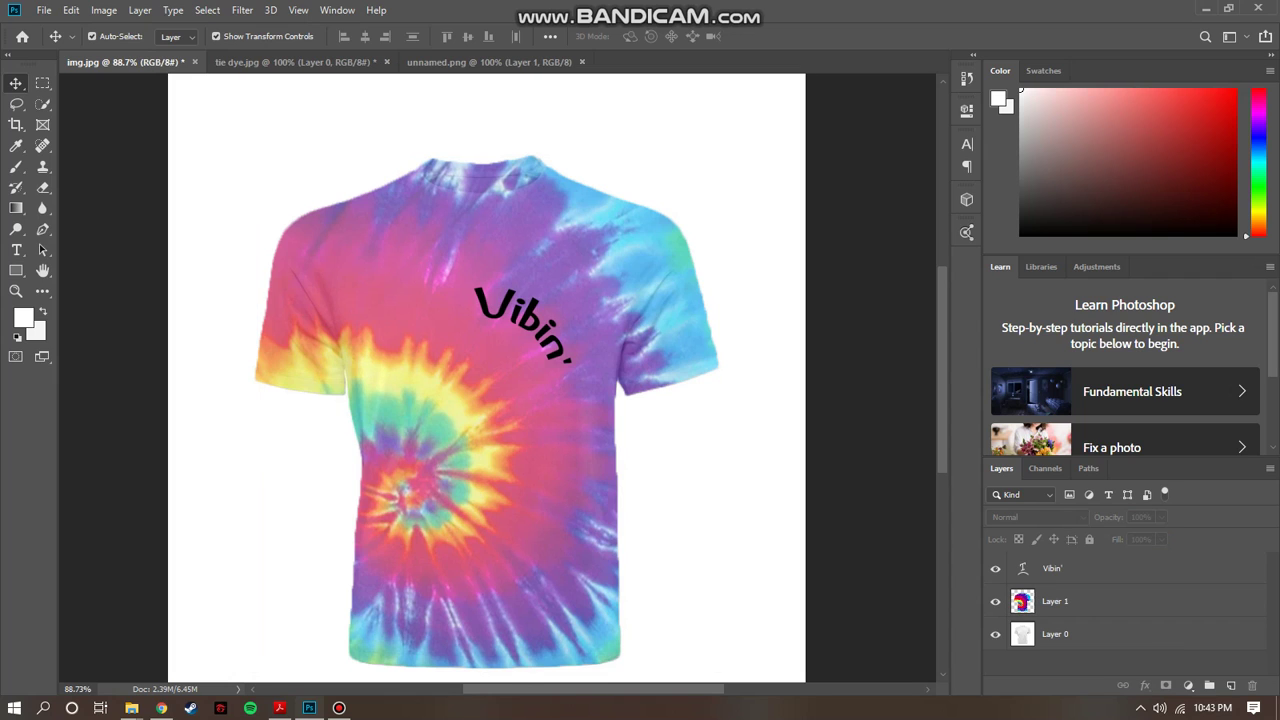
Lower the tie-dye cutout layer's opacity to 65% and deselect the layer
{"action": "scroll", "coordinate": [870, 420], "scroll_direction": "down", "scroll_amount": 3}
{"action": "scroll", "coordinate": [497, 378], "scroll_direction": "up", "scroll_amount": 5}
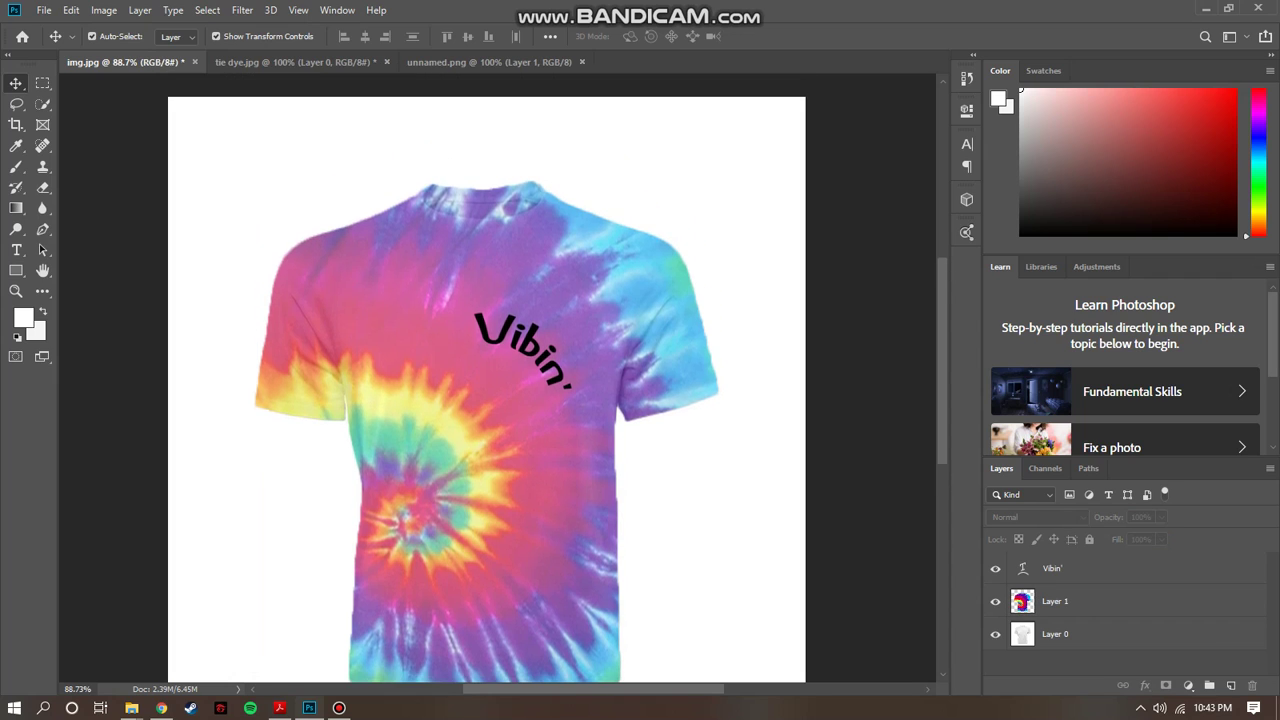
{"action": "left_click", "coordinate": [470, 400]}
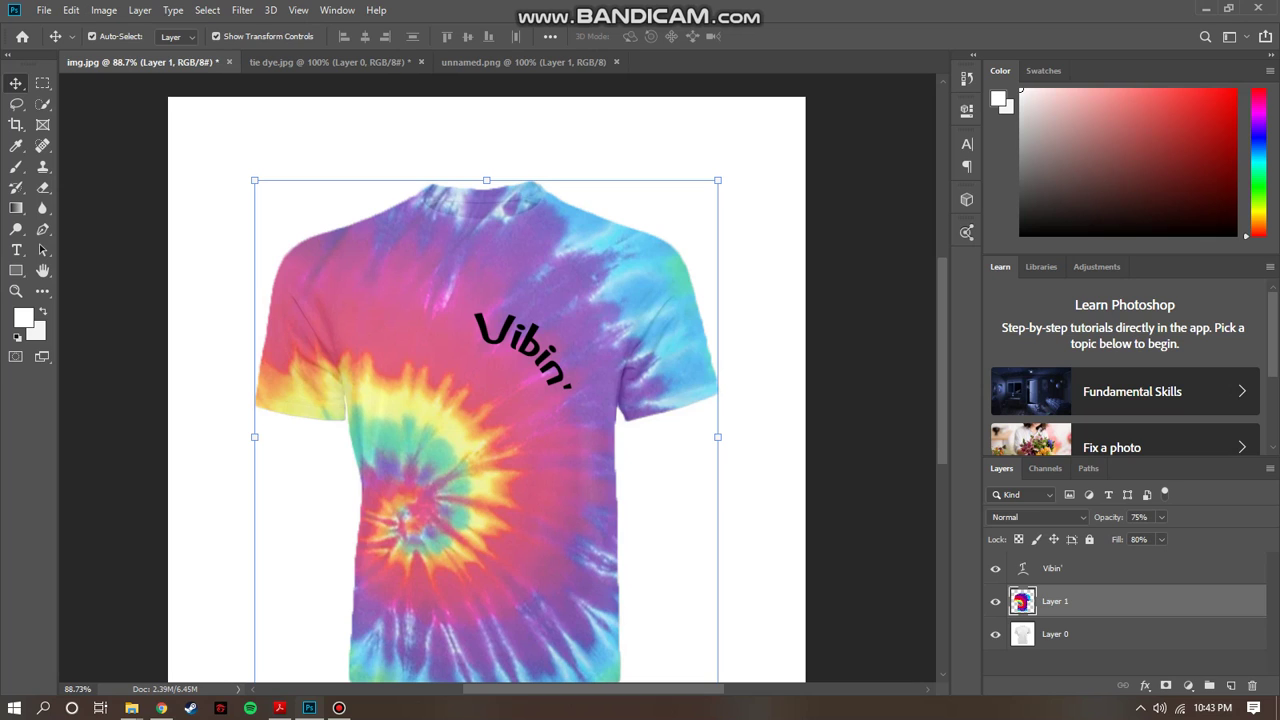
{"action": "double_click", "coordinate": [1139, 517]}
{"action": "type", "text": "65"}
{"action": "key", "text": "Return"}
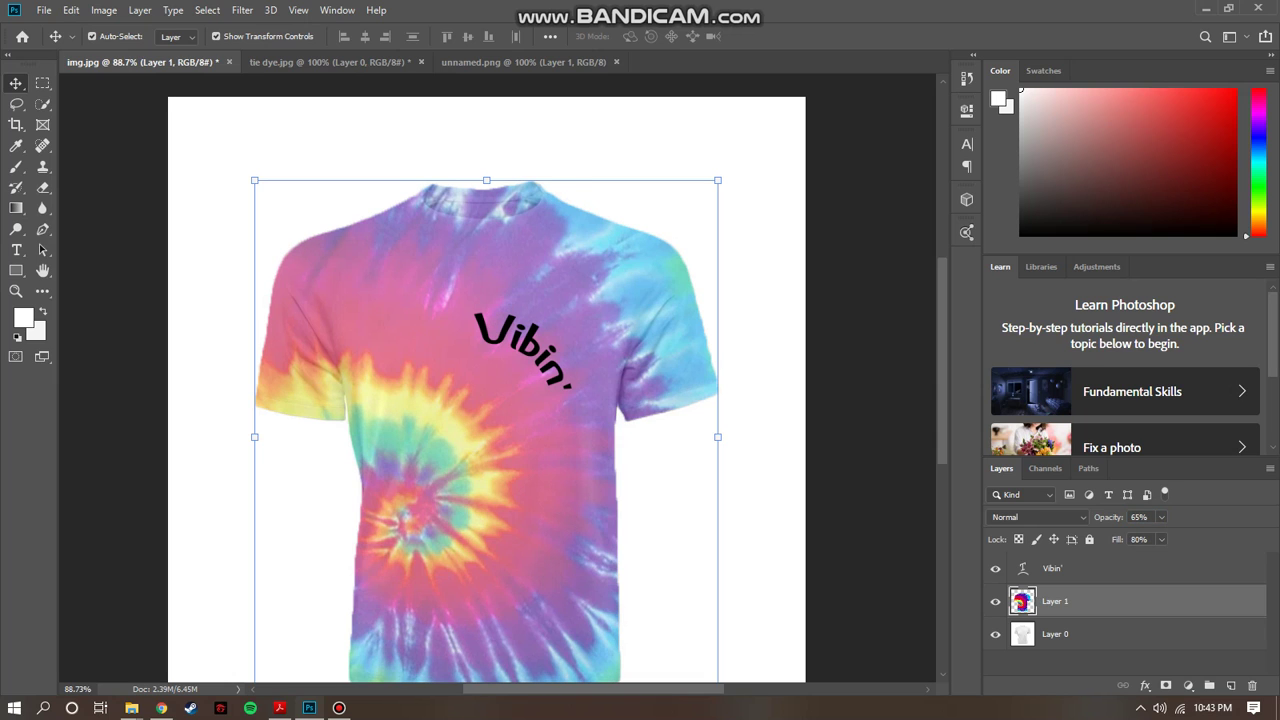
{"action": "left_click", "coordinate": [868, 400]}
{"action": "scroll", "coordinate": [868, 400], "scroll_direction": "down", "scroll_amount": 1}
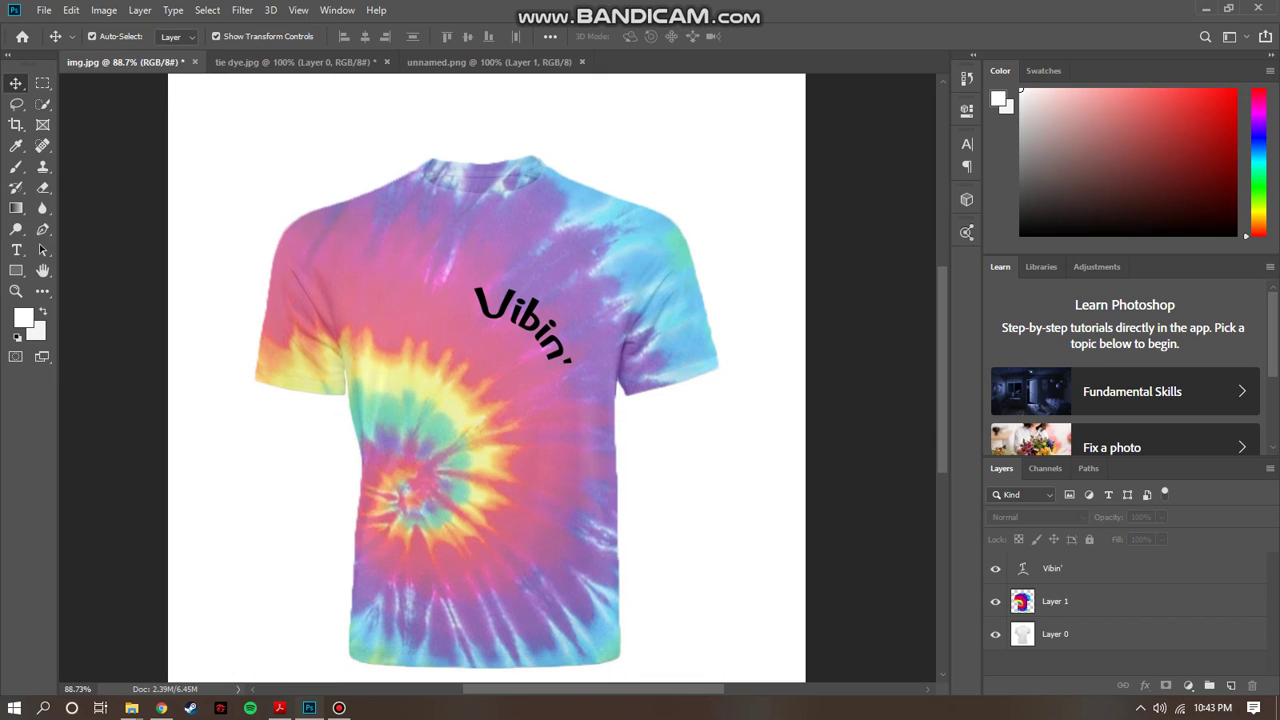
Add a new text layer reading "rus" on the middle of the shirt
{"action": "left_click", "coordinate": [529, 318]}
{"action": "left_click", "coordinate": [115, 300]}
{"action": "left_click", "coordinate": [16, 250]}
{"action": "left_click", "coordinate": [493, 380]}
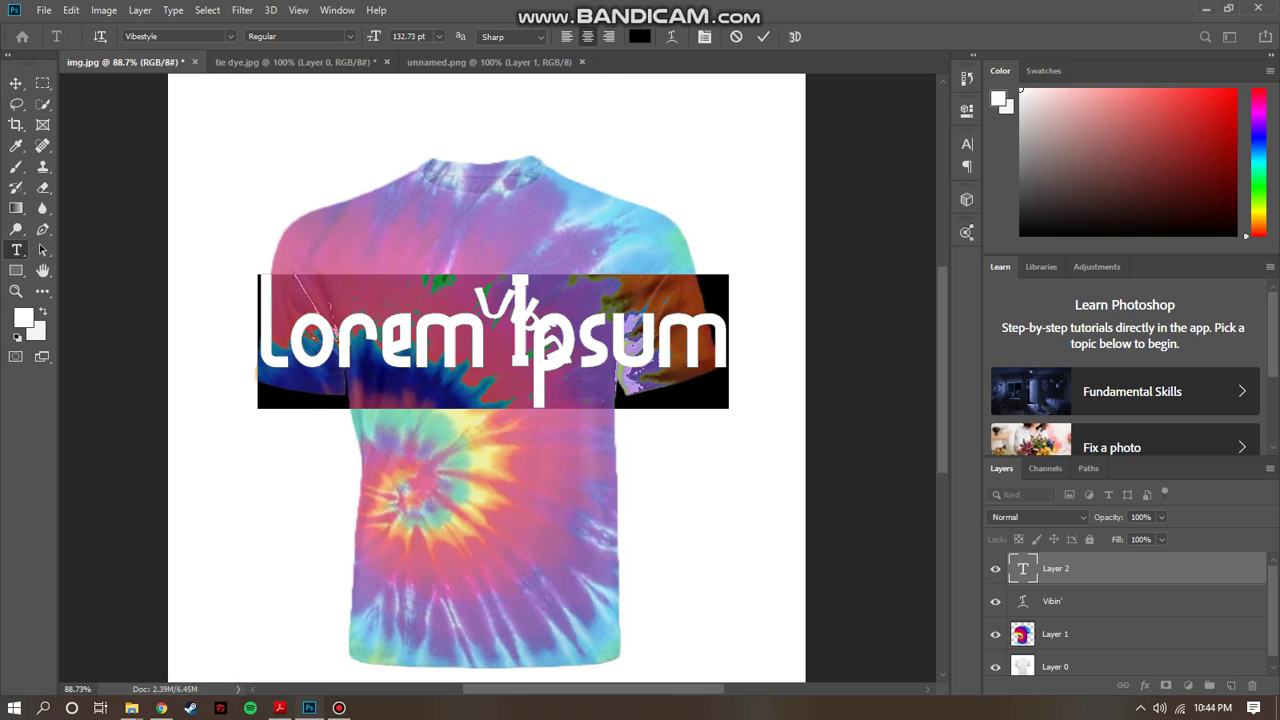
{"action": "type", "text": "rus"}
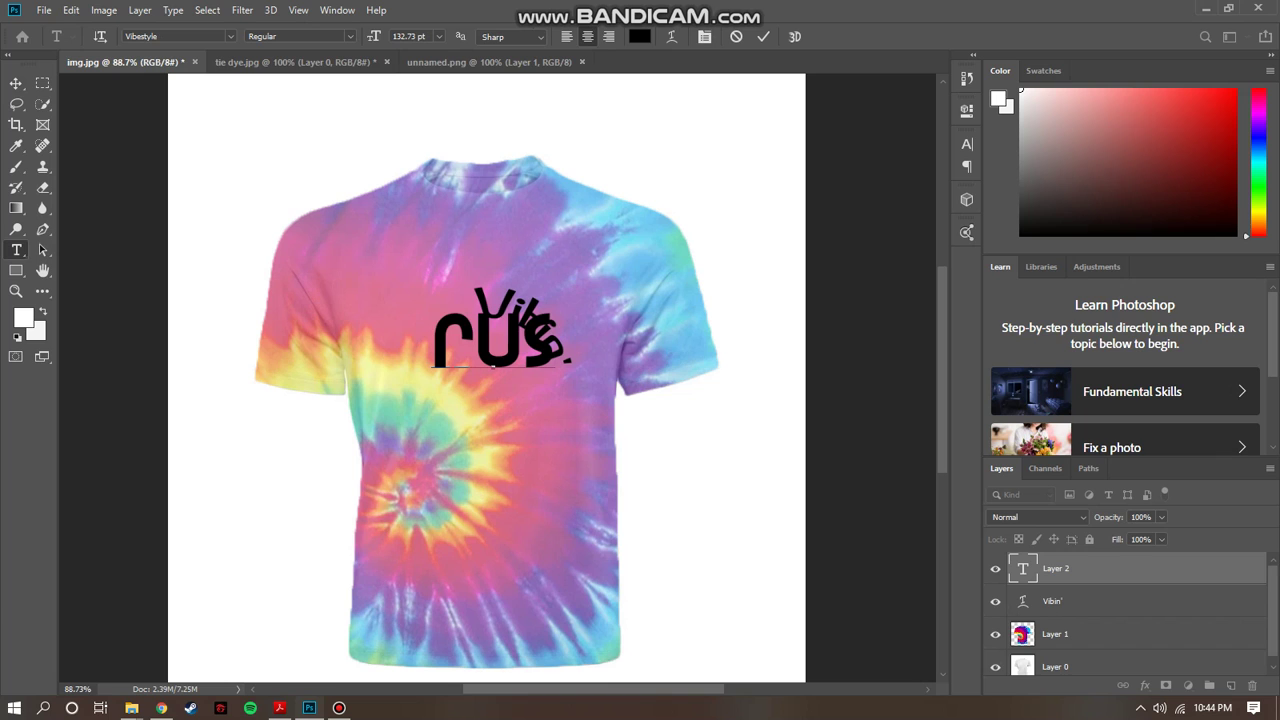
Warp the "rus" text into an arc and move it below the "Vibin'" text
{"action": "key", "text": "ctrl+a"}
{"action": "left_click", "coordinate": [671, 36]}
{"action": "left_click", "coordinate": [835, 173]}
{"action": "left_click", "coordinate": [828, 208]}
{"action": "left_click", "coordinate": [964, 185]}
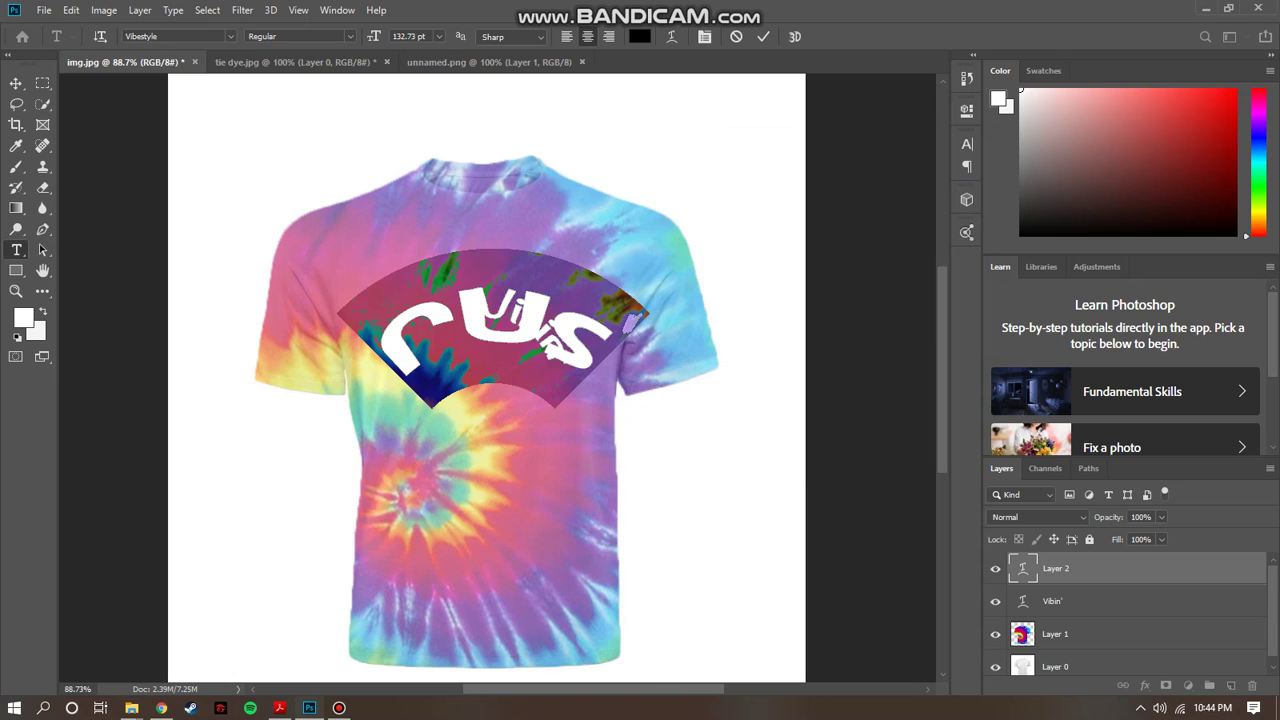
{"action": "left_click", "coordinate": [763, 36]}
{"action": "left_click", "coordinate": [16, 83]}
{"action": "left_click_drag", "start_coordinate": [470, 332], "coordinate": [470, 402]}
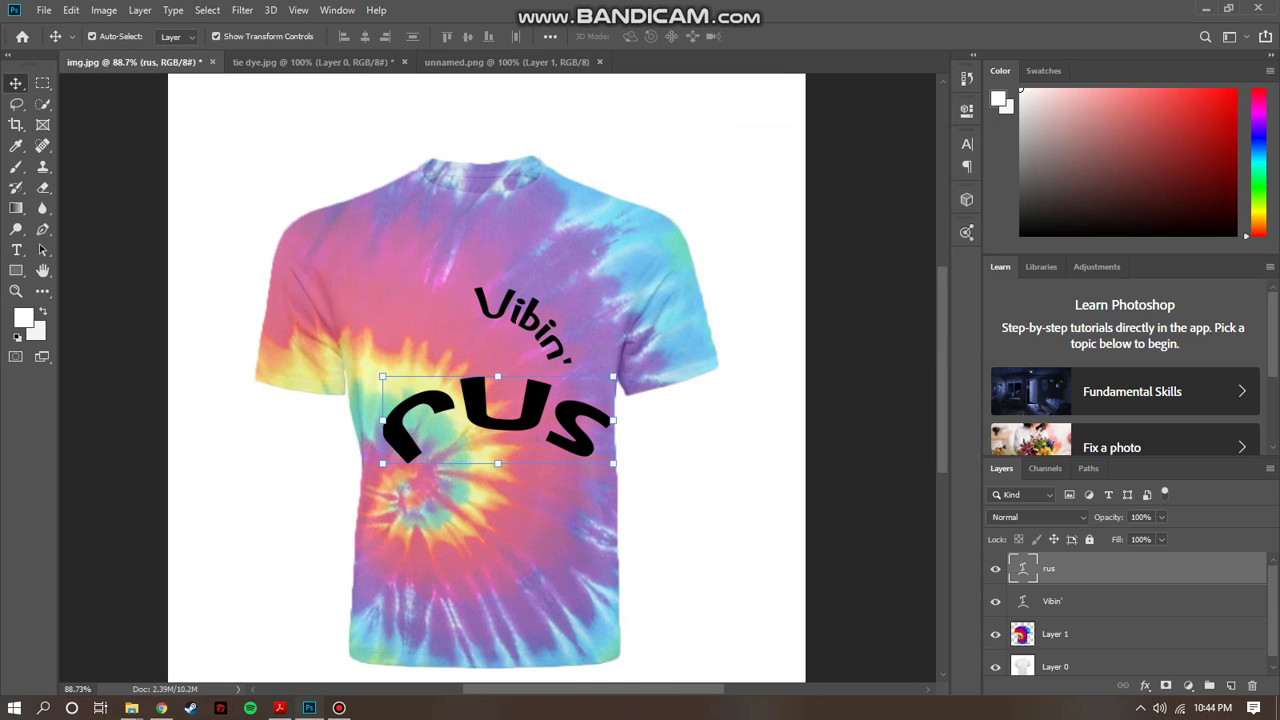
Add a text line of five underscores on the lower shirt and warp it with an Arc style at +50% bend
{"action": "left_click", "coordinate": [16, 249]}
{"action": "left_click", "coordinate": [412, 550]}
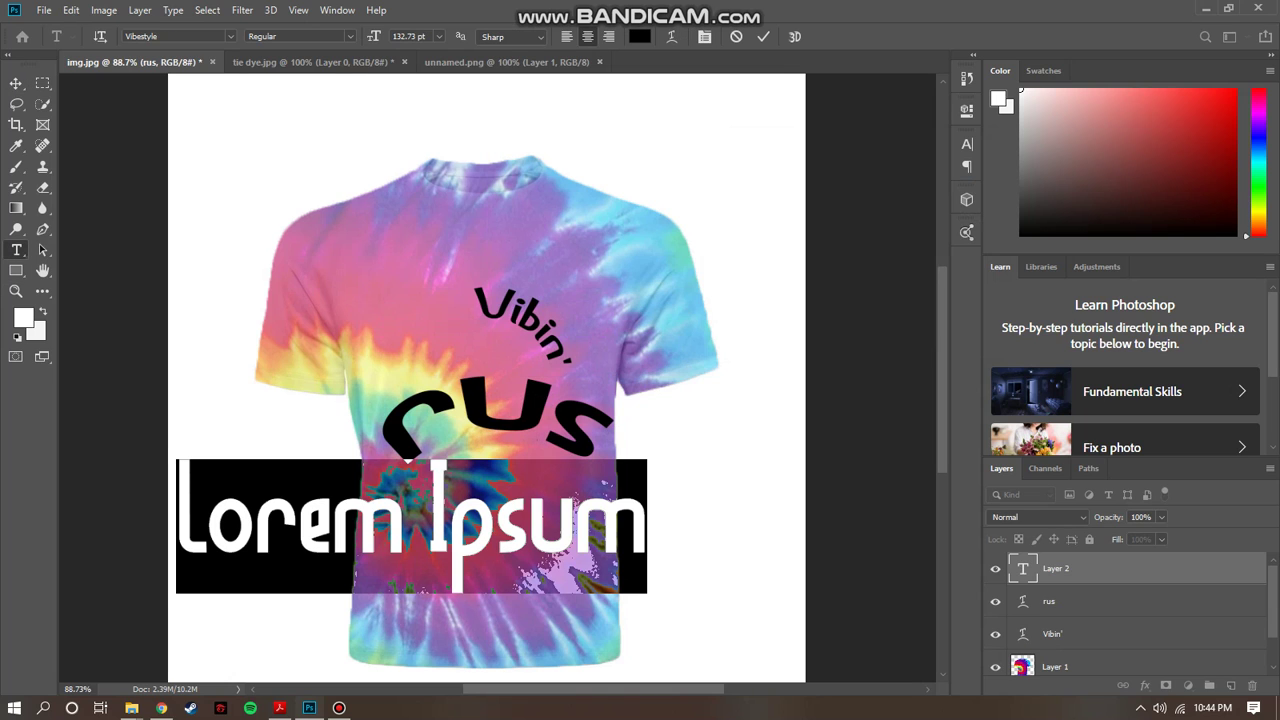
{"action": "key", "text": "BackSpace"}
{"action": "type", "text": "_____"}
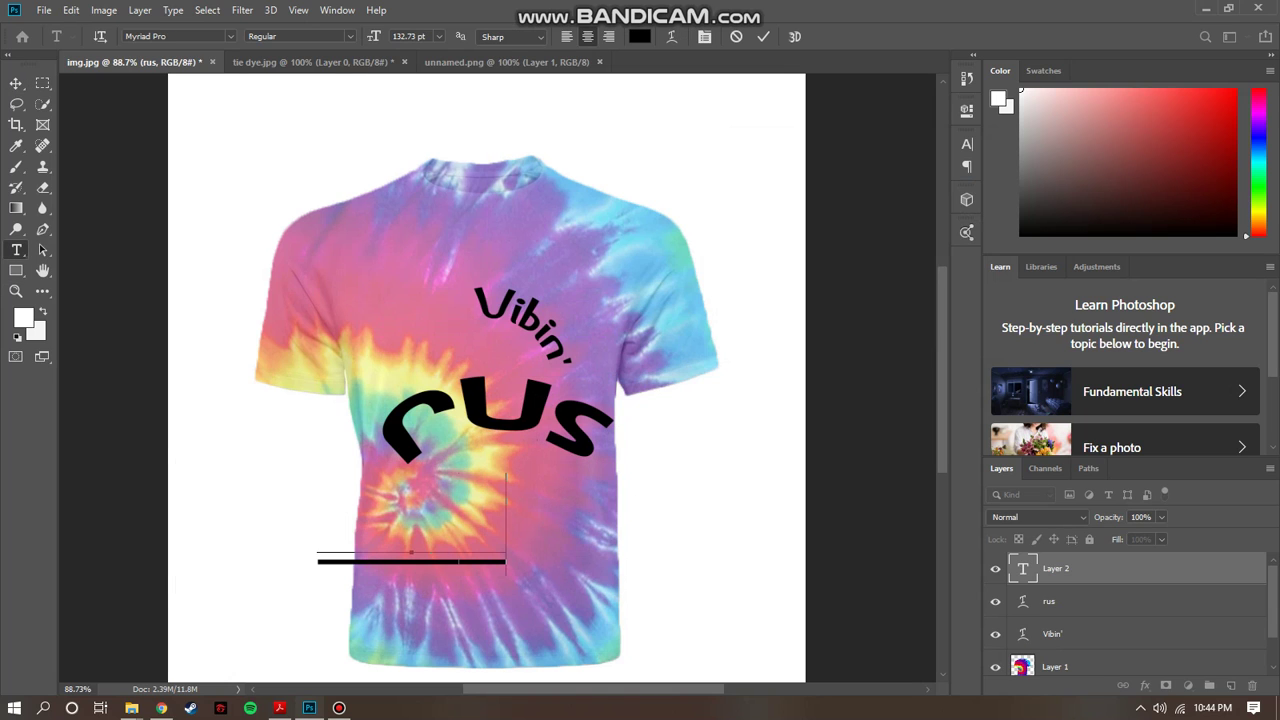
{"action": "left_click", "coordinate": [672, 37]}
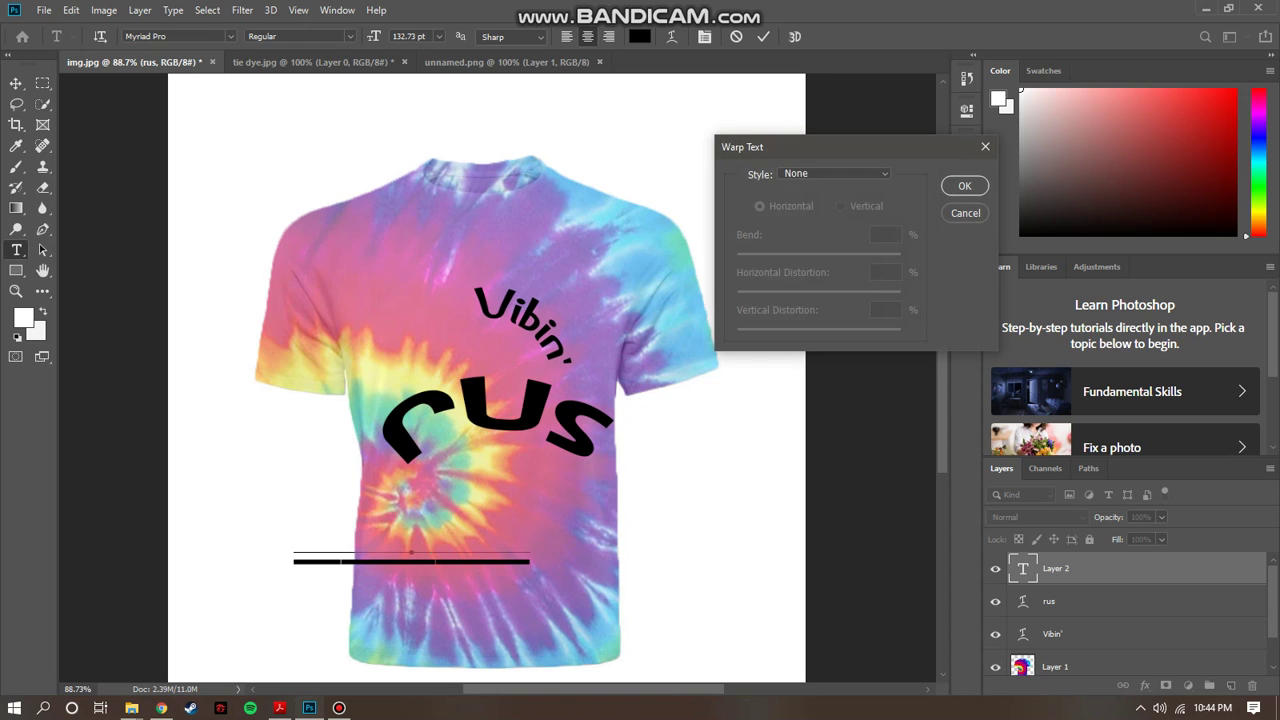
{"action": "left_click", "coordinate": [834, 174]}
{"action": "left_click", "coordinate": [811, 218]}
{"action": "left_click", "coordinate": [964, 186]}
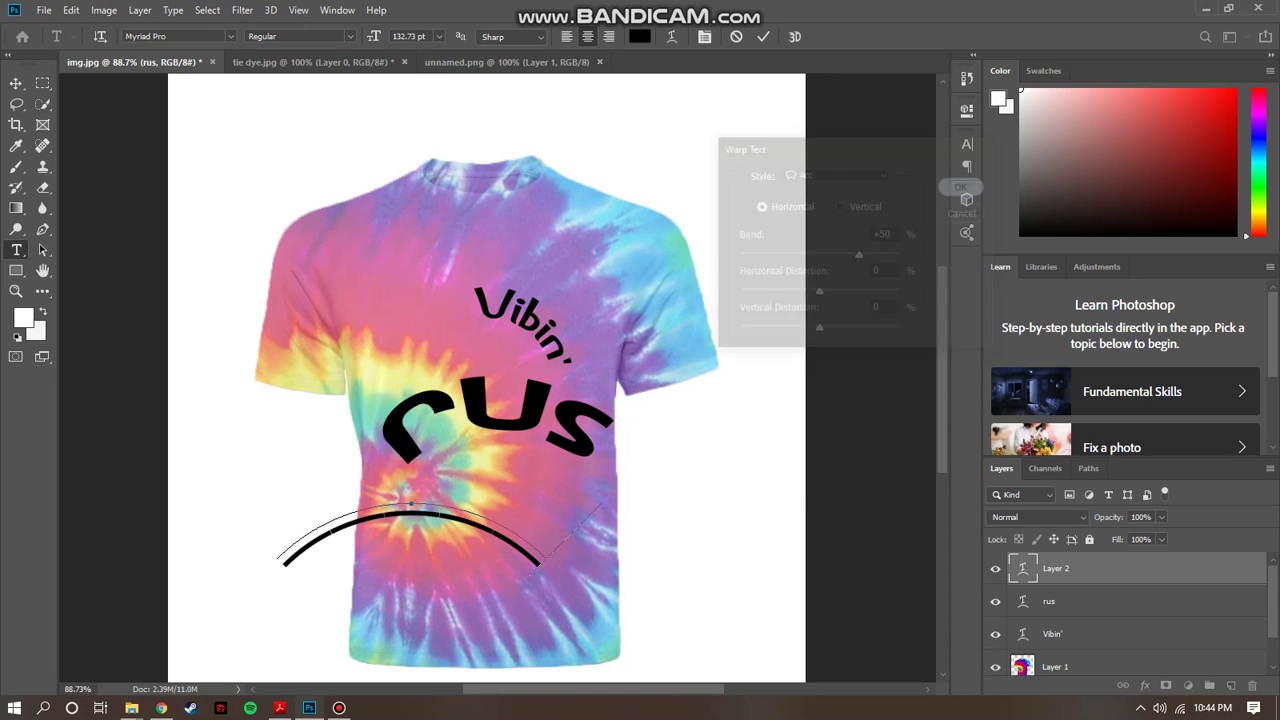
Colour the arched underscore line red (ff0000) and commit the text
{"action": "left_click", "coordinate": [967, 144]}
{"action": "left_click", "coordinate": [922, 232]}
{"action": "left_click_drag", "start_coordinate": [731, 150], "coordinate": [741, 148]}
{"action": "key", "text": "Return"}
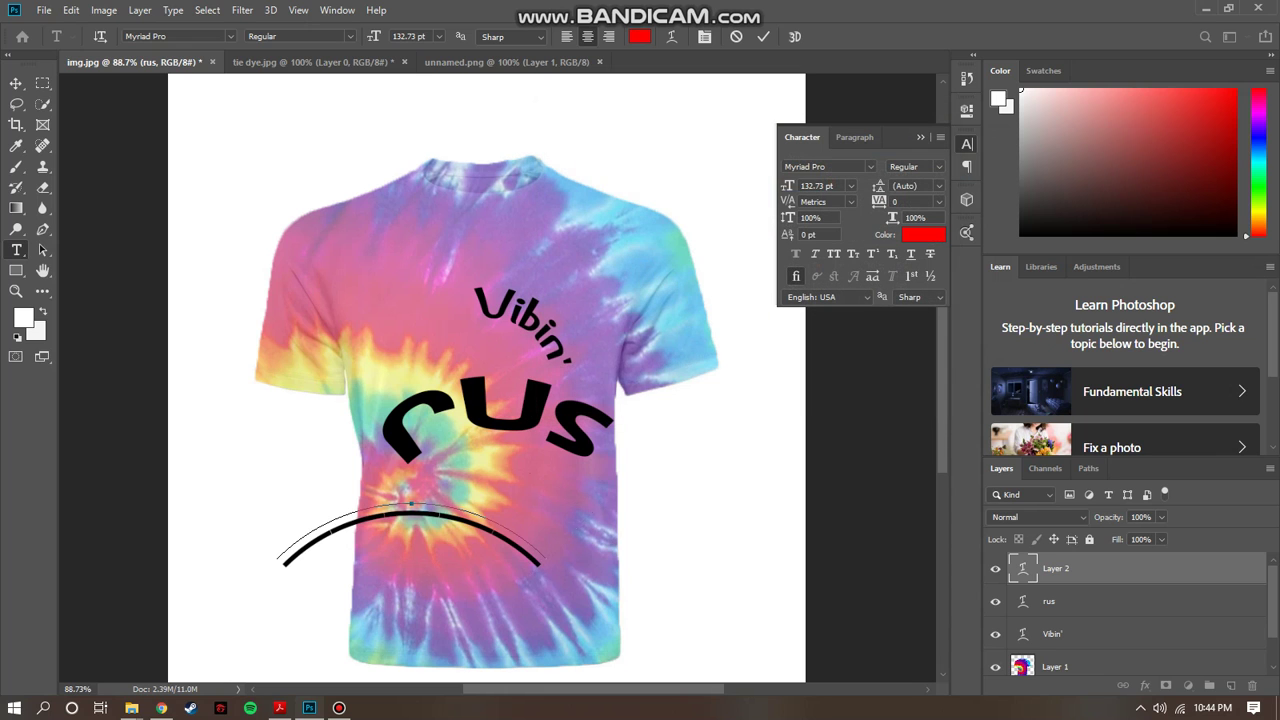
{"action": "left_click_drag", "start_coordinate": [281, 558], "coordinate": [545, 560]}
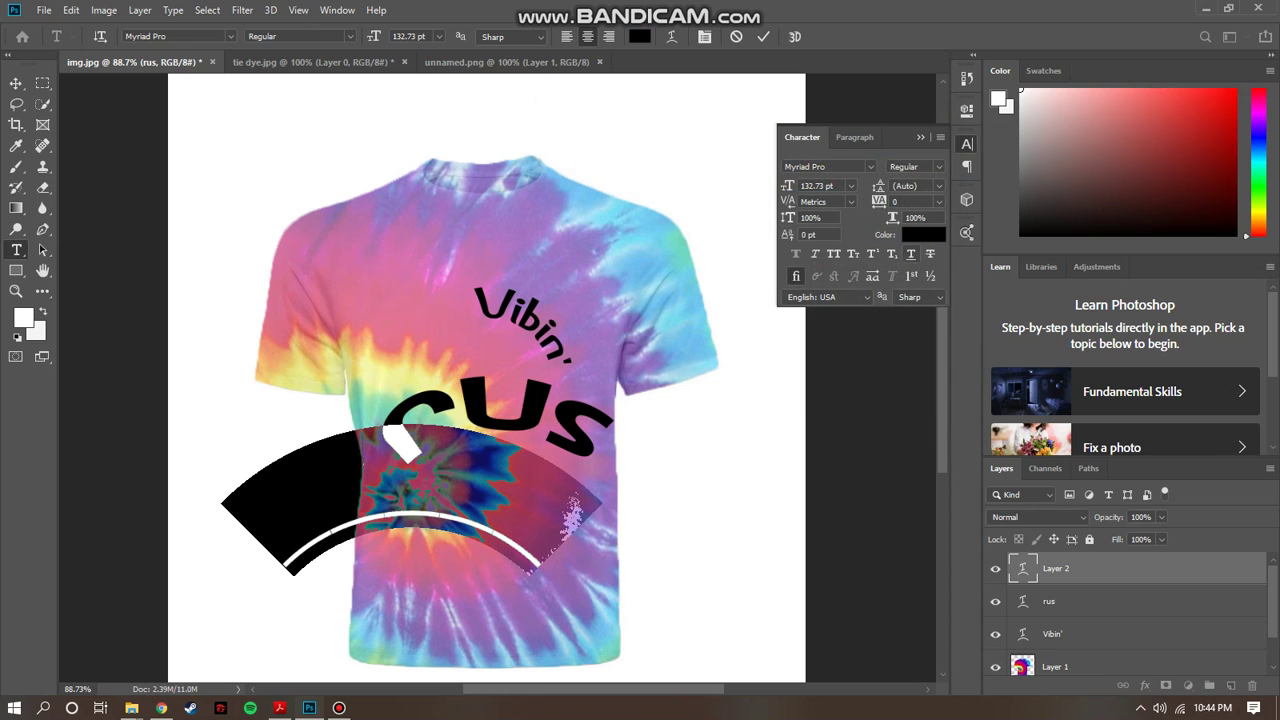
{"action": "left_click", "coordinate": [922, 234]}
{"action": "type", "text": "ff0000"}
{"action": "key", "text": "Return"}
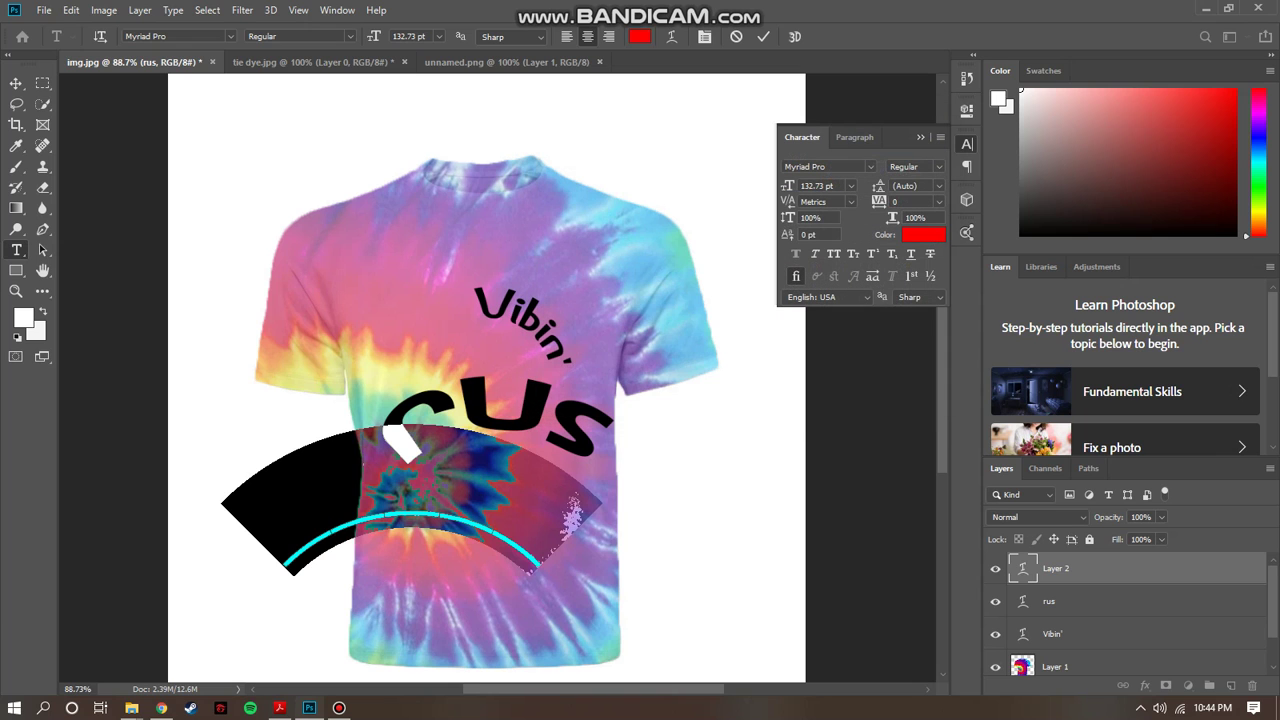
{"action": "left_click", "coordinate": [763, 37]}
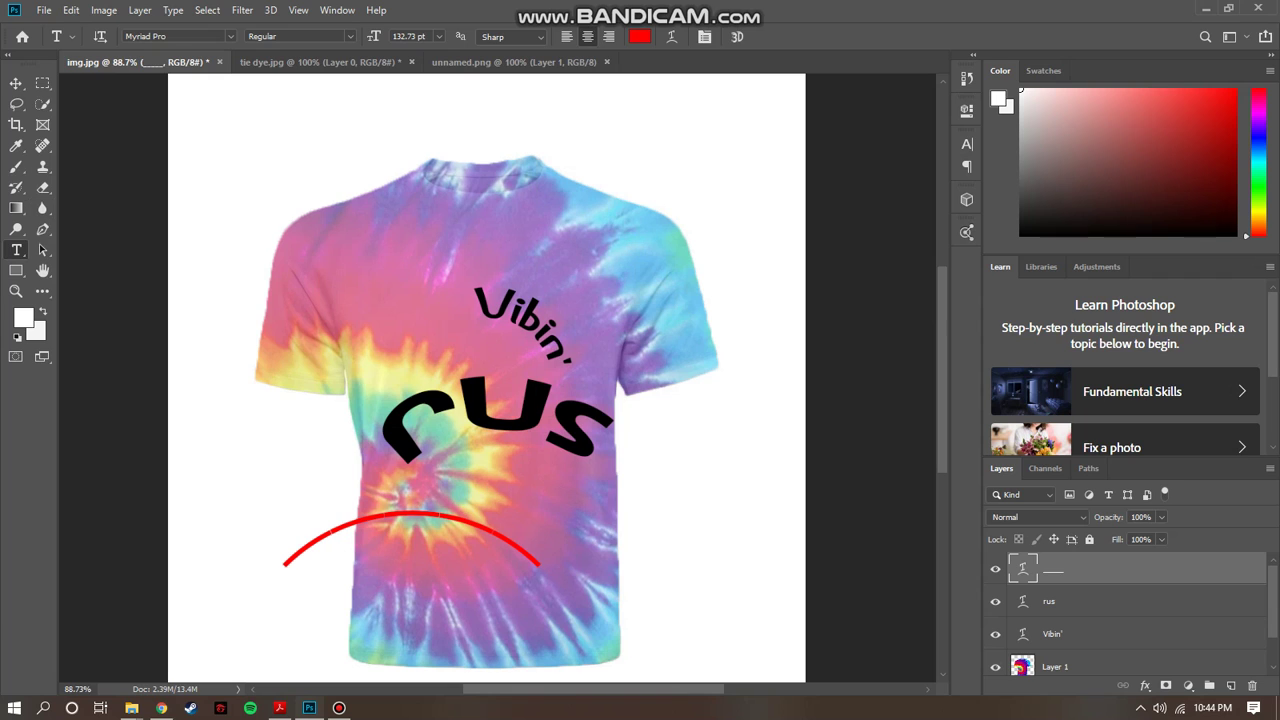
Move the red arched line across the "rus" text as a strikethrough and deselect it
{"action": "key", "text": "v"}
{"action": "left_click_drag", "start_coordinate": [364, 520], "coordinate": [450, 410]}
{"action": "left_click", "coordinate": [740, 470]}
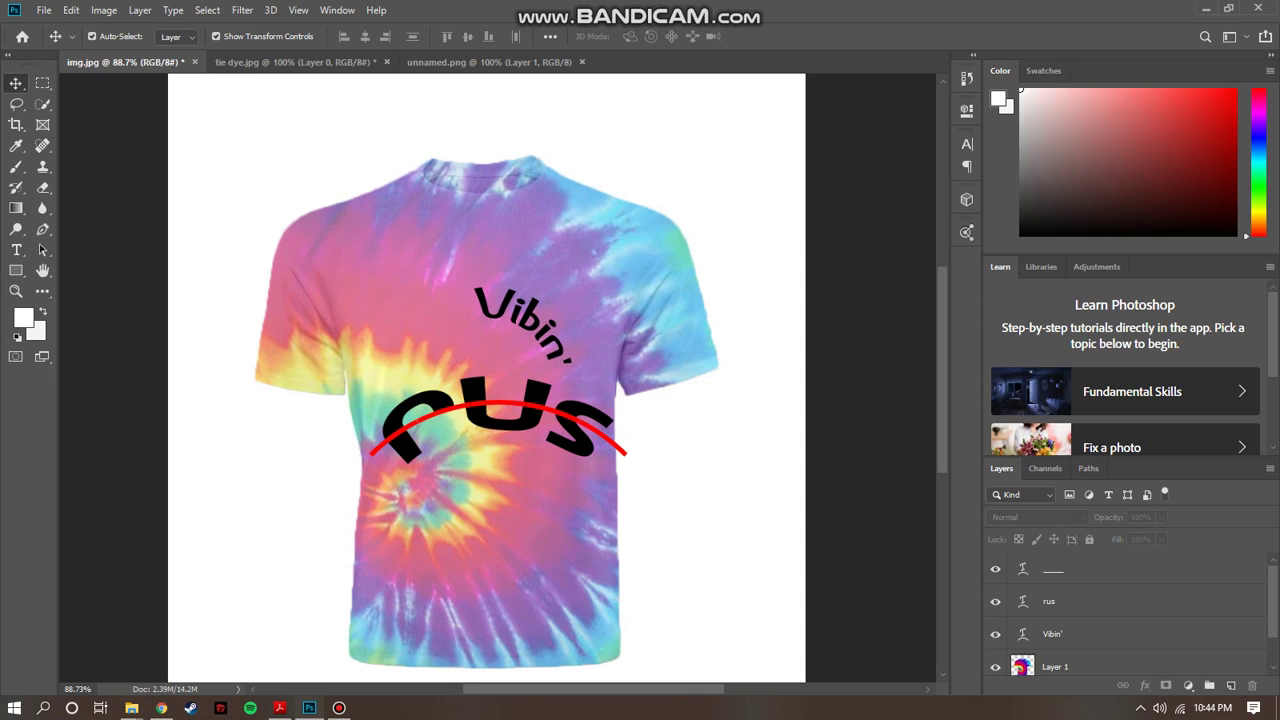
Link the "rus" text layer with the red underscore layer
{"action": "left_click", "coordinate": [1076, 602]}
{"action": "left_click", "coordinate": [1076, 572], "text": "ctrl"}
{"action": "right_click", "coordinate": [1076, 572]}
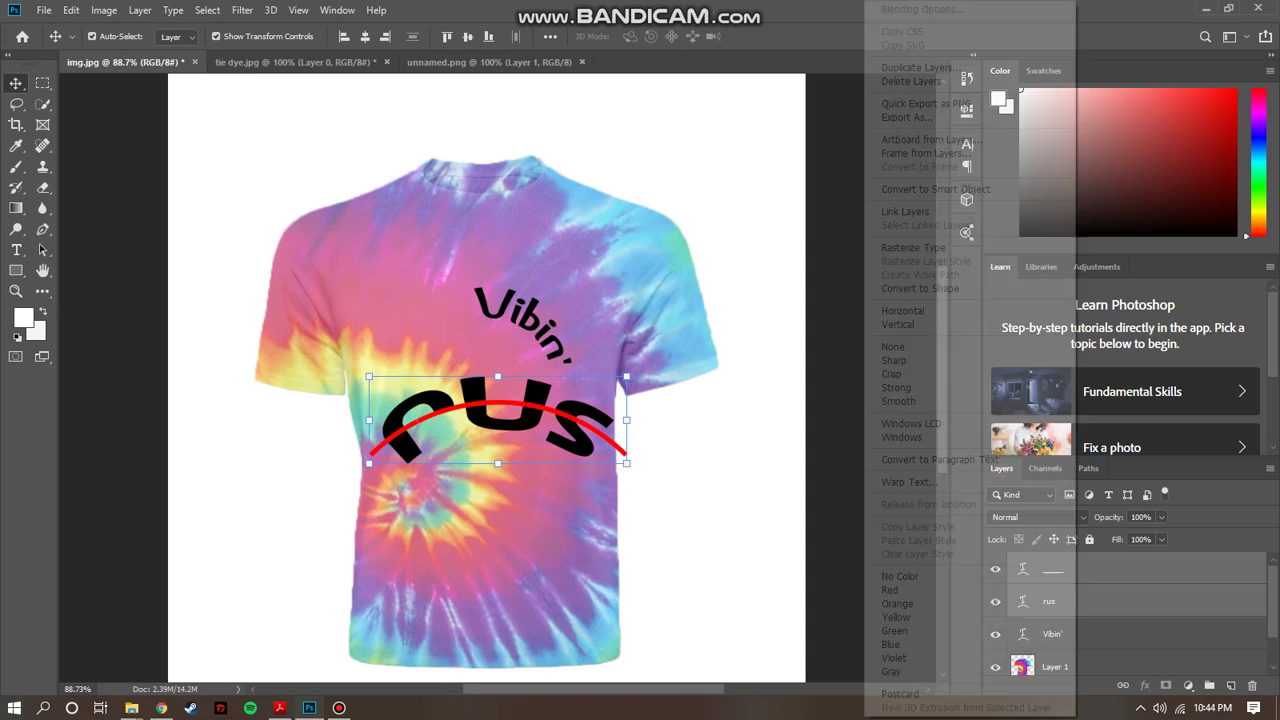
{"action": "left_click", "coordinate": [905, 211]}
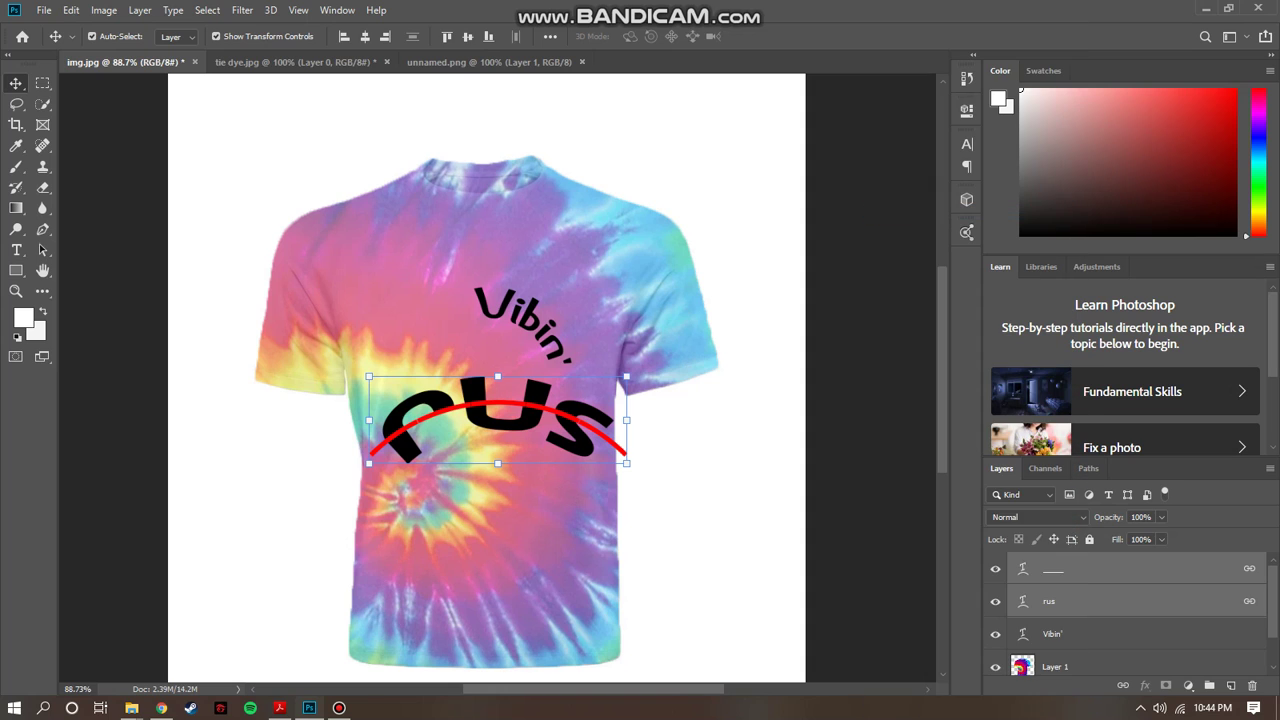
Scale the linked "rus" and red line to about 34%, rotate them about 32°, and place them just under "Vibin'"
{"action": "left_click", "coordinate": [1022, 568]}
{"action": "left_click_drag", "start_coordinate": [646, 438], "coordinate": [449, 384]}
{"action": "scroll", "coordinate": [659, 472], "scroll_direction": "up", "scroll_amount": 5}
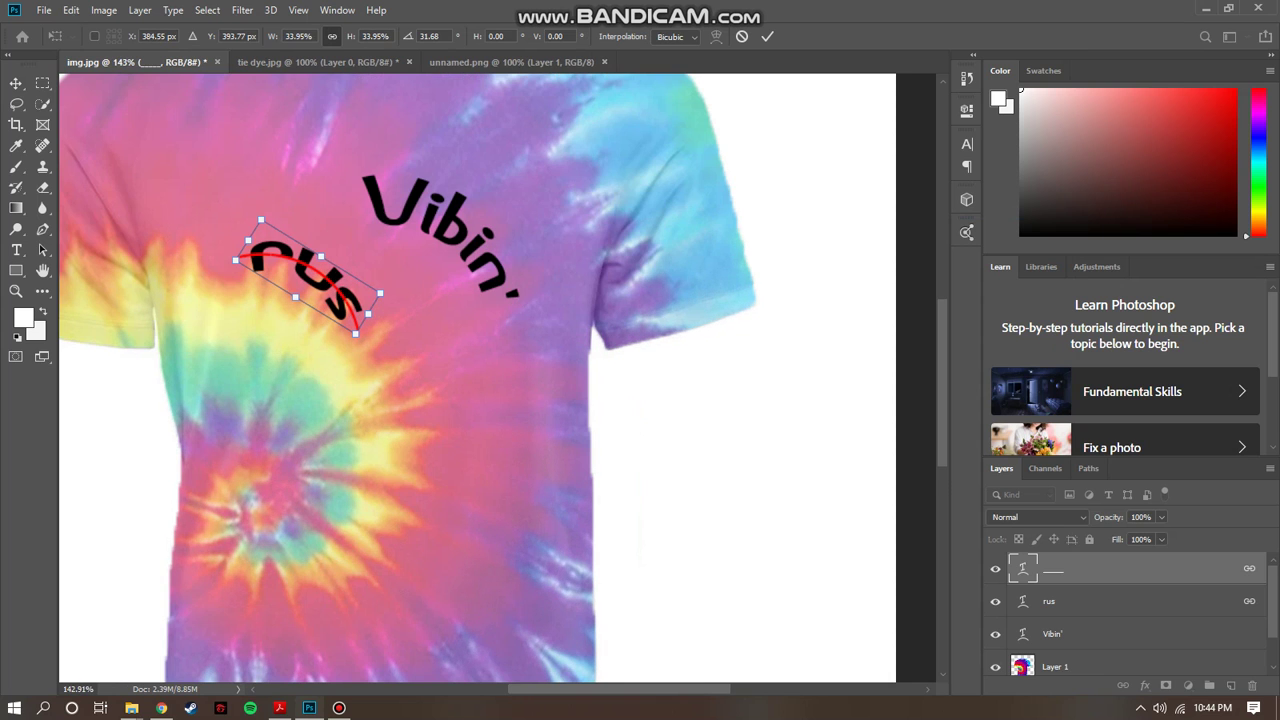
{"action": "left_click_drag", "start_coordinate": [327, 284], "coordinate": [454, 291]}
{"action": "scroll", "coordinate": [490, 404], "scroll_direction": "up", "scroll_amount": 2}
{"action": "scroll", "coordinate": [490, 404], "scroll_direction": "left", "scroll_amount": 3}
{"action": "scroll", "coordinate": [490, 404], "scroll_direction": "right", "scroll_amount": 1}
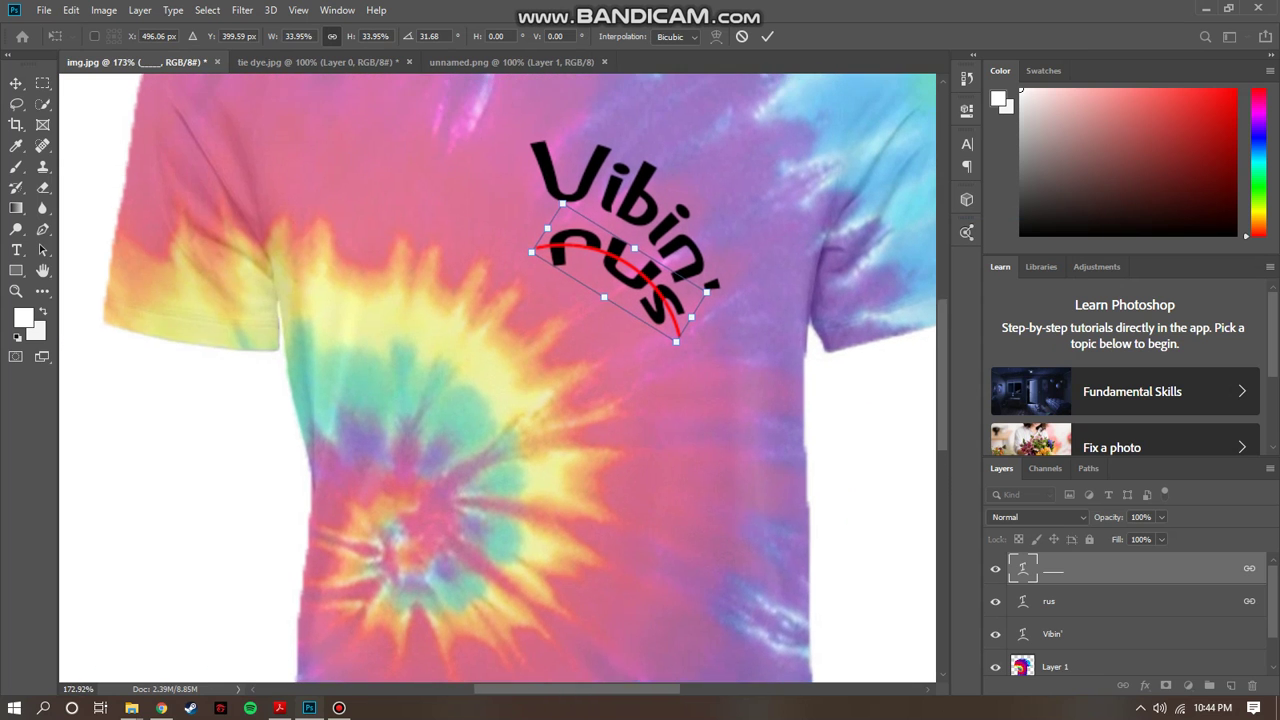
Shrink the struck-through "rus" to about 17%, rotate it to about 44°, and tuck it into the curve beneath "Vibin'"
{"action": "scroll", "coordinate": [490, 404], "scroll_direction": "up", "scroll_amount": 4}
{"action": "left_click_drag", "start_coordinate": [633, 350], "coordinate": [613, 350]}
{"action": "left_click_drag", "start_coordinate": [656, 405], "coordinate": [609, 406]}
{"action": "left_click_drag", "start_coordinate": [581, 313], "coordinate": [648, 294]}
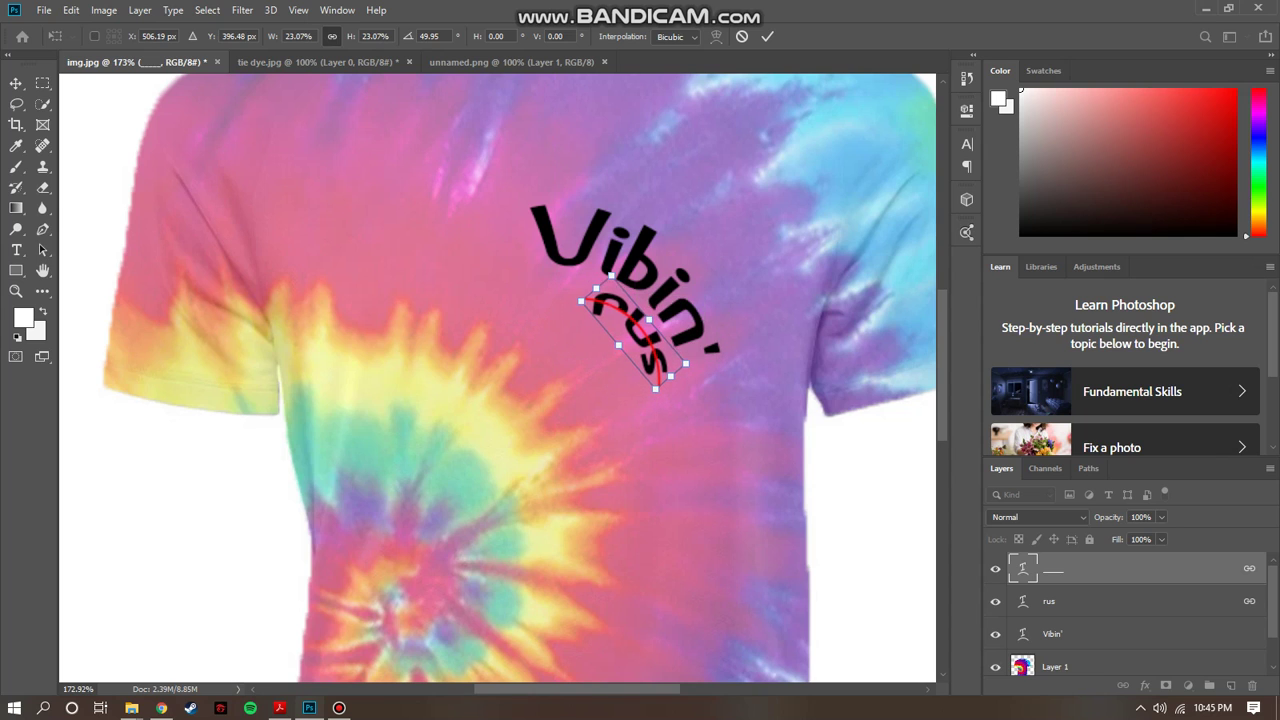
{"action": "left_click_drag", "start_coordinate": [656, 389], "coordinate": [671, 345]}
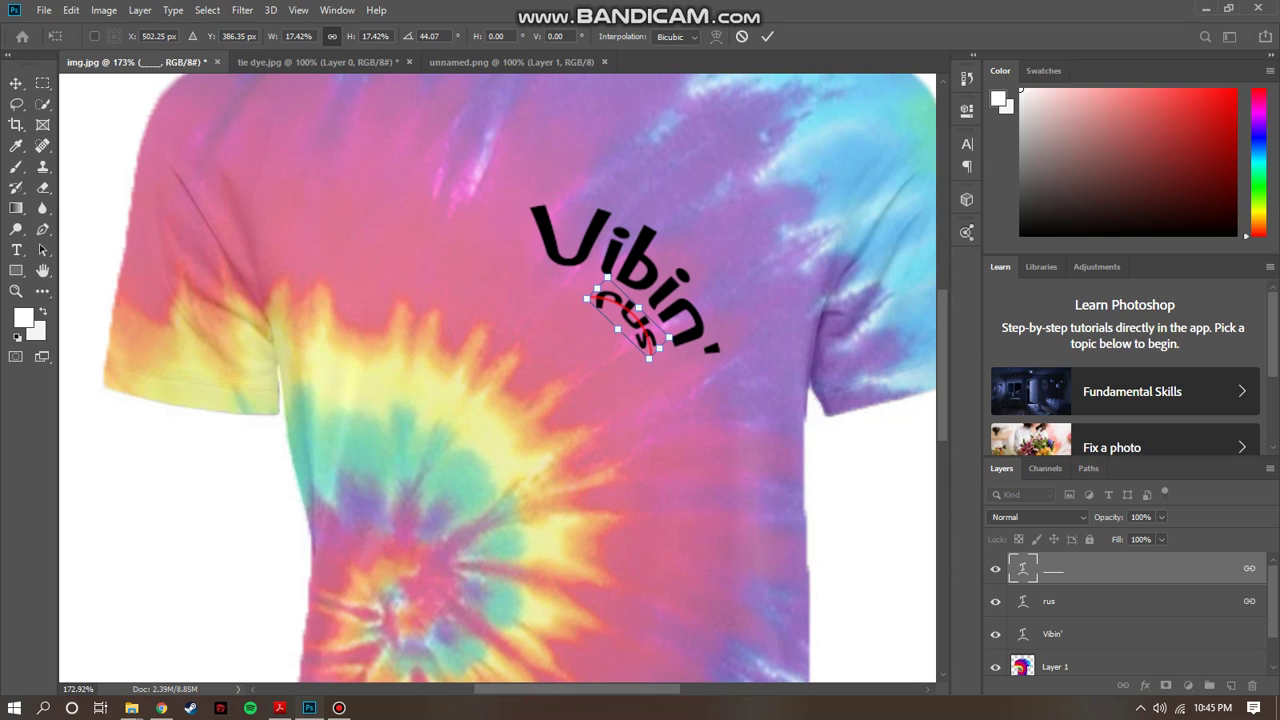
{"action": "key", "text": "Return"}
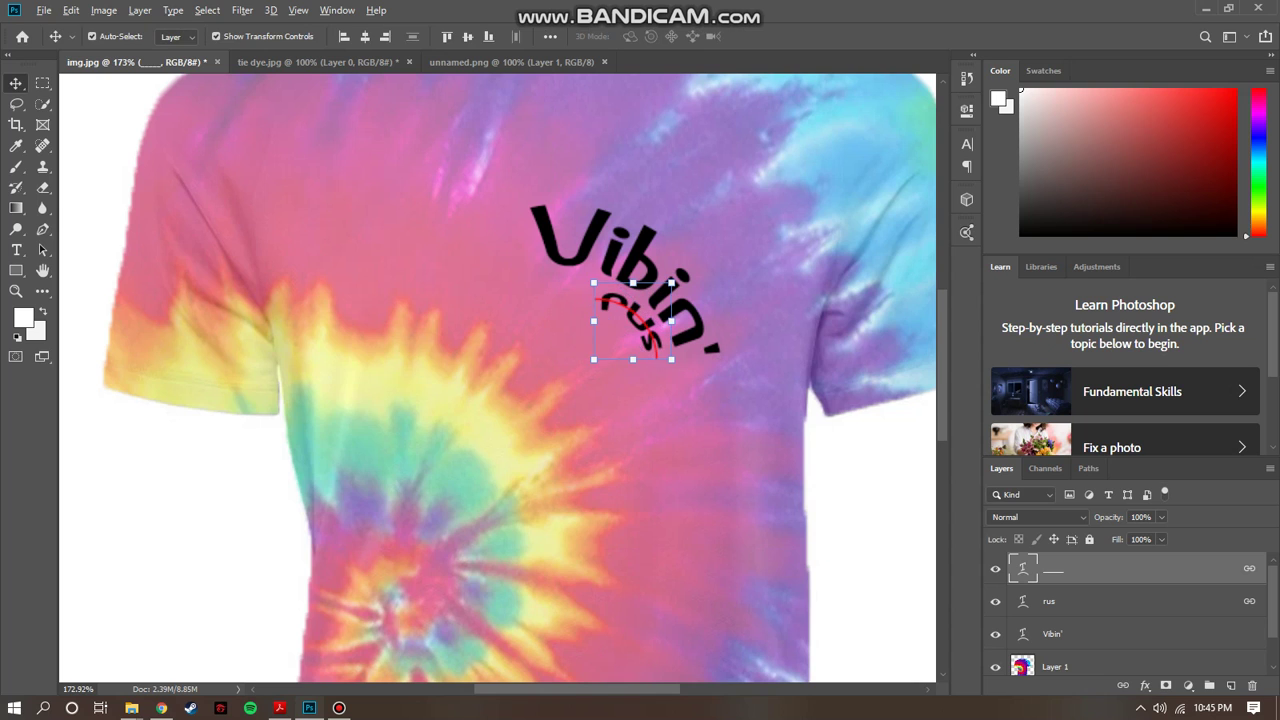
{"action": "scroll", "coordinate": [880, 507], "scroll_direction": "down", "scroll_amount": 3}
{"action": "scroll", "coordinate": [880, 507], "scroll_direction": "down", "scroll_amount": 1}
{"action": "left_click", "coordinate": [880, 507]}
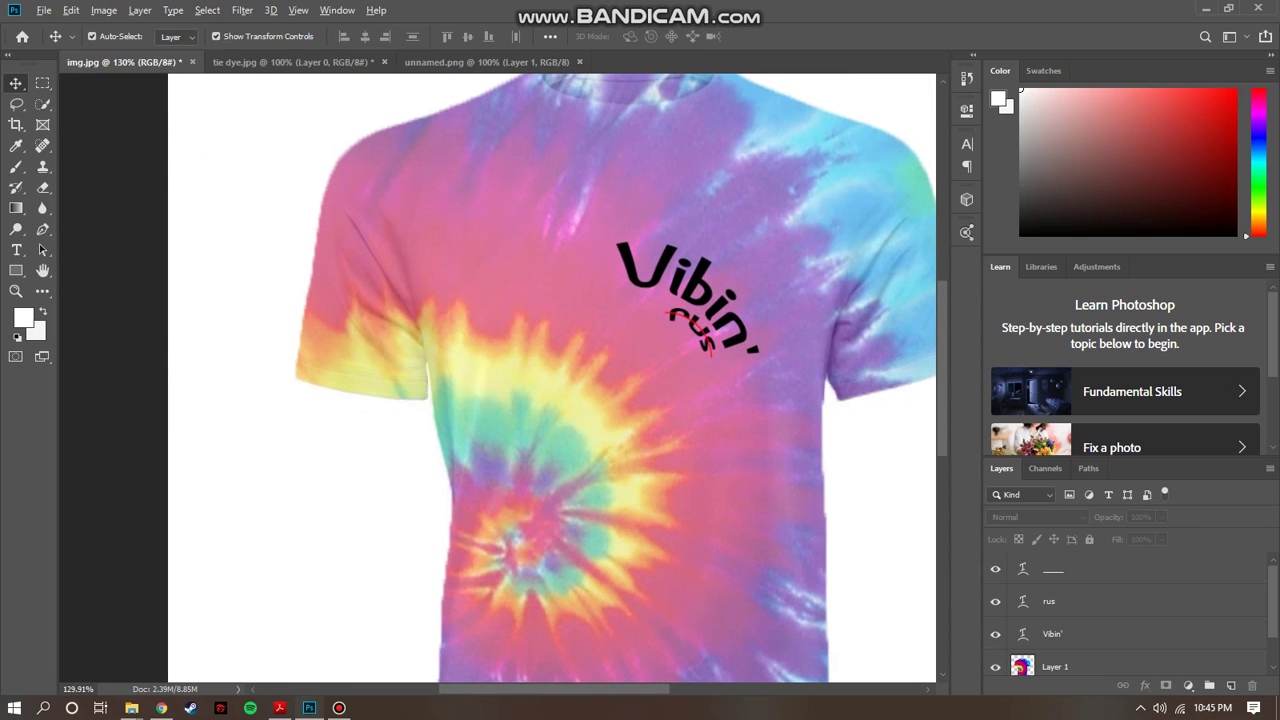
Nudge the struck-through "rus" slightly right and up so it sits closer beneath "Vibin'"
{"action": "key", "text": "ctrl+minus"}
{"action": "key", "text": "alt+period"}
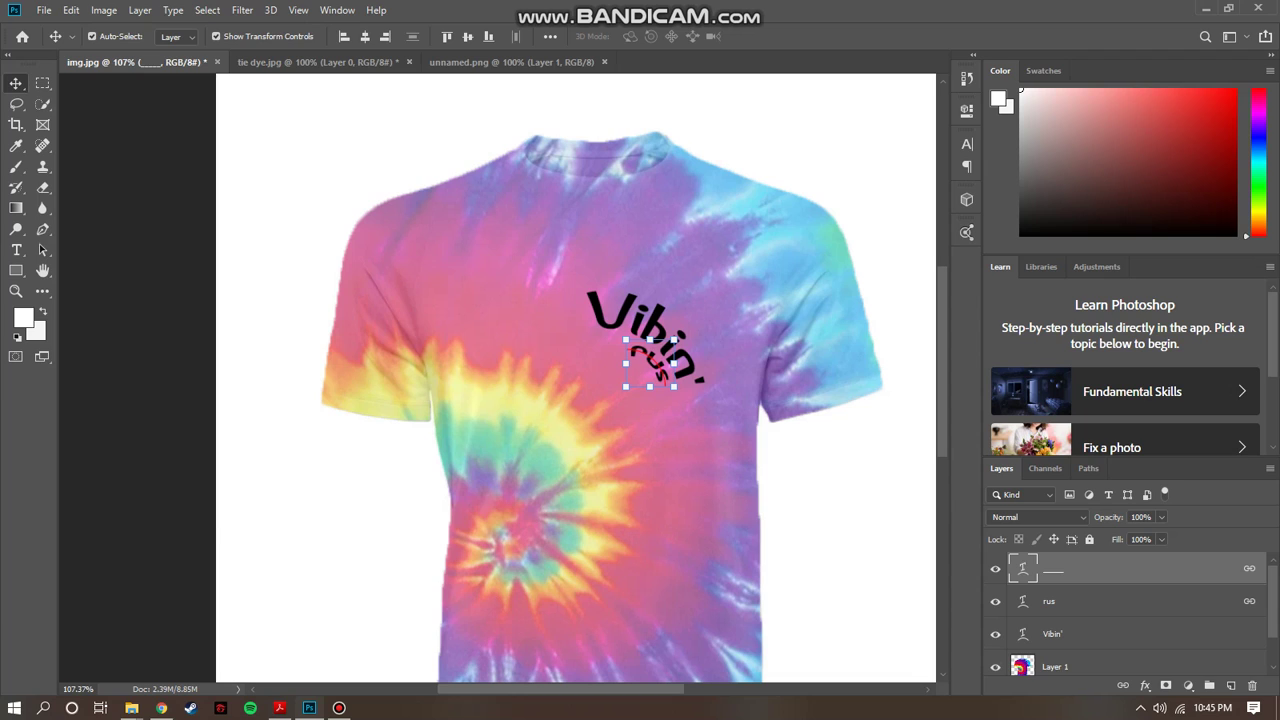
{"action": "key", "text": "Right"}
{"action": "key", "text": "Right"}
{"action": "key", "text": "Right"}
{"action": "key", "text": "Up"}
{"action": "key", "text": "Up"}
{"action": "key", "text": "Right"}
{"action": "key", "text": "Right"}
{"action": "key", "text": "Right"}
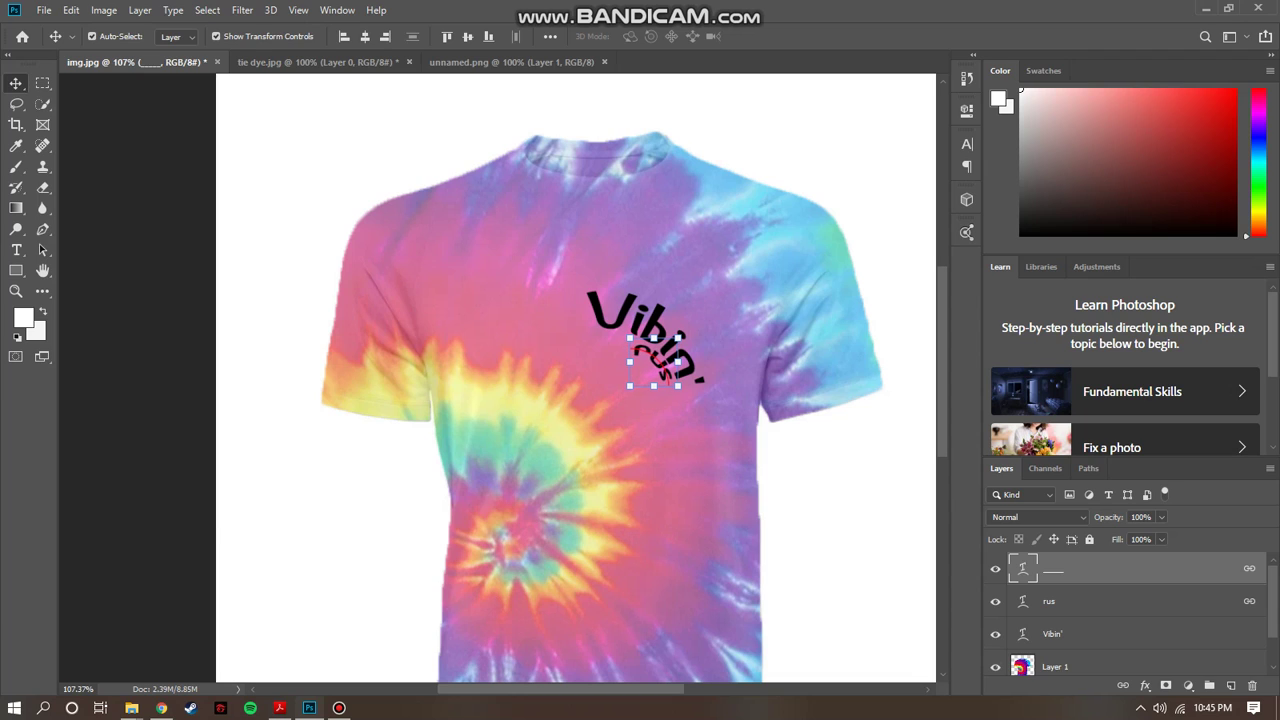
{"action": "key", "text": "Left"}
{"action": "key", "text": "Down"}
{"action": "key", "text": "Left"}
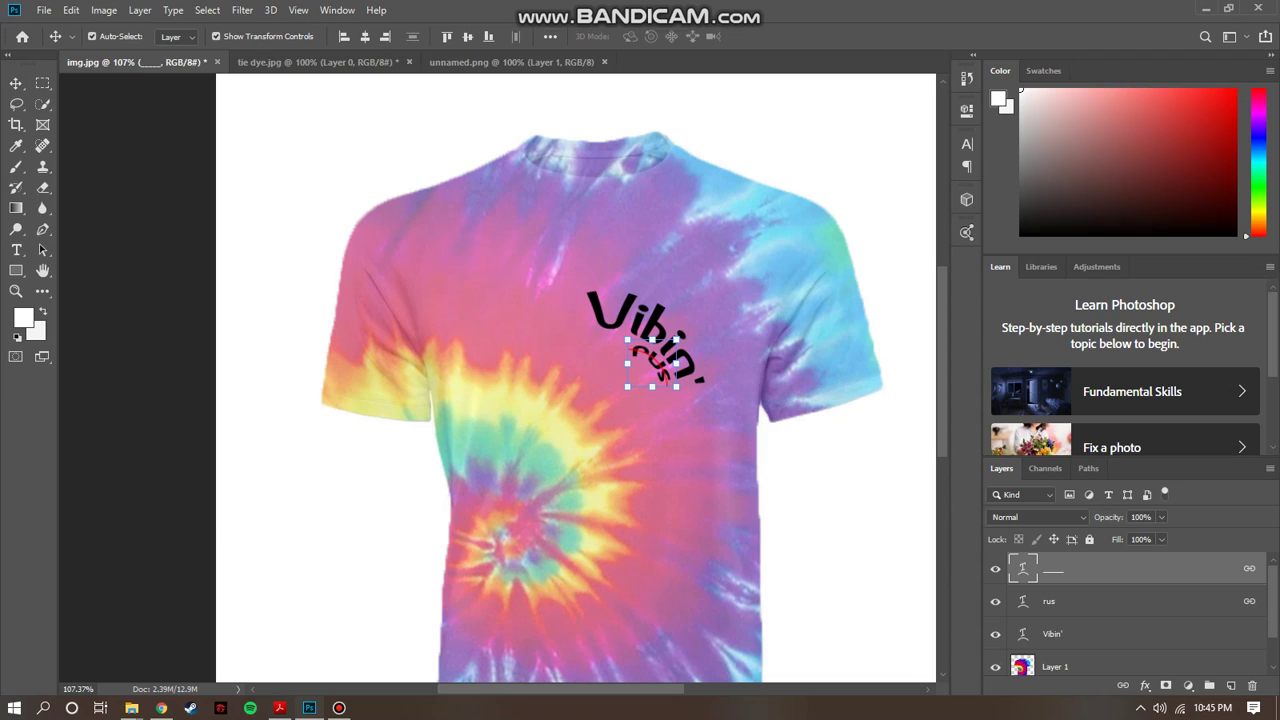
Rotate the struck-through "rus" about 5° further clockwise to follow the "Vibin'" curve, and deselect it
{"action": "key", "text": "ctrl+t"}
{"action": "left_click_drag", "start_coordinate": [694, 372], "coordinate": [699, 385]}
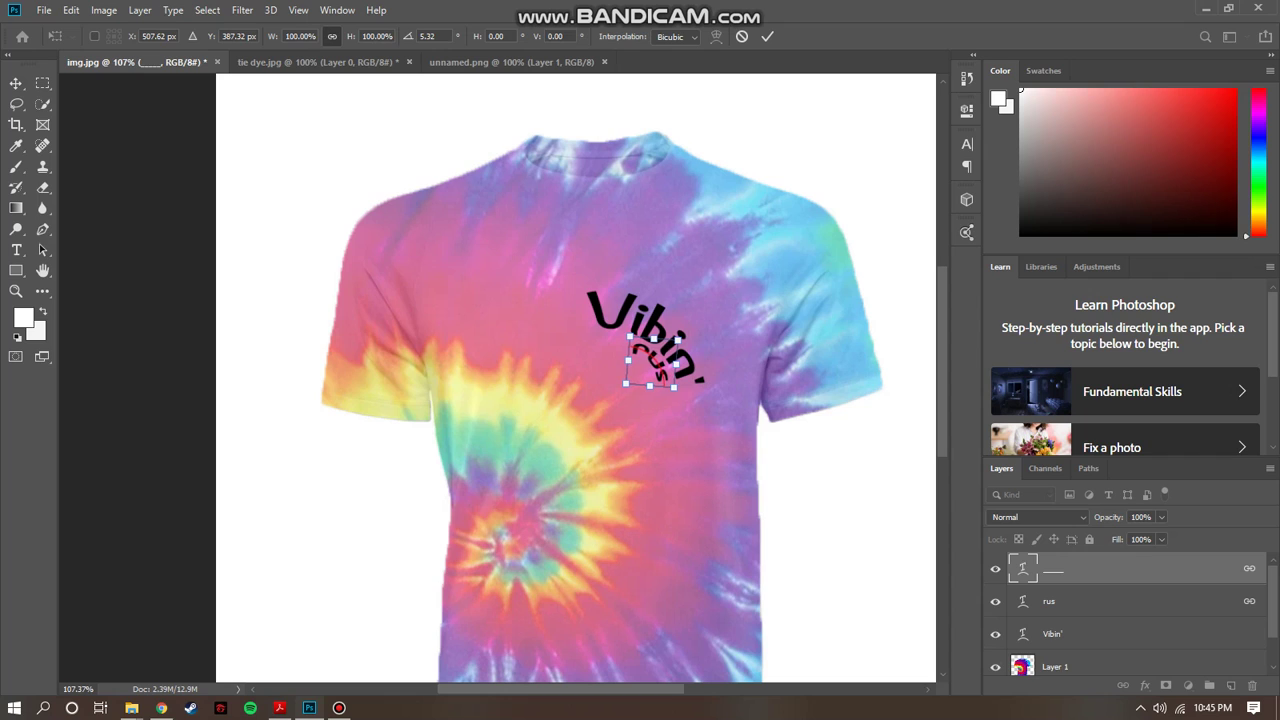
{"action": "key", "text": "Return"}
{"action": "left_click", "coordinate": [838, 500]}
Link the "Vibin'", "rus" and red line layers and shift them together slightly right and up on the chest
{"action": "left_click", "coordinate": [652, 326]}
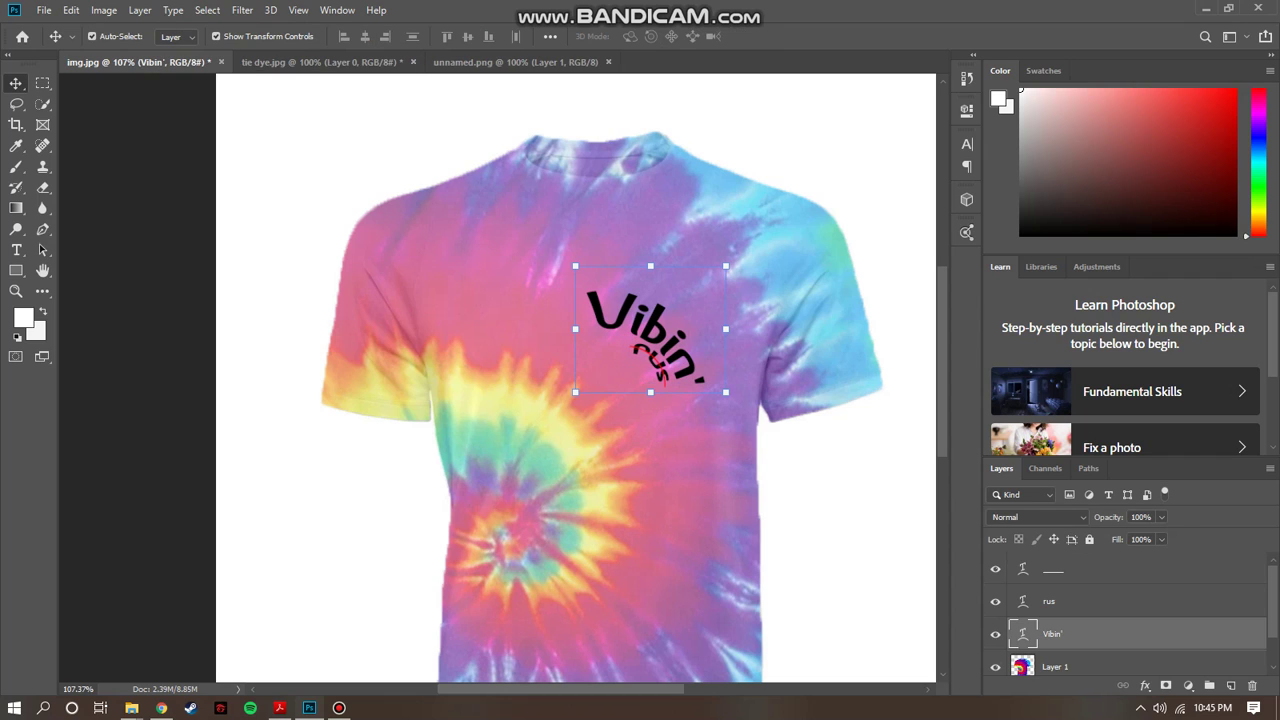
{"action": "key", "text": "ctrl+d"}
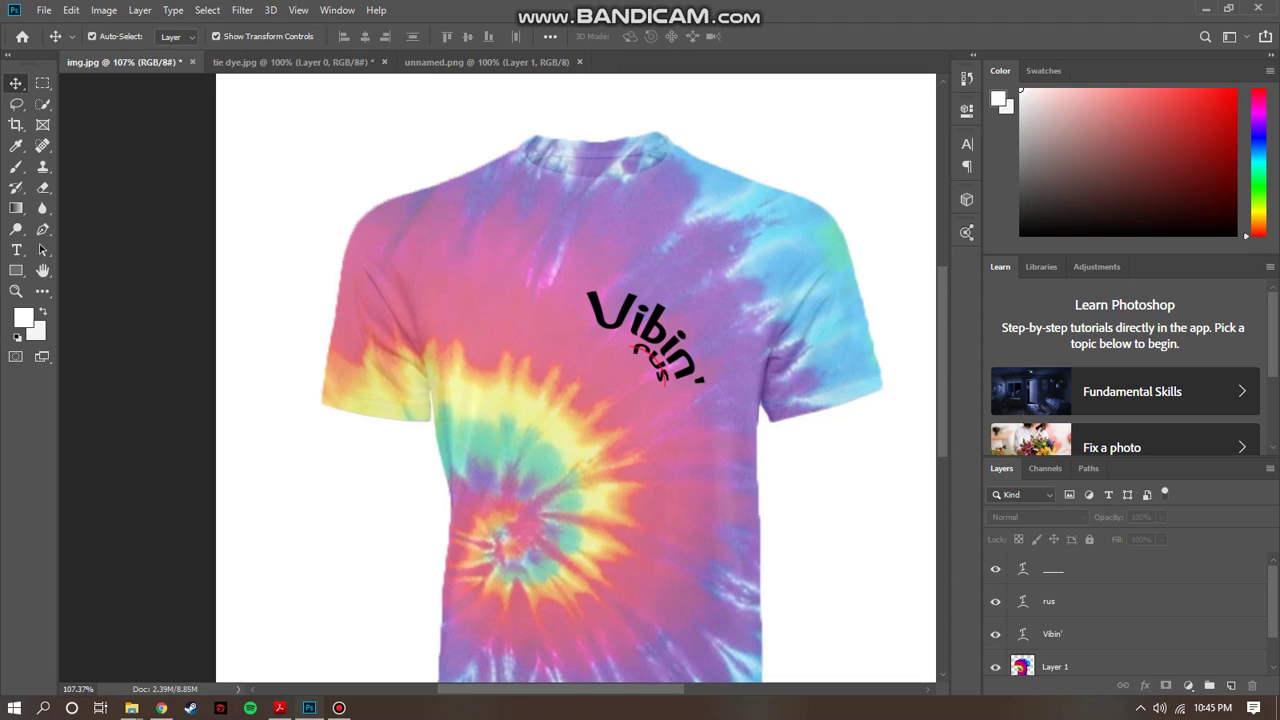
{"action": "key", "text": "alt+]"}
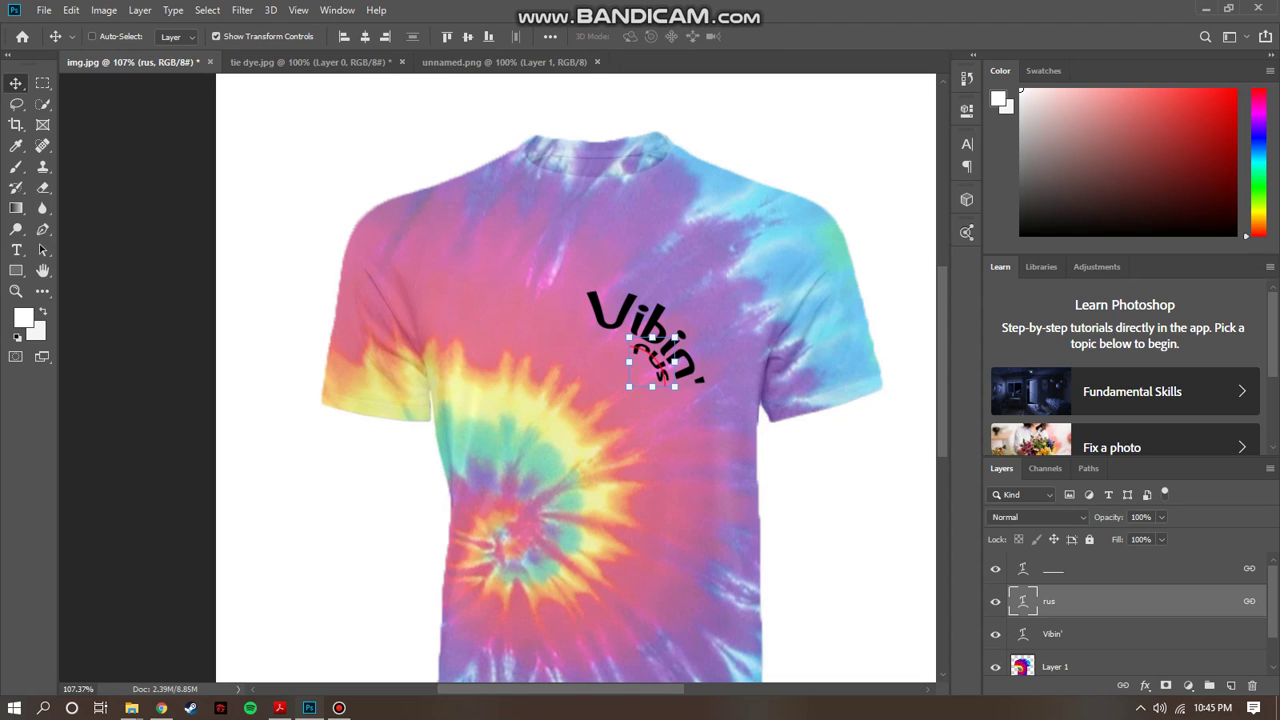
{"action": "left_click", "coordinate": [1090, 634], "text": "ctrl"}
{"action": "left_click", "coordinate": [1090, 569], "text": "ctrl"}
{"action": "right_click", "coordinate": [1090, 569]}
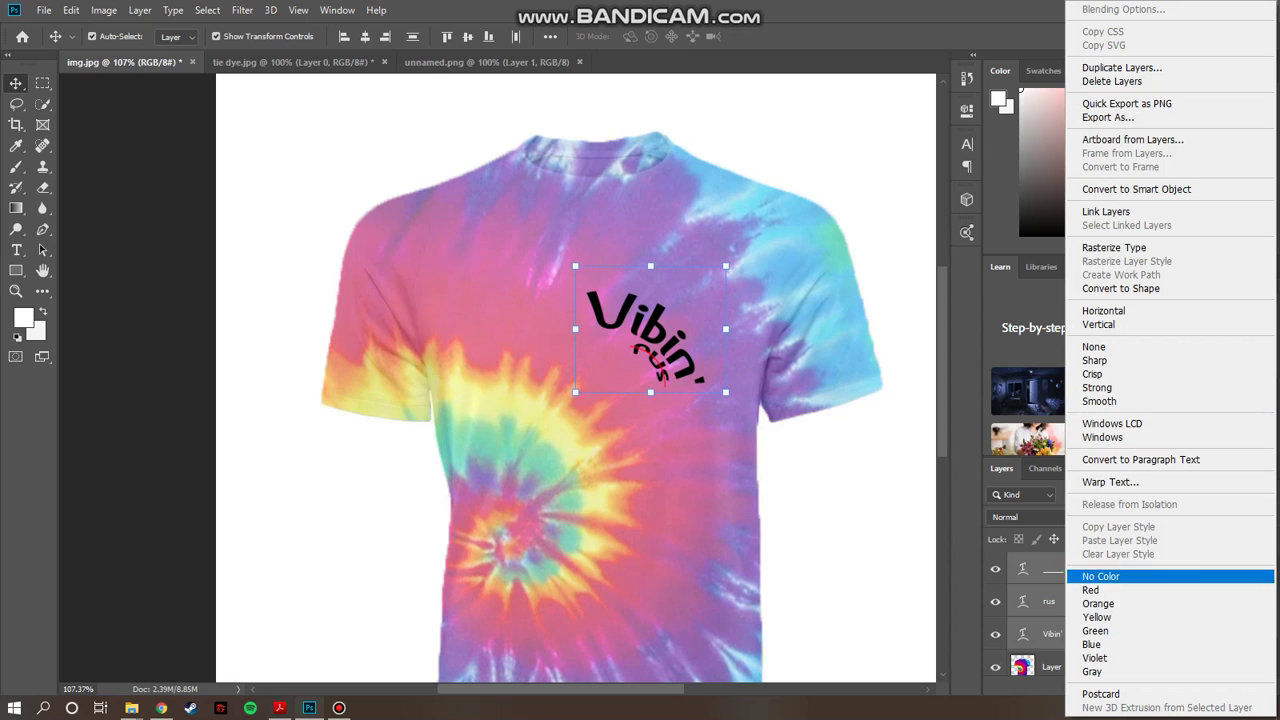
{"action": "left_click", "coordinate": [1106, 211]}
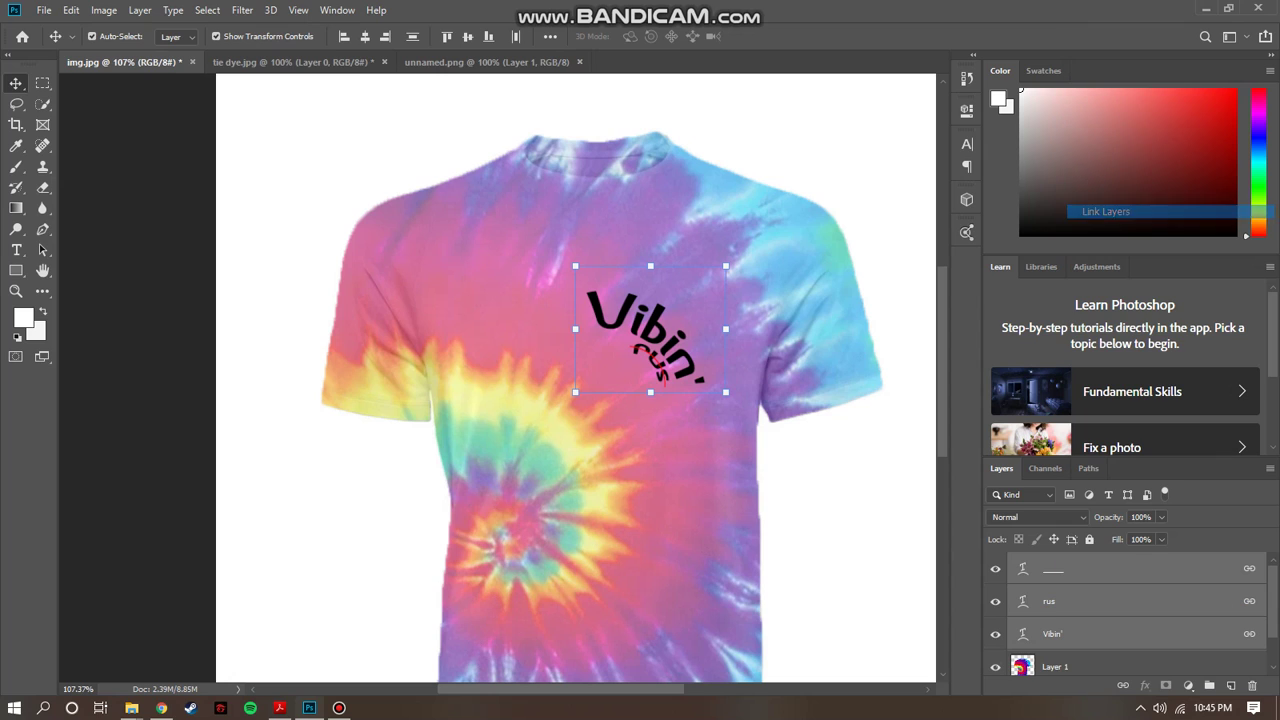
{"action": "left_click_drag", "start_coordinate": [640, 278], "coordinate": [655, 284]}
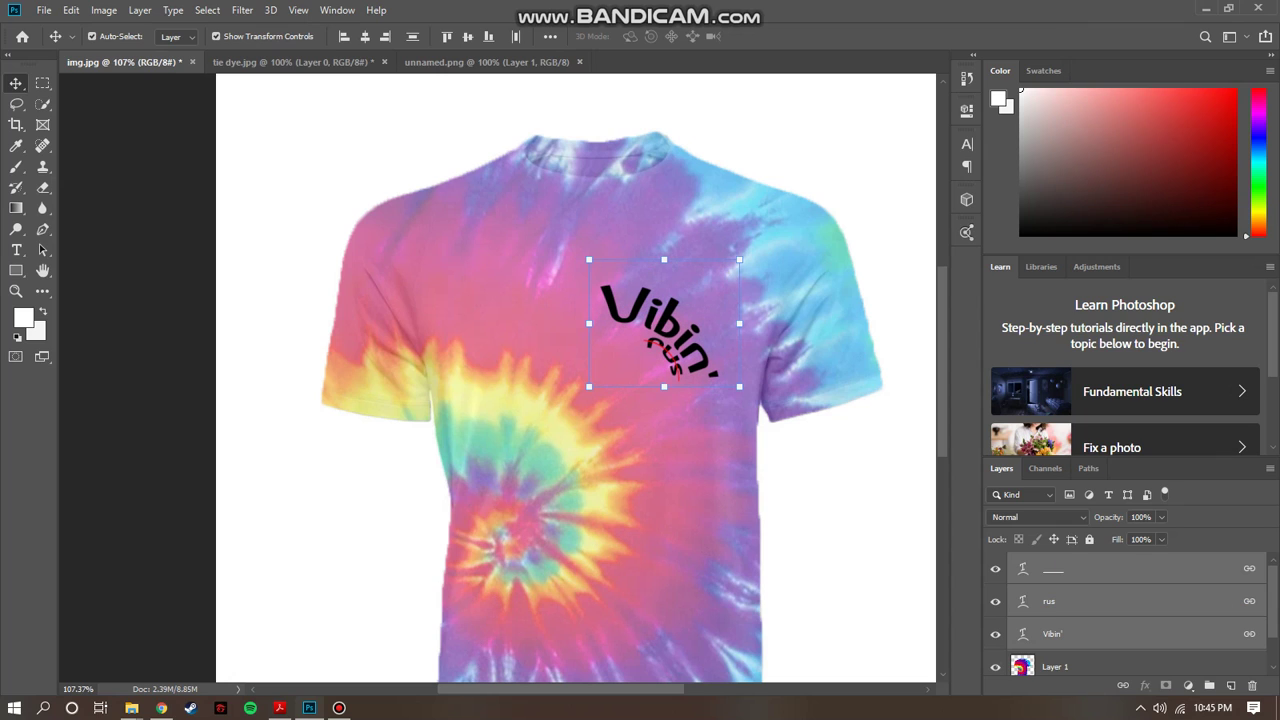
Paste the yellow crown from unnamed.png as a new layer over the tie-dye shirt in img.jpg
{"action": "key", "text": "ctrl+shift+Tab"}
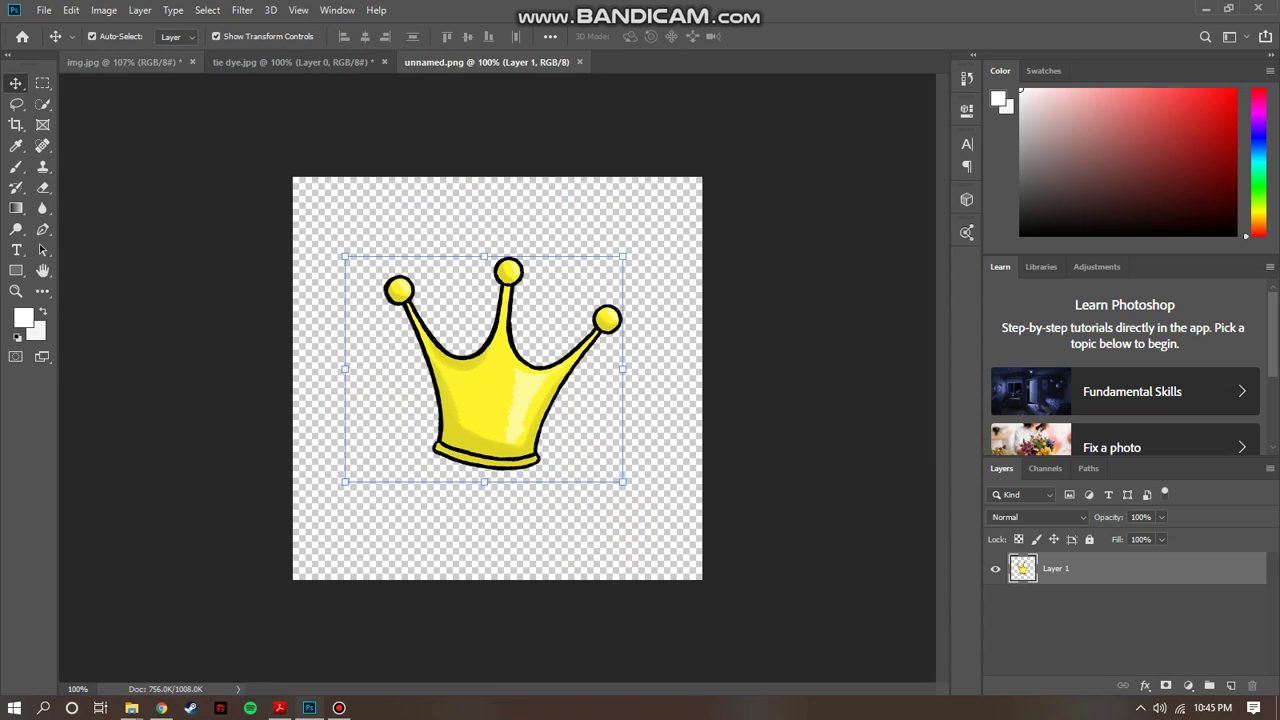
{"action": "key", "text": "ctrl+Tab"}
{"action": "key", "text": "ctrl+v"}
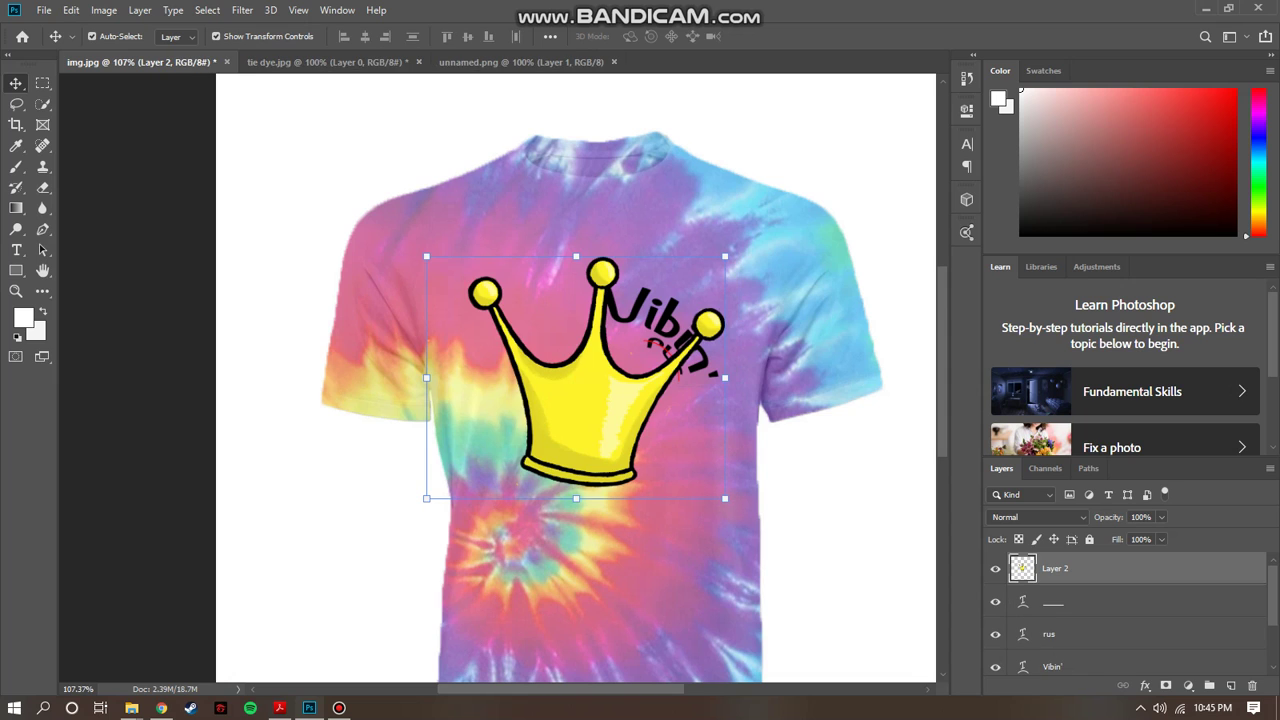
Shrink the crown to about 18%, rotate it about 20° counter-clockwise, and place it above the "V" of "Vibin'"
{"action": "left_click_drag", "start_coordinate": [725, 498], "coordinate": [618, 382]}
{"action": "left_click_drag", "start_coordinate": [513, 300], "coordinate": [600, 240]}
{"action": "left_click_drag", "start_coordinate": [687, 303], "coordinate": [589, 262]}
{"action": "left_click_drag", "start_coordinate": [653, 299], "coordinate": [658, 293]}
Reduce the crown further to about 13%, set it closer above the "V" of "Vibin'", apply the transform, and deselect it
{"action": "scroll", "coordinate": [661, 295], "scroll_direction": "up", "scroll_amount": 8}
{"action": "scroll", "coordinate": [652, 272], "scroll_direction": "up", "scroll_amount": 1}
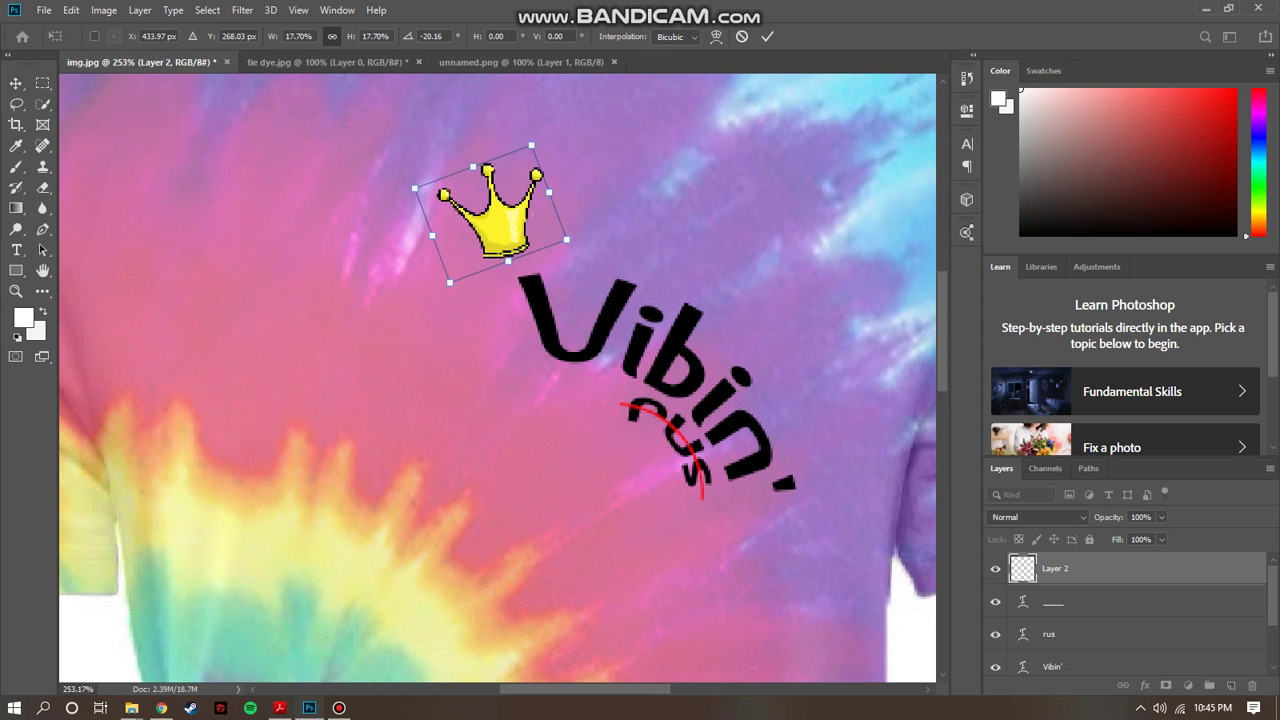
{"action": "left_click_drag", "start_coordinate": [499, 190], "coordinate": [520, 205]}
{"action": "left_click_drag", "start_coordinate": [584, 251], "coordinate": [541, 237]}
{"action": "left_click_drag", "start_coordinate": [471, 215], "coordinate": [512, 195]}
{"action": "scroll", "coordinate": [512, 195], "scroll_direction": "down", "scroll_amount": 9}
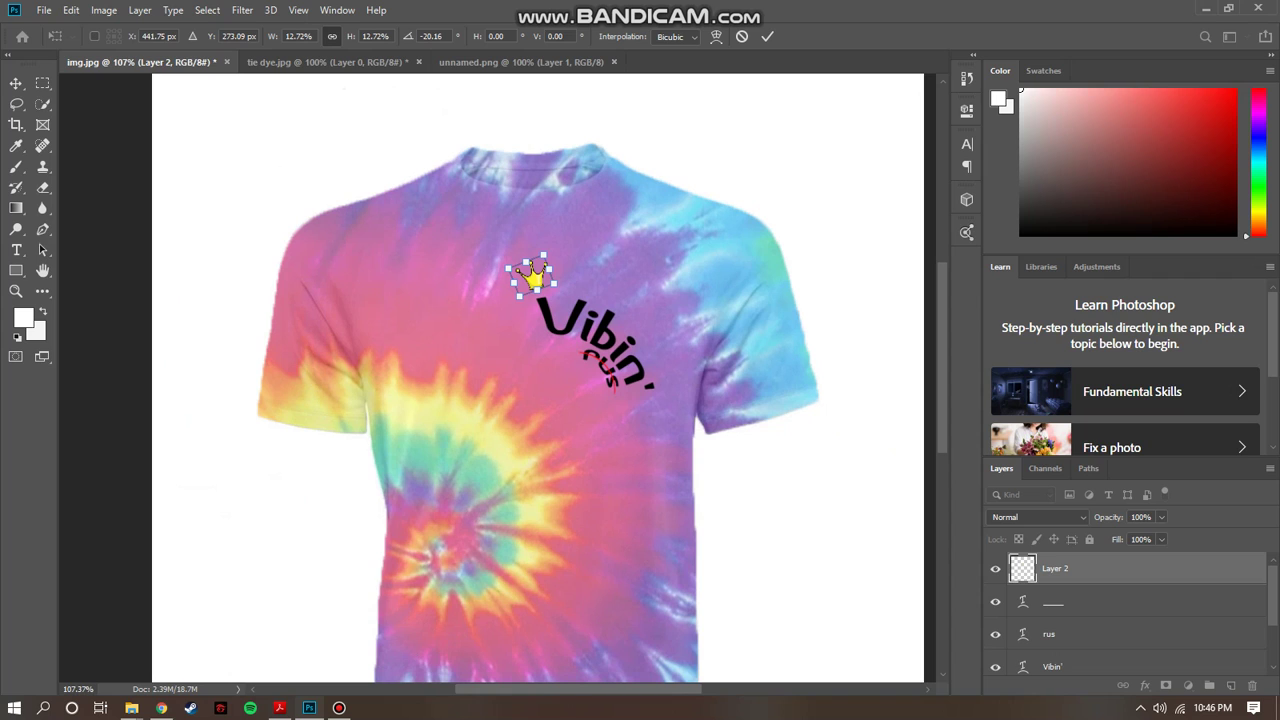
{"action": "key", "text": "Return"}
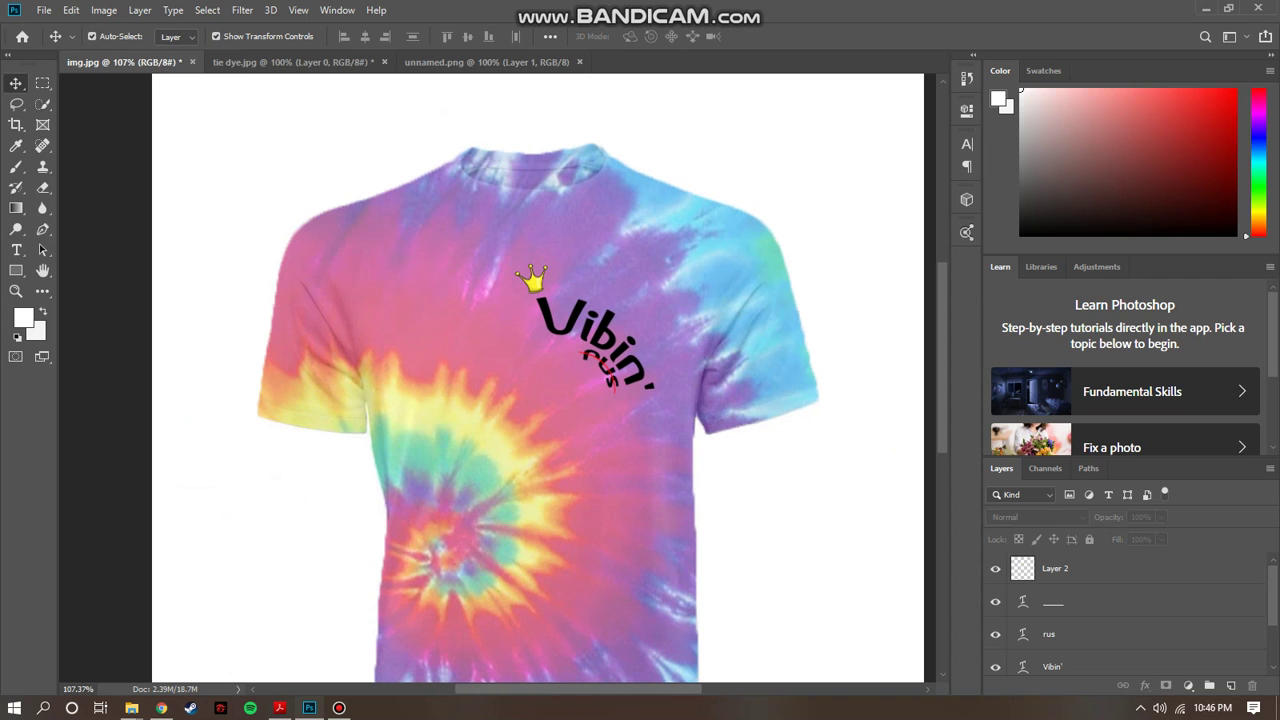
{"action": "scroll", "coordinate": [361, 529], "scroll_direction": "down", "scroll_amount": 1}
{"action": "left_click_drag", "start_coordinate": [516, 303], "coordinate": [518, 303]}
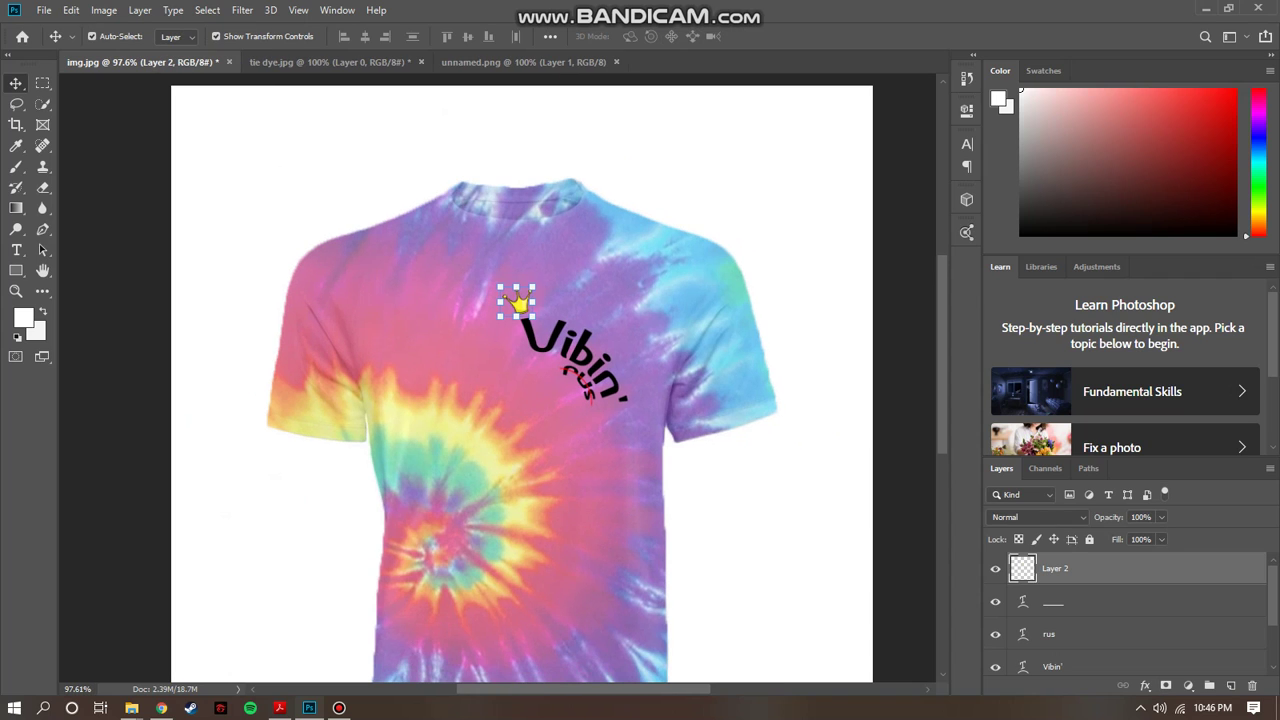
{"action": "left_click", "coordinate": [340, 525]}
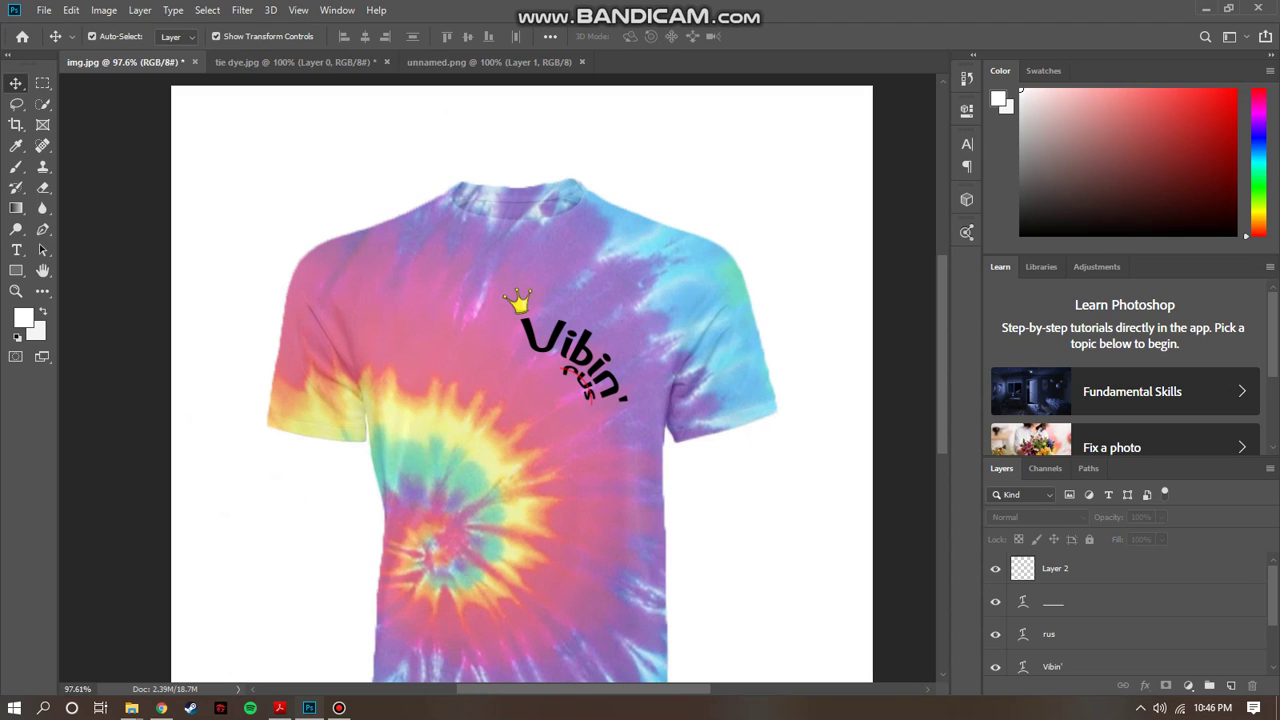
Link the crown layer with the "Vibin'", "rus" and red line layers
{"action": "left_click", "coordinate": [580, 350]}
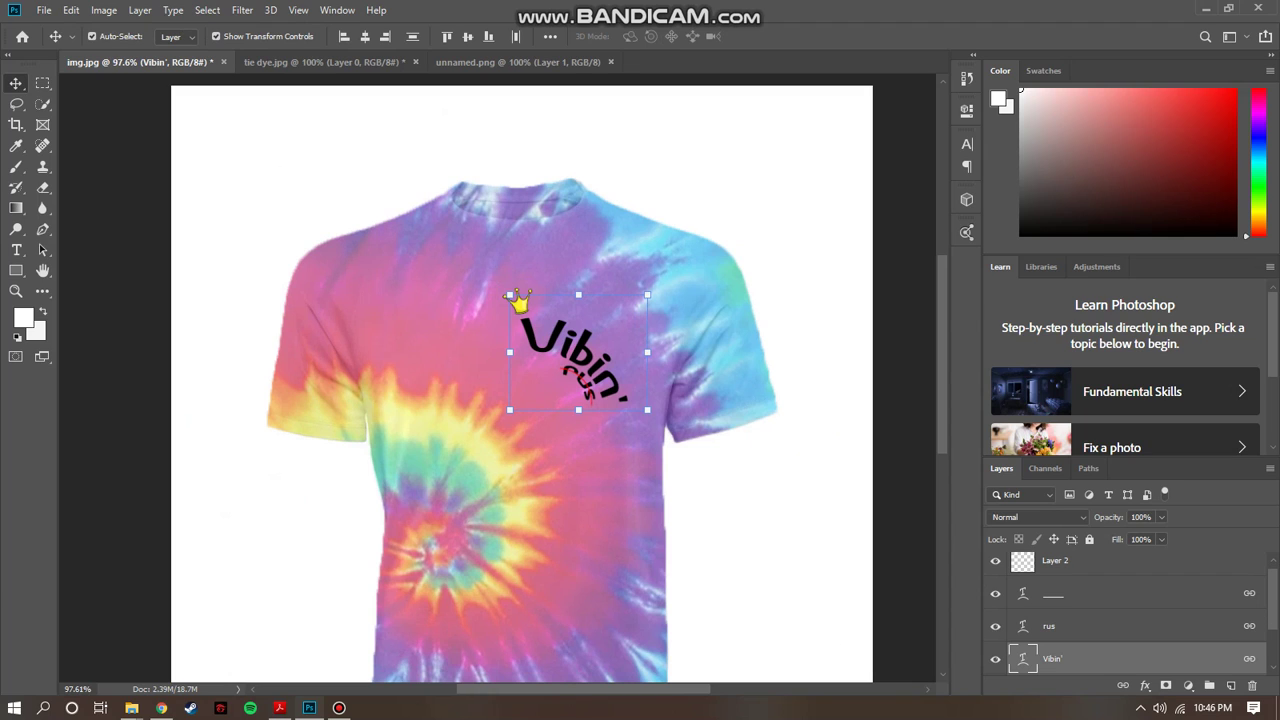
{"action": "left_click", "coordinate": [1110, 627], "text": "ctrl"}
{"action": "left_click", "coordinate": [1110, 595], "text": "ctrl"}
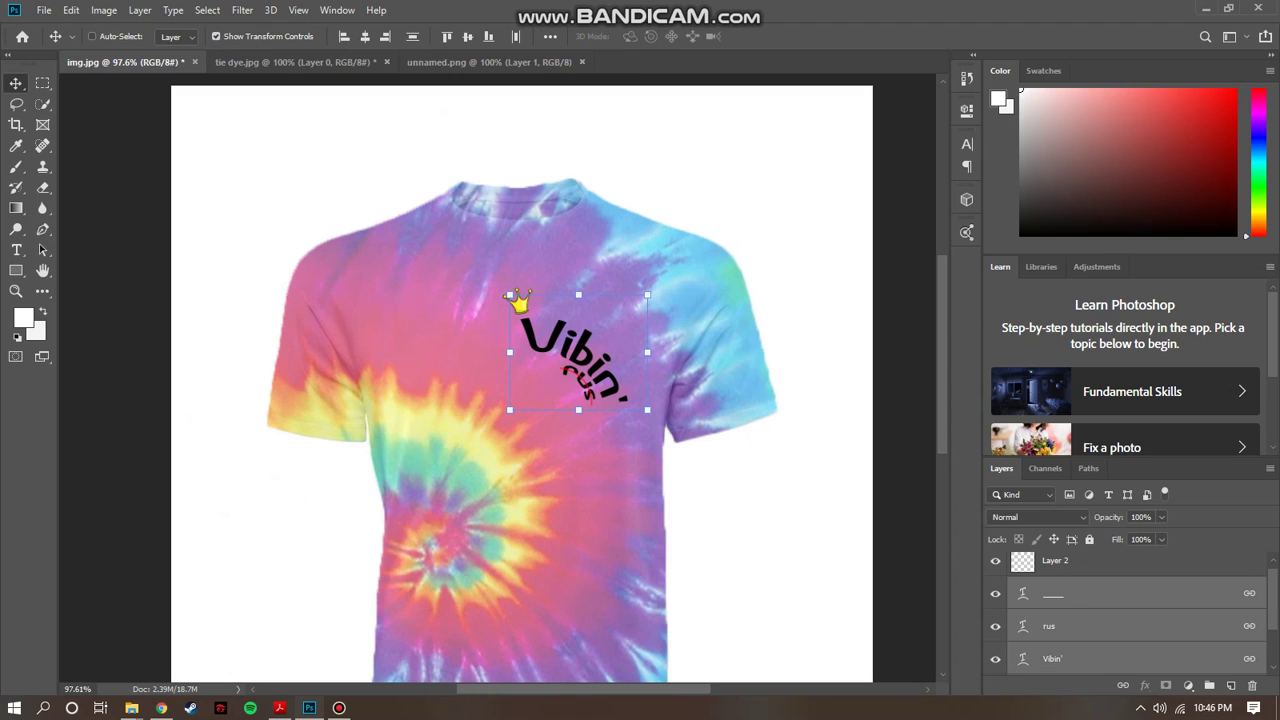
{"action": "left_click", "coordinate": [1095, 563], "text": "ctrl"}
{"action": "right_click", "coordinate": [1074, 594]}
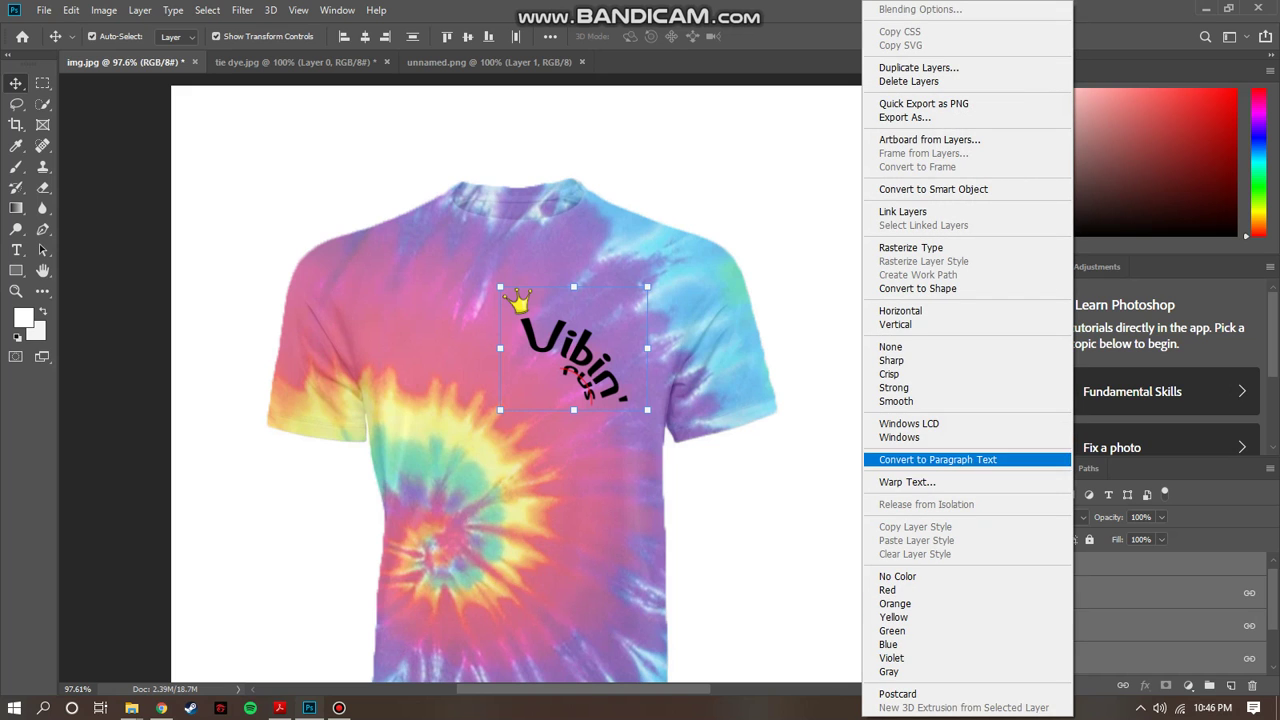
{"action": "left_click", "coordinate": [903, 211]}
Merge the linked crown, red line, "rus" and "Vibin'" layers into a single layer
{"action": "scroll", "coordinate": [1085, 602], "scroll_direction": "up", "scroll_amount": 1}
{"action": "right_click", "coordinate": [1080, 601]}
{"action": "right_click", "coordinate": [1034, 582]}
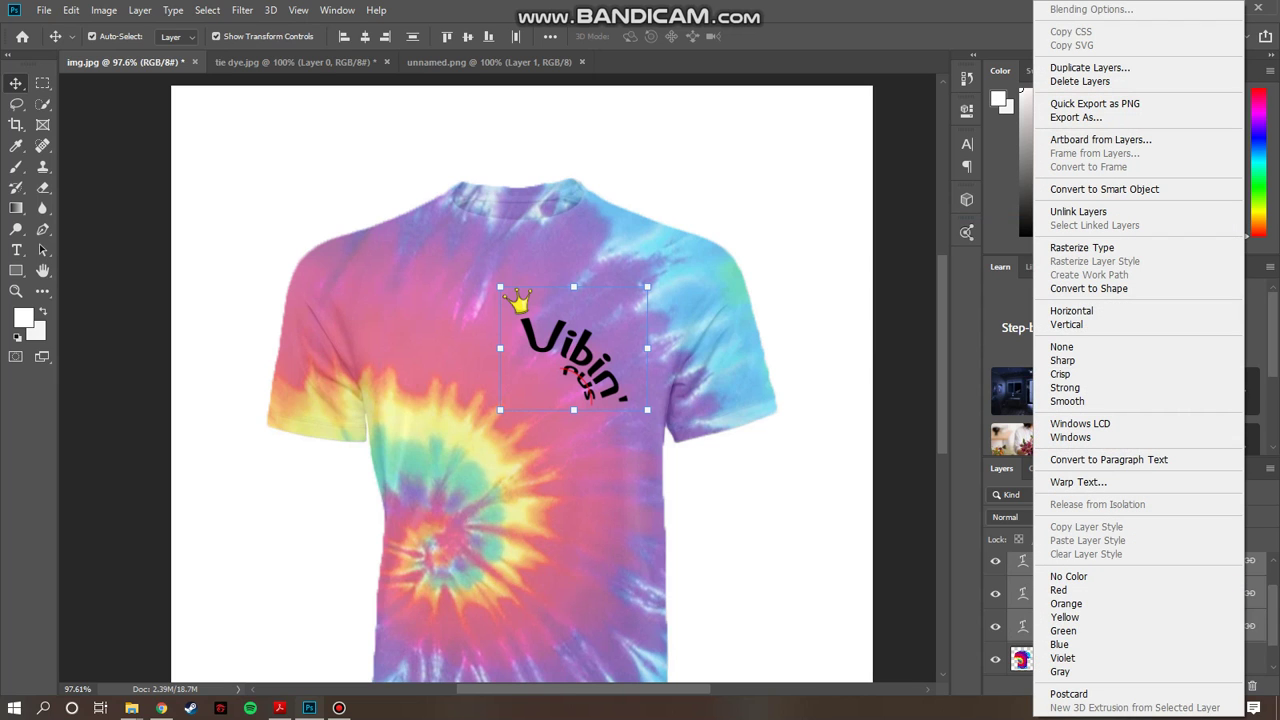
{"action": "key", "text": "Escape"}
{"action": "scroll", "coordinate": [1126, 612], "scroll_direction": "up", "scroll_amount": 2}
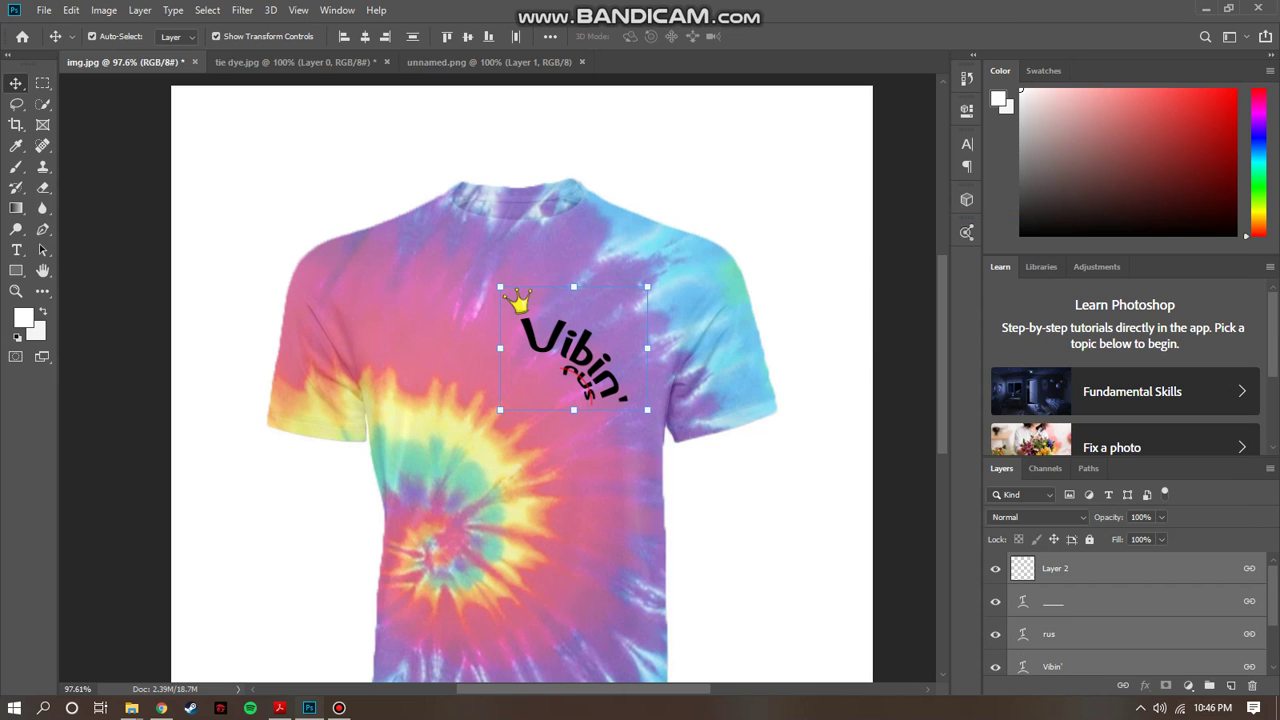
{"action": "right_click", "coordinate": [1066, 569]}
{"action": "left_click", "coordinate": [940, 492]}
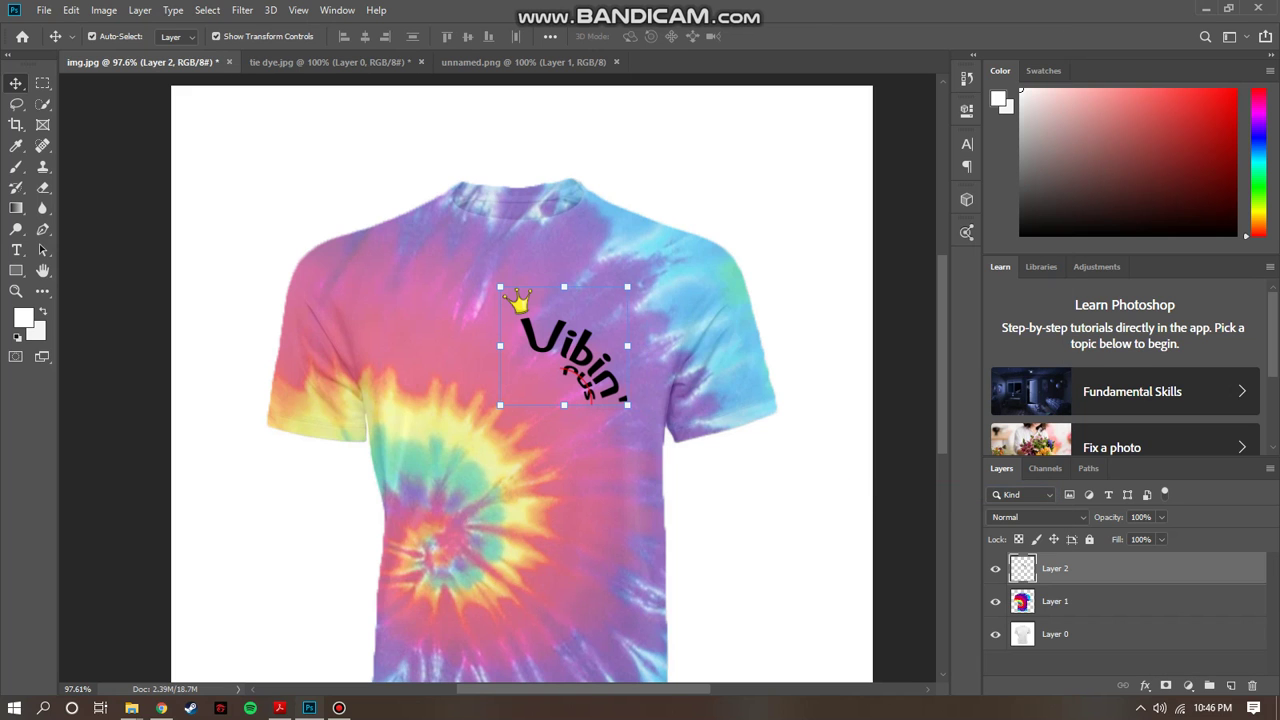
Apply Bevel & Emboss with Contour and Texture, plus Outer Glow, to the merged crown and text layer
{"action": "double_click", "coordinate": [1120, 569]}
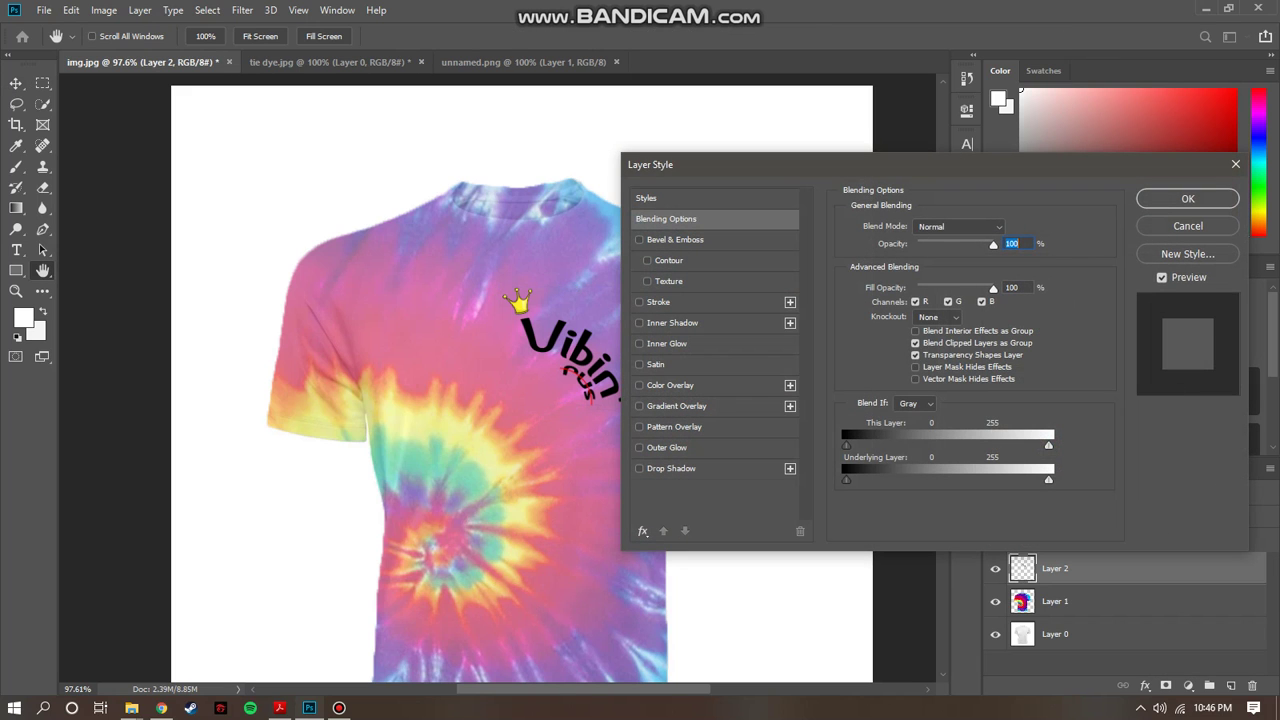
{"action": "left_click", "coordinate": [640, 240]}
{"action": "left_click", "coordinate": [656, 261]}
{"action": "left_click", "coordinate": [647, 281]}
{"action": "left_click", "coordinate": [640, 448]}
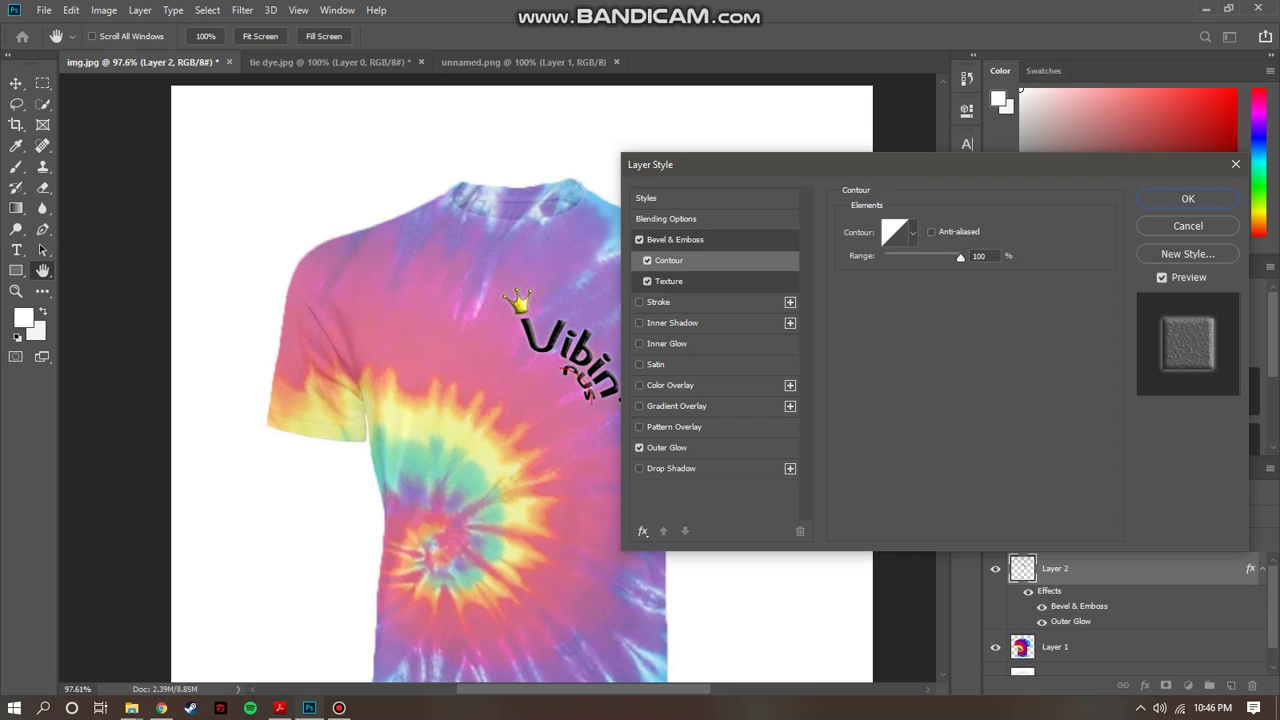
{"action": "left_click", "coordinate": [1187, 199]}
Scale the merged chest design to about 90%, reposition it on the shirt's chest, and deselect it
{"action": "left_click_drag", "start_coordinate": [566, 342], "coordinate": [575, 342]}
{"action": "left_click_drag", "start_coordinate": [509, 287], "coordinate": [522, 298]}
{"action": "left_click_drag", "start_coordinate": [578, 350], "coordinate": [568, 355]}
{"action": "scroll", "coordinate": [568, 355], "scroll_direction": "down", "scroll_amount": 2}
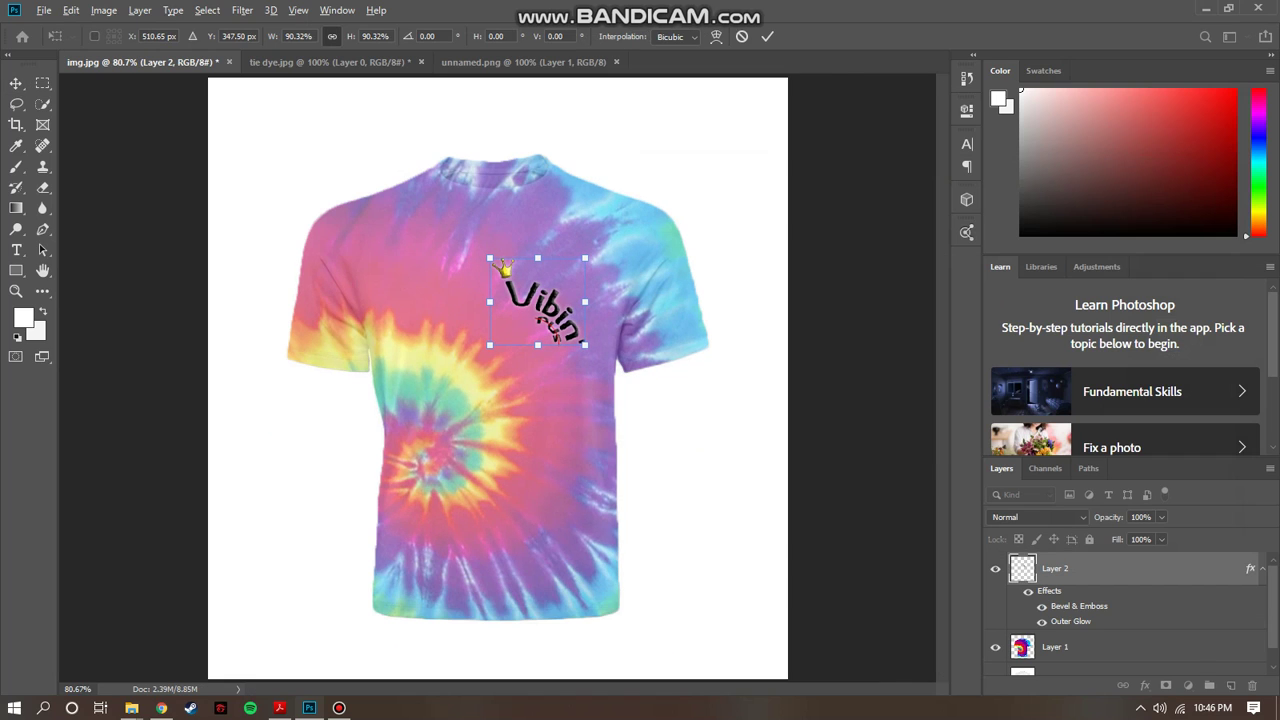
{"action": "scroll", "coordinate": [566, 350], "scroll_direction": "down", "scroll_amount": 1}
{"action": "left_click_drag", "start_coordinate": [544, 319], "coordinate": [545, 315]}
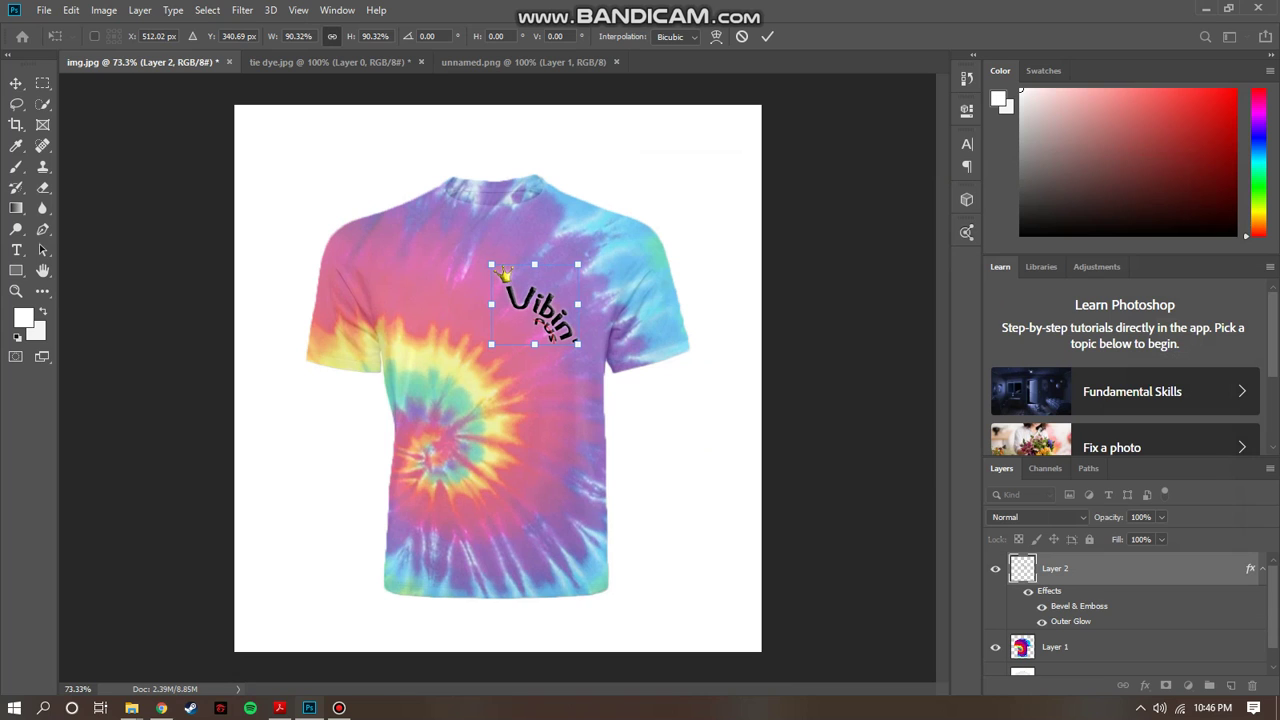
{"action": "key", "text": "Return"}
{"action": "left_click", "coordinate": [838, 372]}
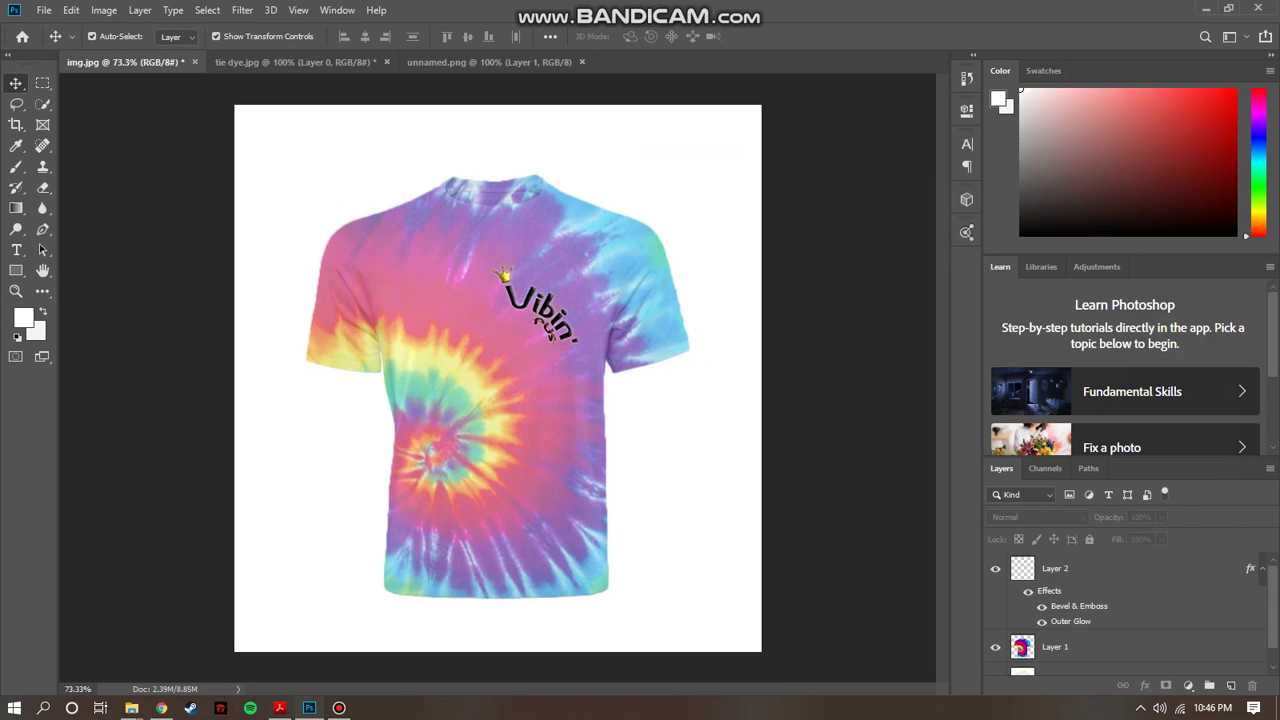
Start a Vibrance adjustment on the tie-dye pattern layer and tune its vibrance amount
{"action": "left_click", "coordinate": [1055, 647]}
{"action": "left_click", "coordinate": [71, 10]}
{"action": "mouse_move", "coordinate": [104, 10]}
{"action": "mouse_move", "coordinate": [128, 52]}
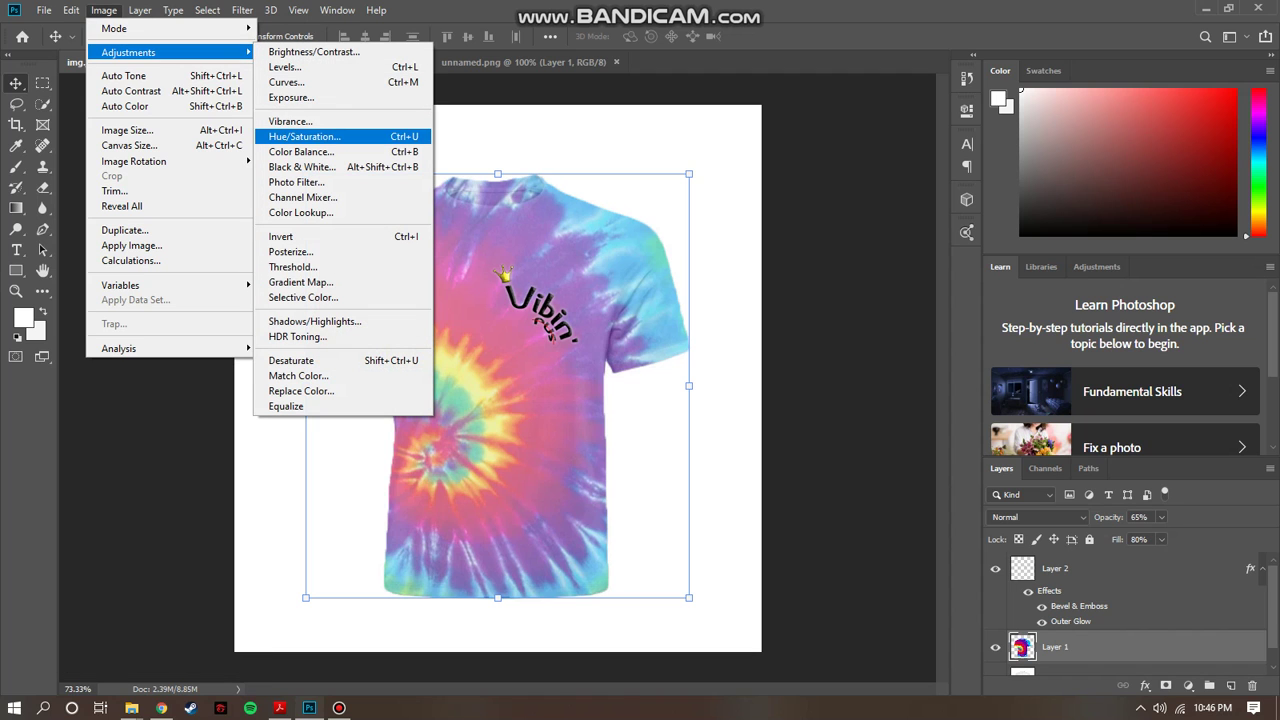
{"action": "left_click", "coordinate": [300, 121]}
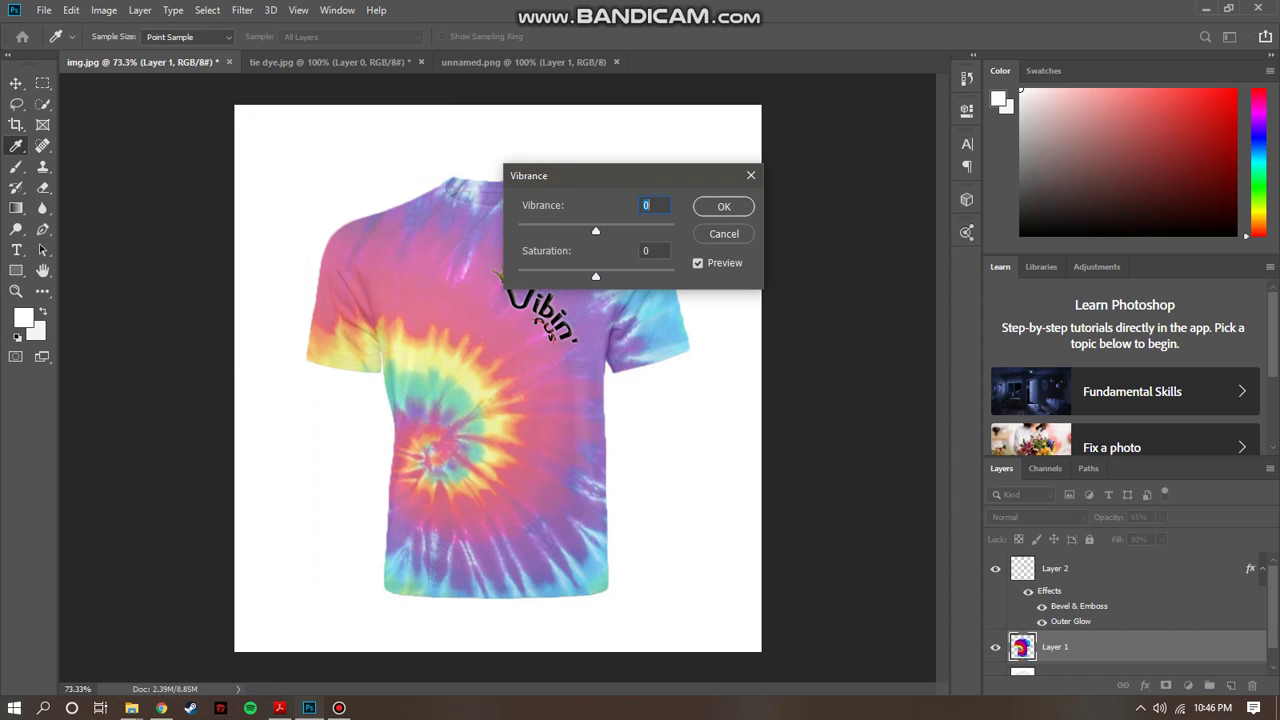
{"action": "left_click_drag", "start_coordinate": [610, 176], "coordinate": [750, 206]}
{"action": "key", "text": "Down"}
{"action": "key", "text": "Down"}
{"action": "key", "text": "Down"}
{"action": "key", "text": "Down"}
{"action": "key", "text": "Down"}
{"action": "key", "text": "Down"}
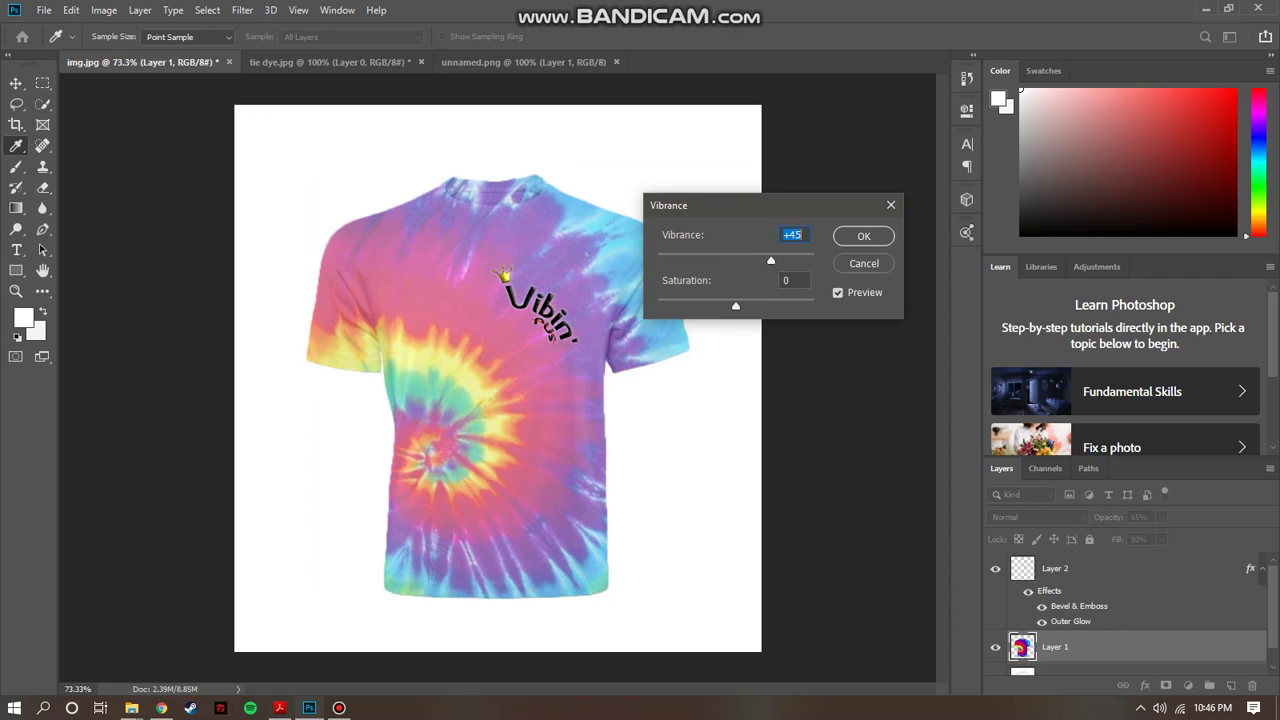
{"action": "key", "text": "Up"}
{"action": "key", "text": "Up"}
{"action": "key", "text": "Up"}
{"action": "key", "text": "Up"}
{"action": "key", "text": "Up"}
{"action": "key", "text": "Up"}
{"action": "key", "text": "Up"}
{"action": "key", "text": "Up"}
{"action": "key", "text": "Up"}
{"action": "key", "text": "Up"}
{"action": "key", "text": "Up"}
{"action": "key", "text": "Up"}
{"action": "key", "text": "Up"}
{"action": "key", "text": "Up"}
{"action": "key", "text": "Up"}
{"action": "key", "text": "Up"}
{"action": "key", "text": "Up"}
{"action": "key", "text": "Up"}
{"action": "key", "text": "Up"}
{"action": "key", "text": "Up"}
{"action": "key", "text": "Down"}
{"action": "key", "text": "Down"}
{"action": "key", "text": "Down"}
{"action": "key", "text": "Down"}
{"action": "key", "text": "Down"}
{"action": "key", "text": "Down"}
{"action": "key", "text": "Down"}
{"action": "key", "text": "Down"}
{"action": "key", "text": "Down"}
{"action": "key", "text": "Down"}
{"action": "key", "text": "Down"}
{"action": "key", "text": "Down"}
{"action": "key", "text": "Down"}
{"action": "key", "text": "Down"}
{"action": "key", "text": "Down"}
{"action": "key", "text": "Down"}
{"action": "key", "text": "Down"}
{"action": "key", "text": "Down"}
{"action": "key", "text": "Down"}
{"action": "key", "text": "Down"}
Fine-tune the saturation in the tie-dye layer's Vibrance adjustment and apply it
{"action": "left_click_drag", "start_coordinate": [736, 306], "coordinate": [763, 306]}
{"action": "key", "text": "Up"}
{"action": "key", "text": "Up"}
{"action": "key", "text": "Up"}
{"action": "key", "text": "Up"}
{"action": "key", "text": "Up"}
{"action": "key", "text": "Down"}
{"action": "key", "text": "Down"}
{"action": "key", "text": "Down"}
{"action": "key", "text": "Down"}
{"action": "key", "text": "Down"}
{"action": "key", "text": "Down"}
{"action": "key", "text": "Down"}
{"action": "key", "text": "Down"}
{"action": "key", "text": "Down"}
{"action": "key", "text": "Down"}
{"action": "key", "text": "Down"}
{"action": "key", "text": "Up"}
{"action": "key", "text": "Up"}
{"action": "key", "text": "Return"}
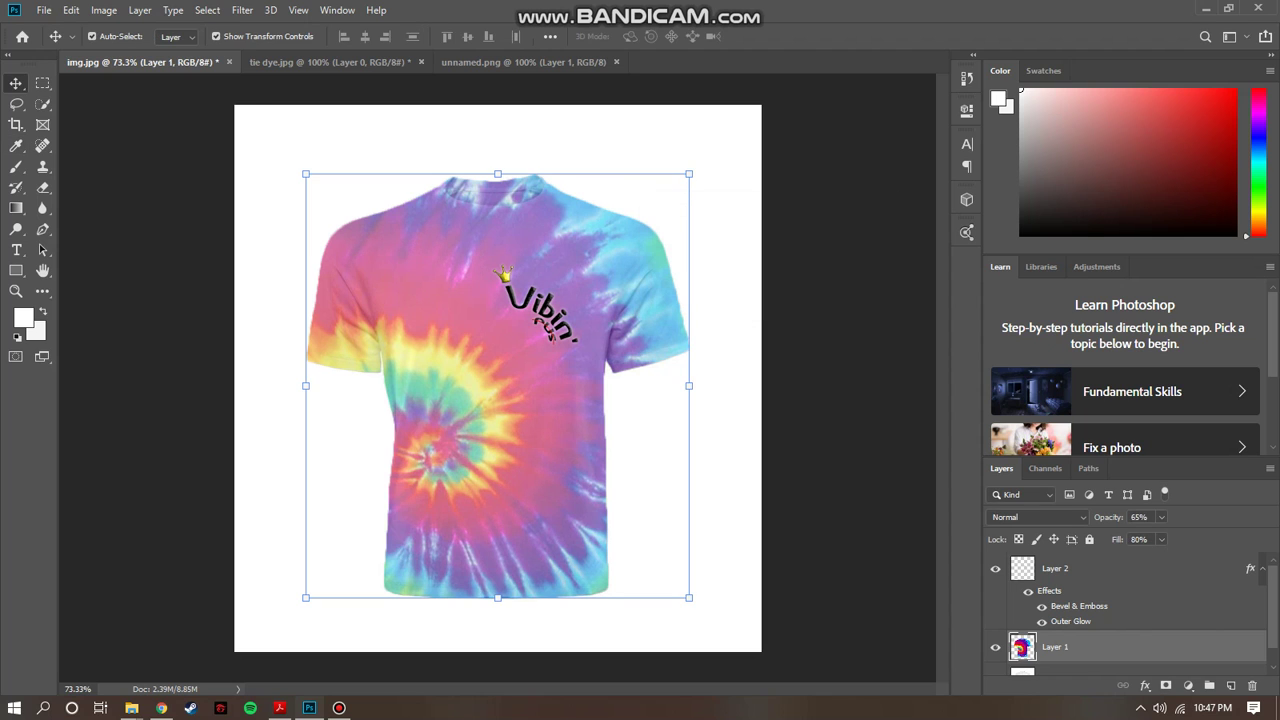
Fine-tune the saturation of the tie-dye pattern layer with a Hue/Saturation adjustment and apply it
{"action": "left_click", "coordinate": [104, 10]}
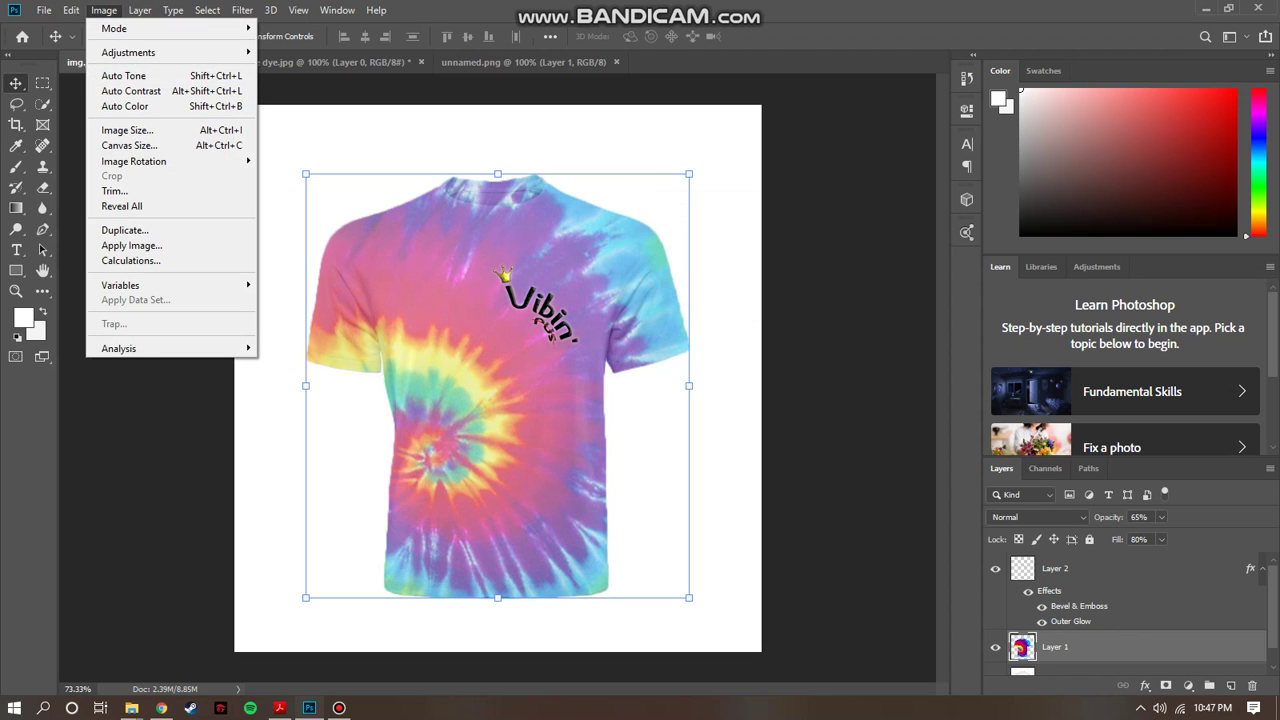
{"action": "mouse_move", "coordinate": [140, 53]}
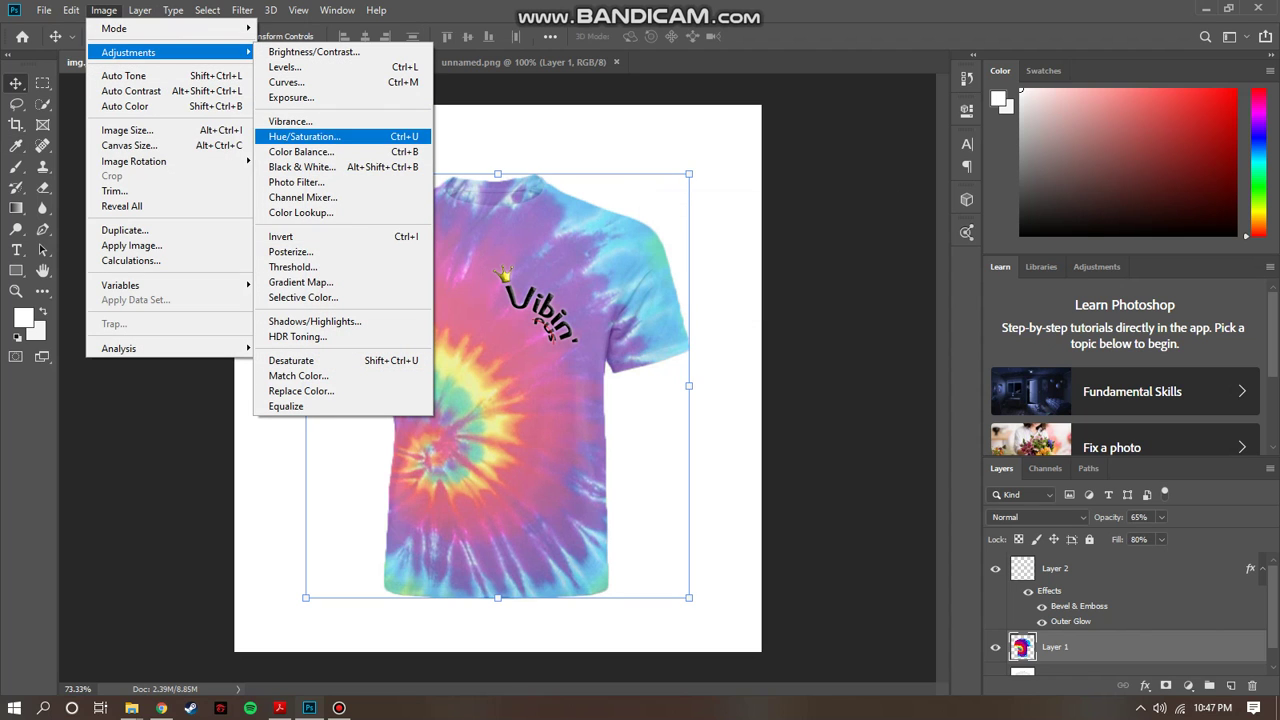
{"action": "left_click", "coordinate": [304, 136]}
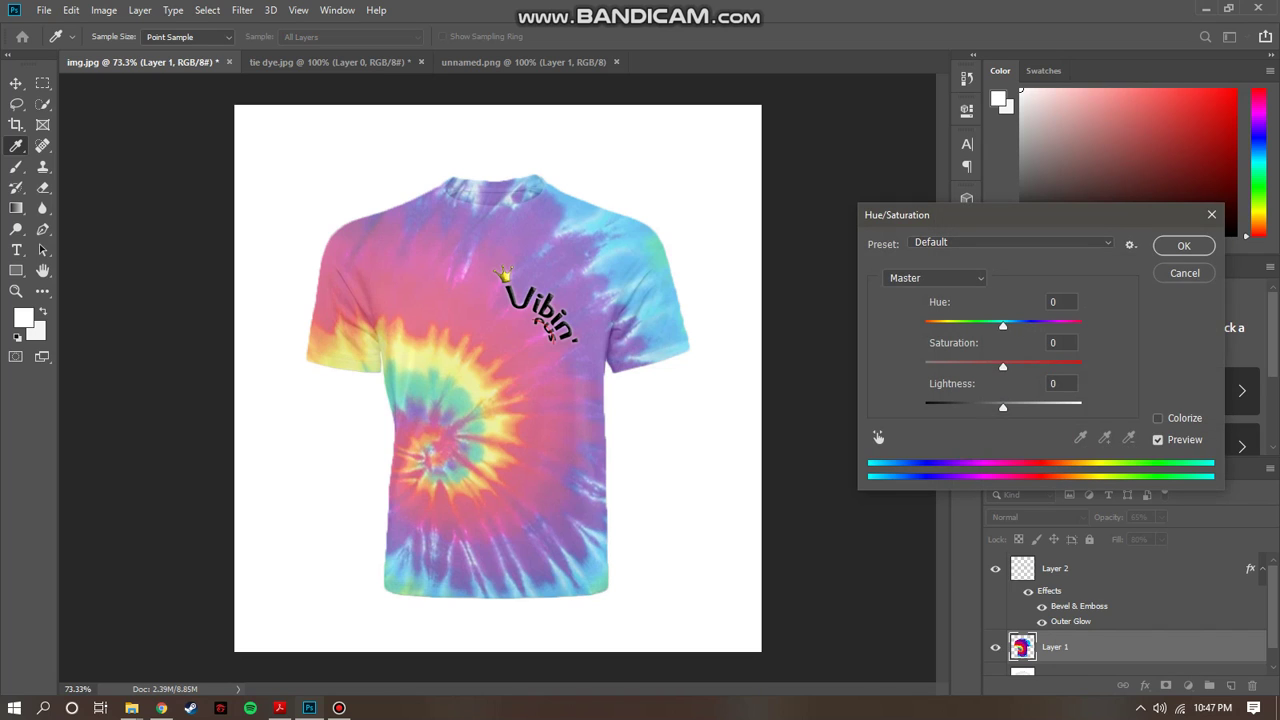
{"action": "left_click_drag", "start_coordinate": [1003, 367], "coordinate": [1013, 367]}
{"action": "key", "text": "Down"}
{"action": "key", "text": "Down"}
{"action": "key", "text": "Down"}
{"action": "key", "text": "Down"}
{"action": "key", "text": "Down"}
{"action": "key", "text": "Down"}
{"action": "key", "text": "Down"}
{"action": "key", "text": "Down"}
{"action": "key", "text": "Down"}
{"action": "key", "text": "Down"}
{"action": "key", "text": "Down"}
{"action": "key", "text": "Down"}
{"action": "key", "text": "Down"}
{"action": "key", "text": "Down"}
{"action": "key", "text": "Down"}
{"action": "key", "text": "Down"}
{"action": "key", "text": "Down"}
{"action": "key", "text": "Down"}
{"action": "key", "text": "Down"}
{"action": "key", "text": "Down"}
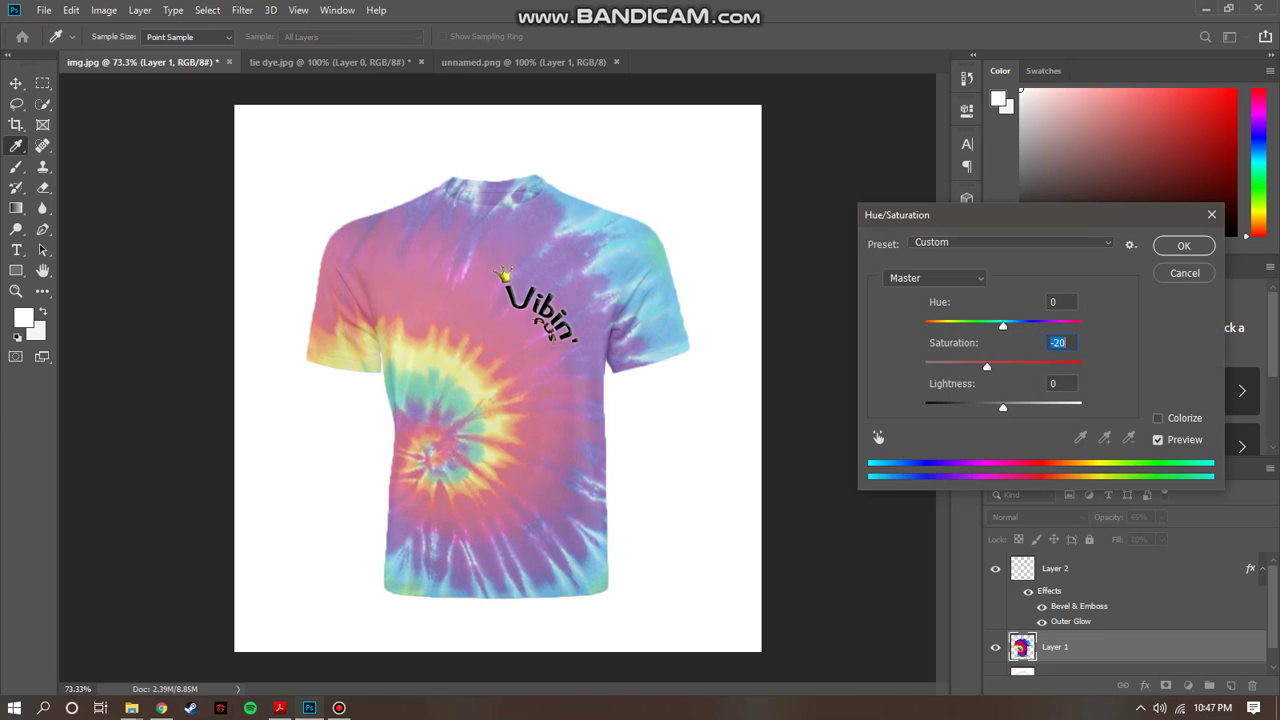
{"action": "key", "text": "Up"}
{"action": "key", "text": "Up"}
{"action": "key", "text": "Up"}
{"action": "key", "text": "Up"}
{"action": "key", "text": "Up"}
{"action": "key", "text": "Up"}
{"action": "key", "text": "Up"}
{"action": "key", "text": "Up"}
{"action": "key", "text": "Up"}
{"action": "key", "text": "Up"}
{"action": "key", "text": "Up"}
{"action": "key", "text": "Up"}
{"action": "key", "text": "Up"}
{"action": "key", "text": "Up"}
{"action": "key", "text": "Up"}
{"action": "key", "text": "Up"}
{"action": "key", "text": "Up"}
{"action": "key", "text": "Up"}
{"action": "key", "text": "Up"}
{"action": "key", "text": "Up"}
{"action": "key", "text": "Up"}
{"action": "key", "text": "Up"}
{"action": "key", "text": "Up"}
{"action": "key", "text": "Up"}
{"action": "key", "text": "Up"}
{"action": "key", "text": "Up"}
{"action": "key", "text": "Down"}
{"action": "key", "text": "Down"}
{"action": "key", "text": "Return"}
{"action": "key", "text": "v"}
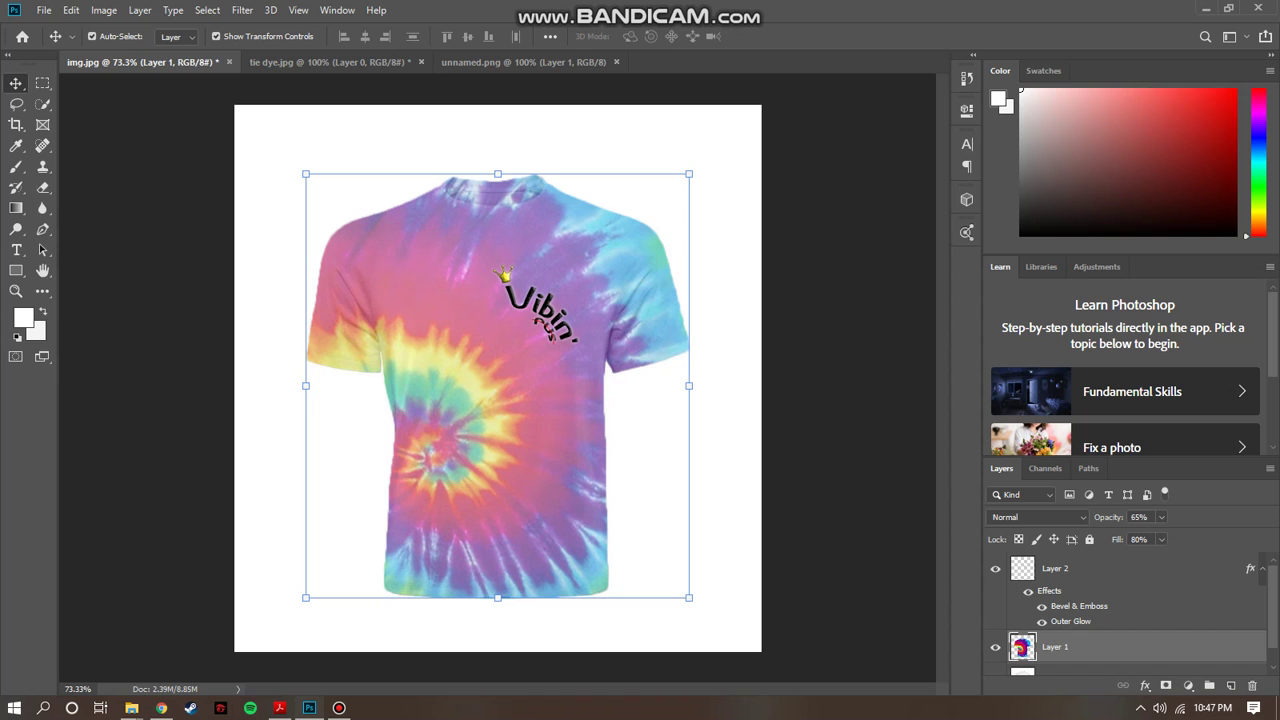
Set the tie-dye pattern layer's blend mode to Linear Burn and deselect the layer
{"action": "scroll", "coordinate": [1120, 626], "scroll_direction": "down", "scroll_amount": 1}
{"action": "left_click", "coordinate": [1100, 659]}
{"action": "left_click", "coordinate": [1100, 627]}
{"action": "left_click", "coordinate": [1038, 517]}
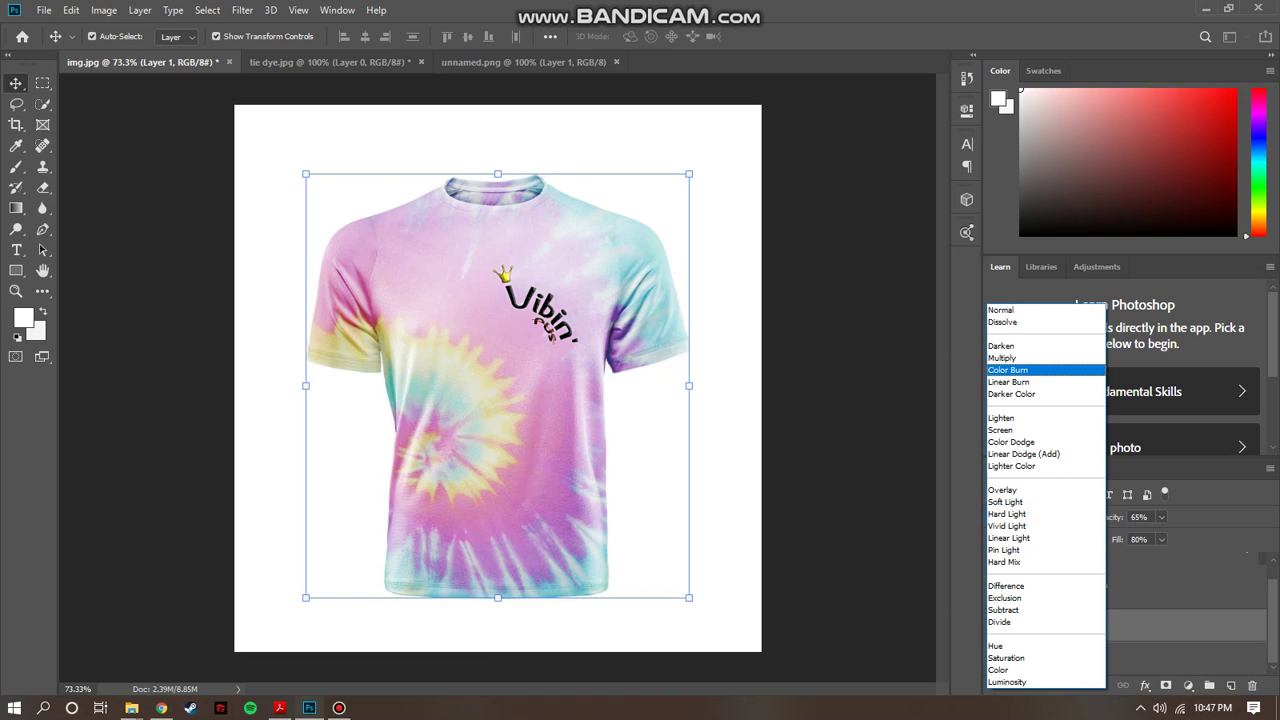
{"action": "left_click", "coordinate": [1045, 382]}
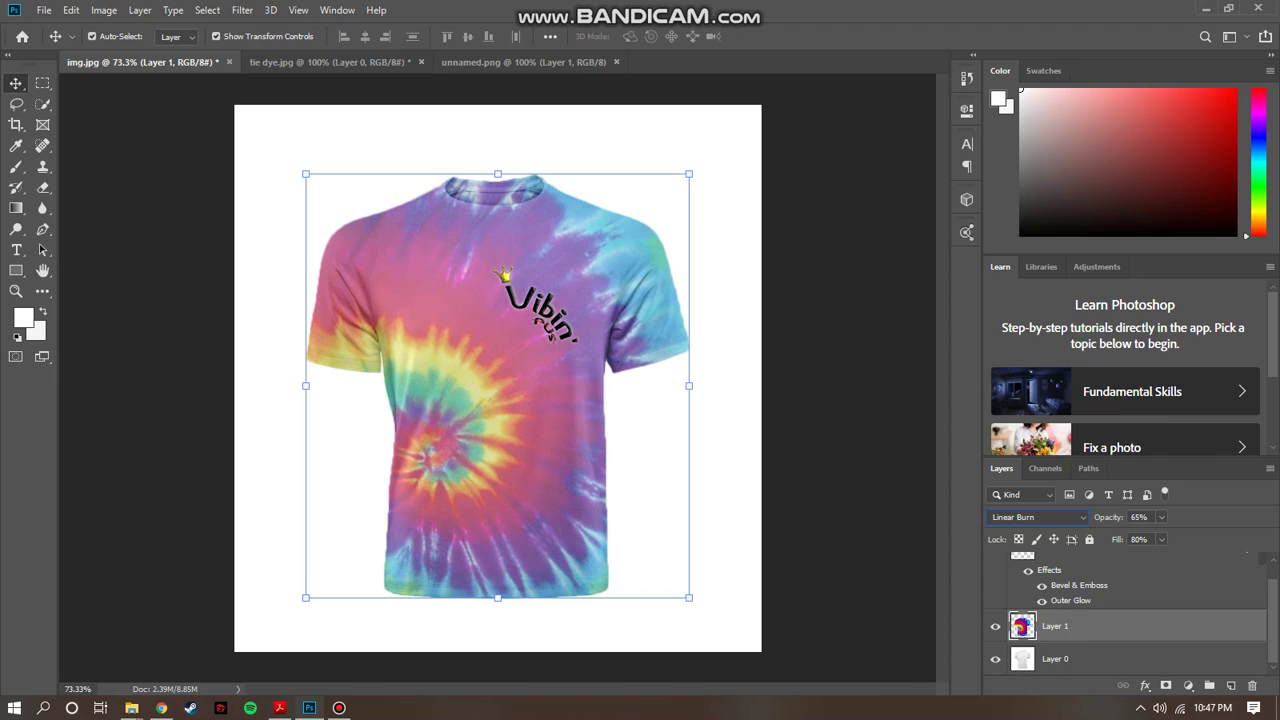
{"action": "left_click", "coordinate": [850, 390]}
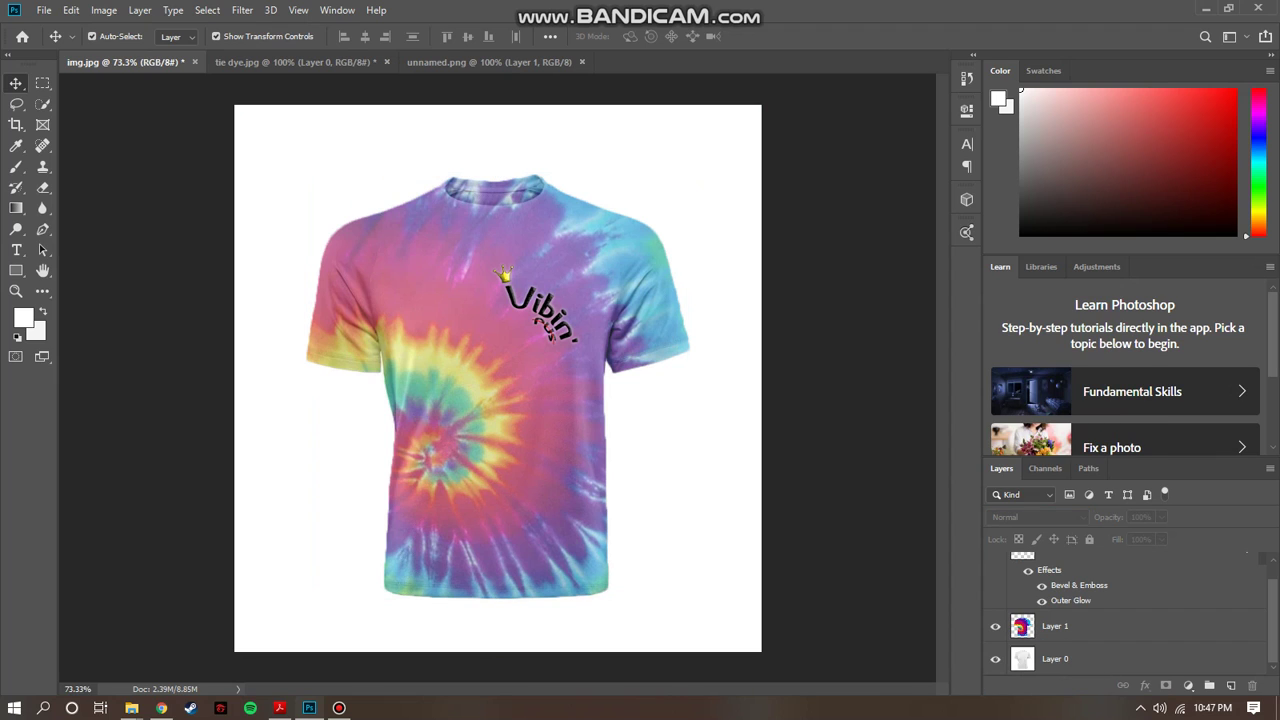
{"action": "left_click", "coordinate": [339, 708]}
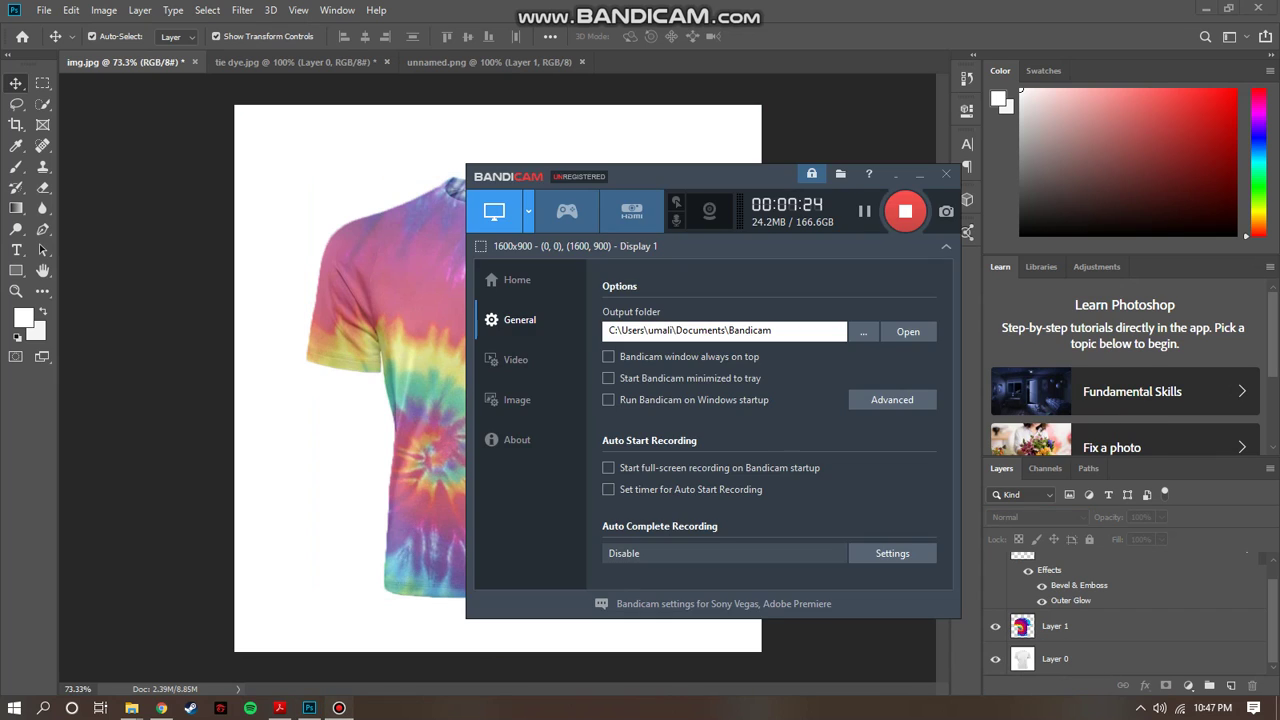
{"action": "left_click_drag", "start_coordinate": [747, 179], "coordinate": [785, 179]}
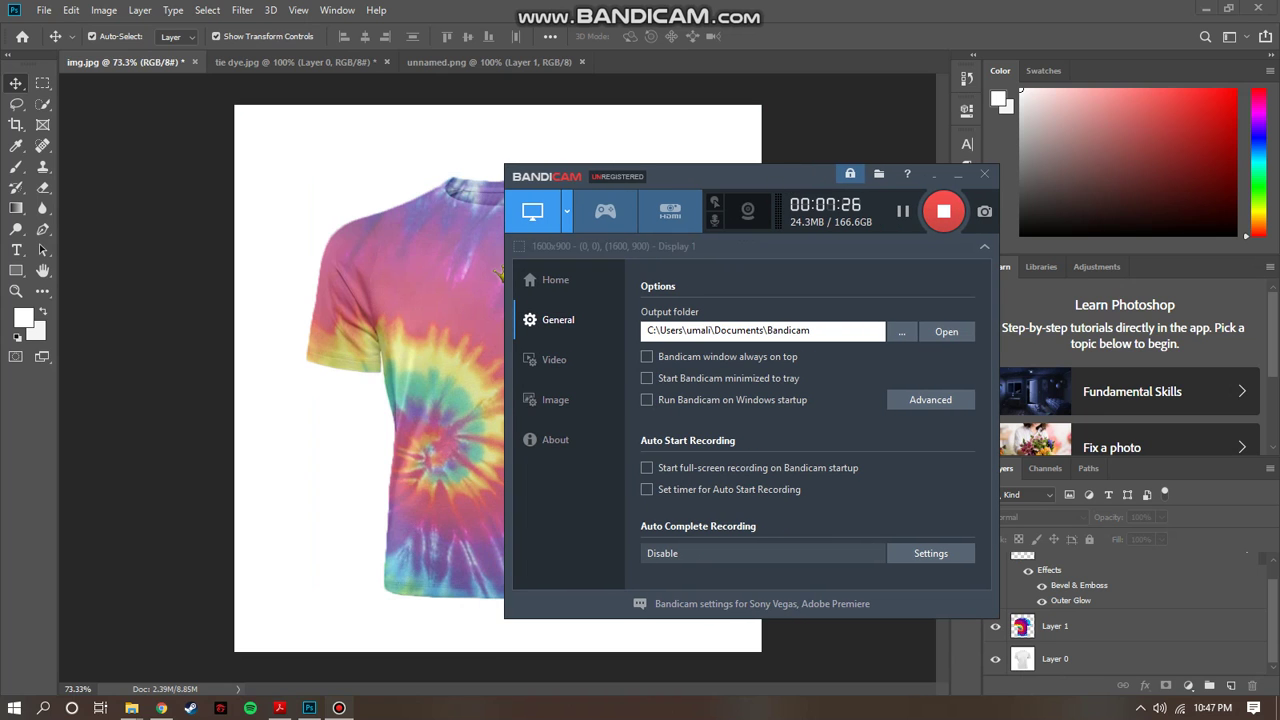
{"action": "key", "text": "alt+Tab"}
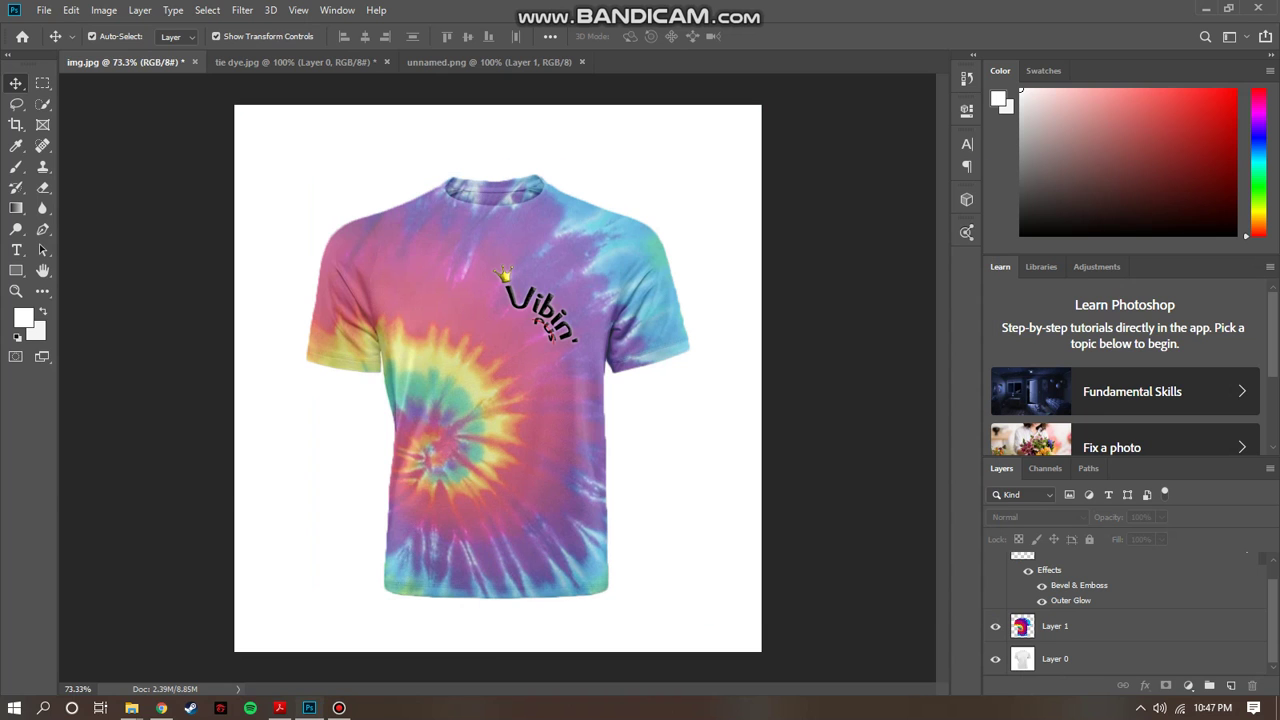
Start exporting the finished T-shirt image with Export As, as a 100% quality JPG at 898 x 932 px
{"action": "left_click", "coordinate": [44, 10]}
{"action": "mouse_move", "coordinate": [120, 228]}
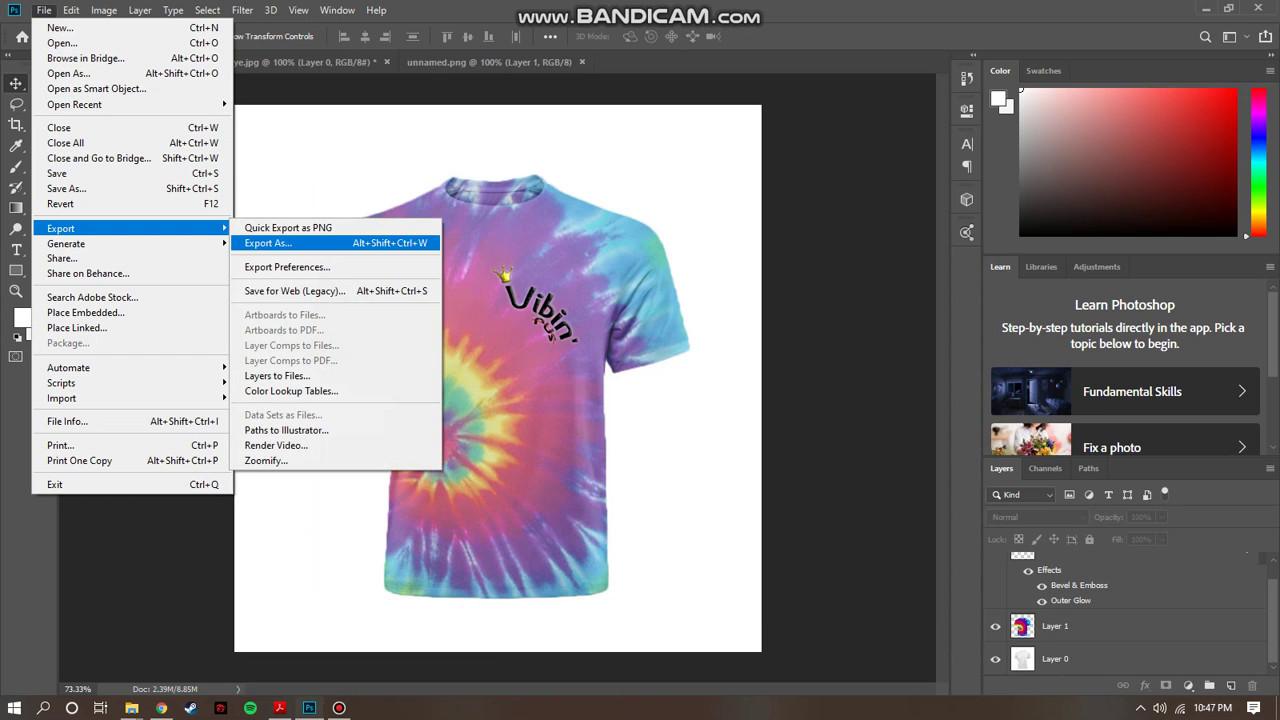
{"action": "left_click", "coordinate": [268, 243]}
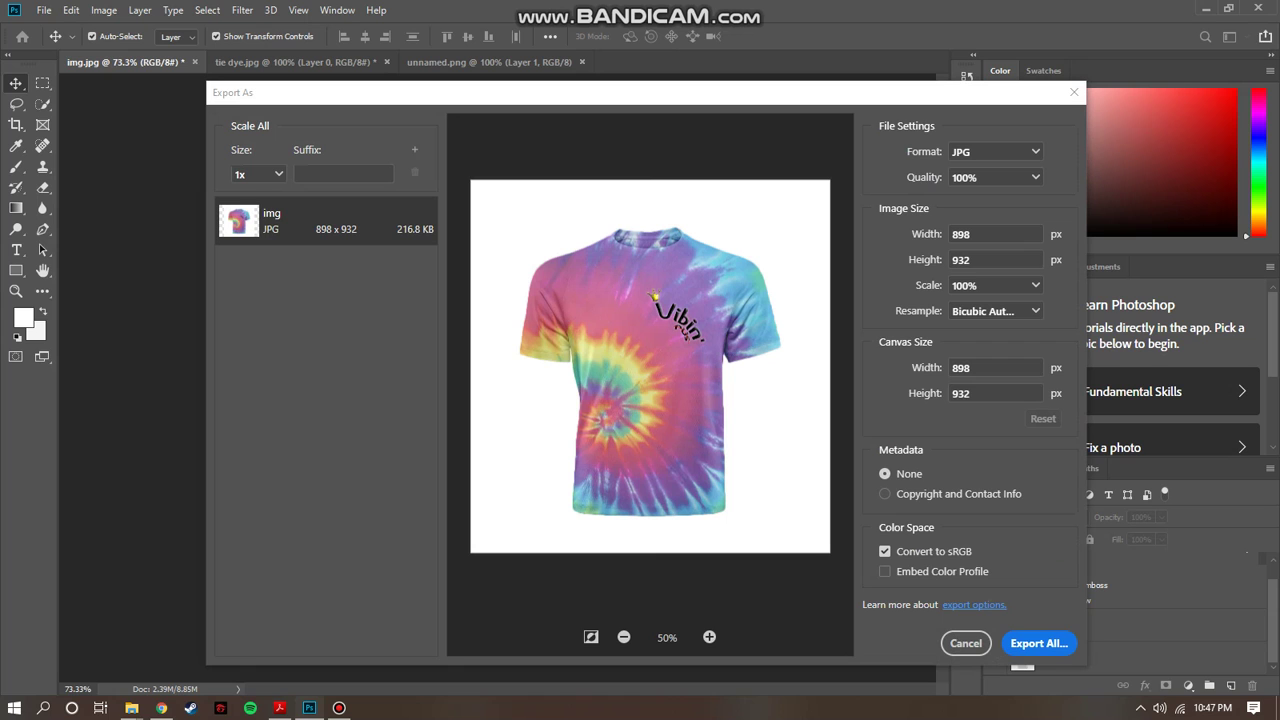
{"action": "key", "text": "Return"}
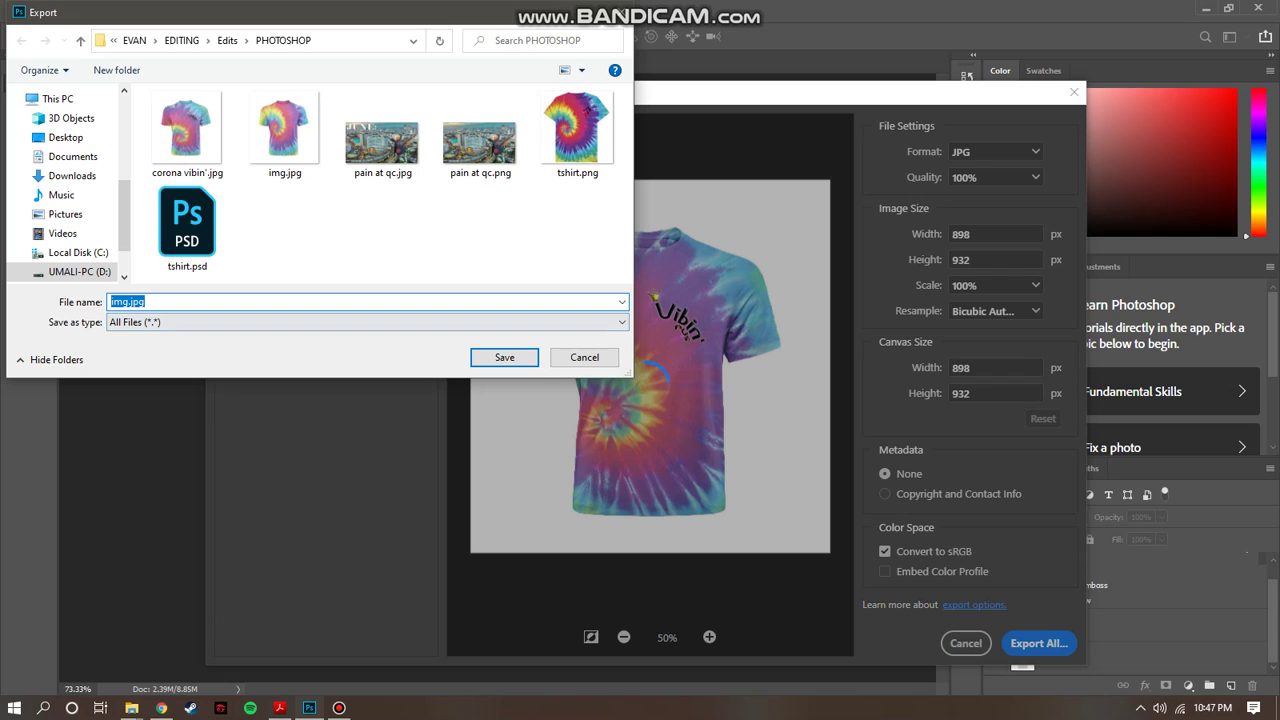
Enter tshirtroyalrumble as the exported image's file name
{"action": "type", "text": "ts"}
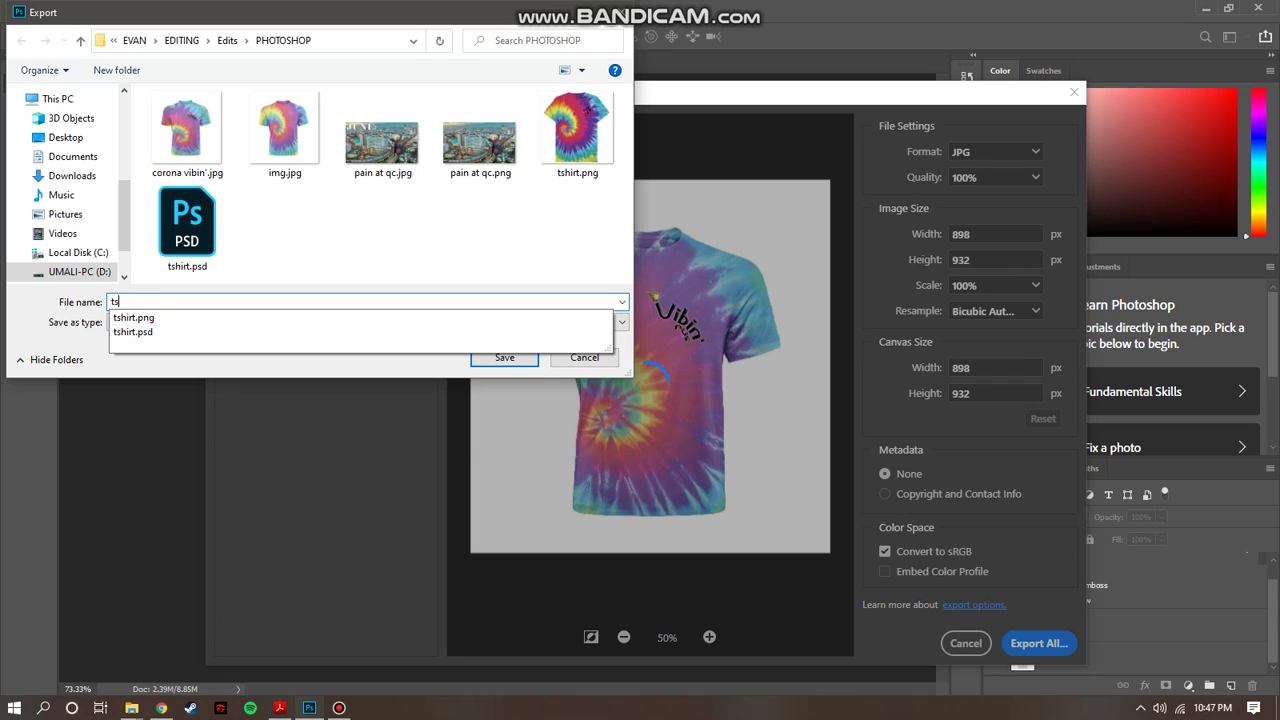
{"action": "type", "text": "hirtroyale"}
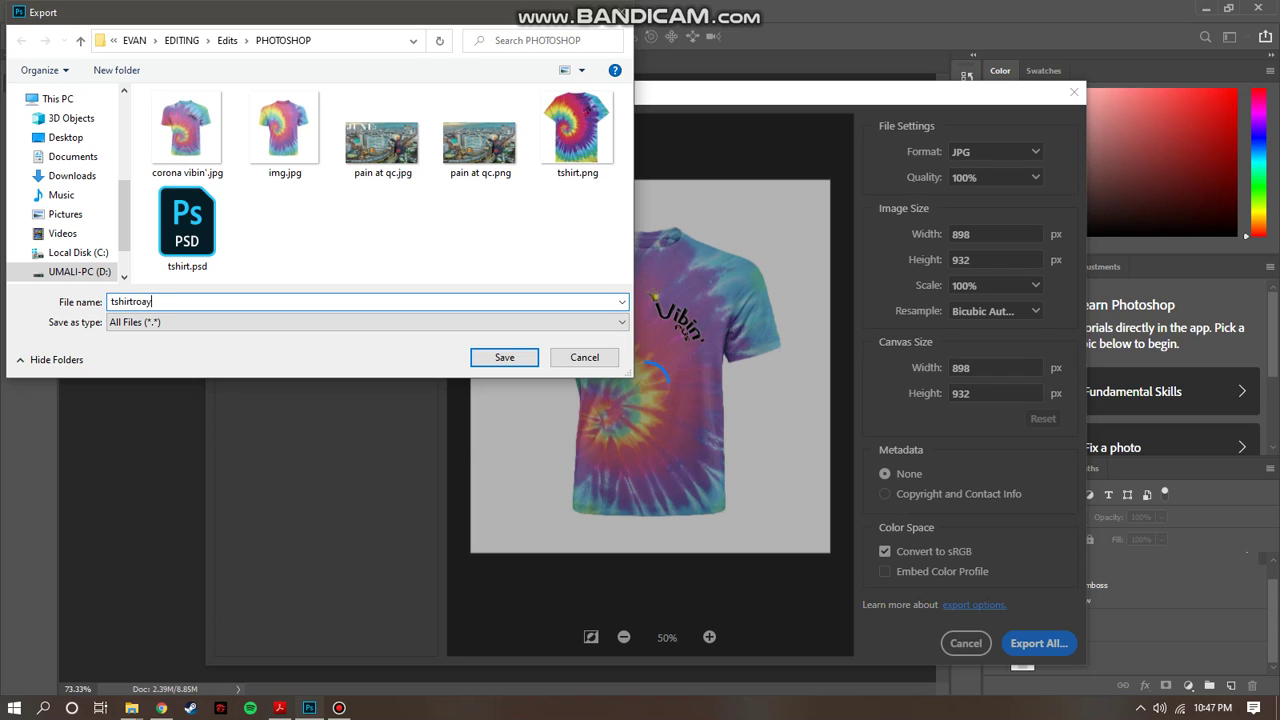
{"action": "key", "text": "BackSpace"}
{"action": "type", "text": "rumbleentry"}
{"action": "left_click", "coordinate": [188, 301]}
{"action": "mouse_move", "coordinate": [208, 302]}
{"action": "left_mouse_down"}
{"action": "mouse_move", "coordinate": [179, 302]}
{"action": "mouse_move", "coordinate": [190, 303]}
{"action": "left_mouse_up"}
{"action": "key", "text": "BackSpace"}
{"action": "key", "text": "BackSpace"}
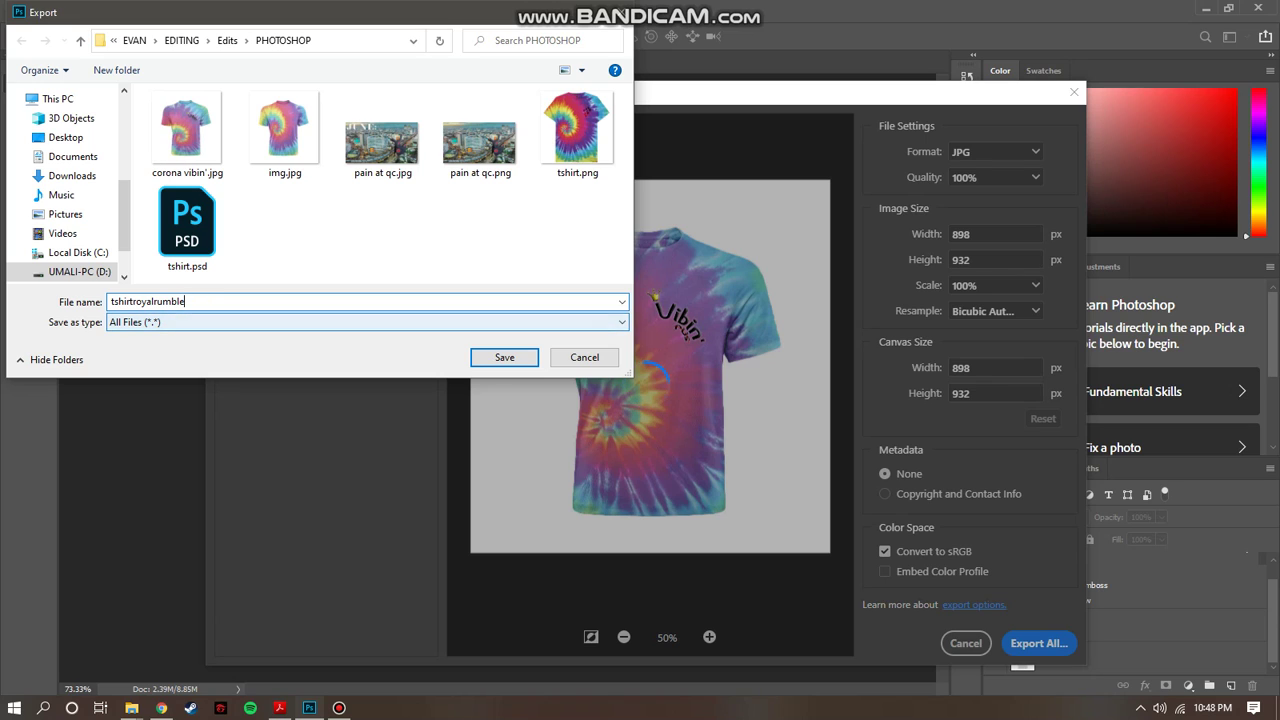
Capitalise both word initials in the file name as tshirtRoyalRumble and save the export in the PHOTOSHOP folder
{"action": "left_click", "coordinate": [137, 301]}
{"action": "key", "text": "BackSpace"}
{"action": "type", "text": "R"}
{"action": "left_click", "coordinate": [159, 301]}
{"action": "key", "text": "BackSpace"}
{"action": "type", "text": "R"}
{"action": "left_click", "coordinate": [504, 357]}
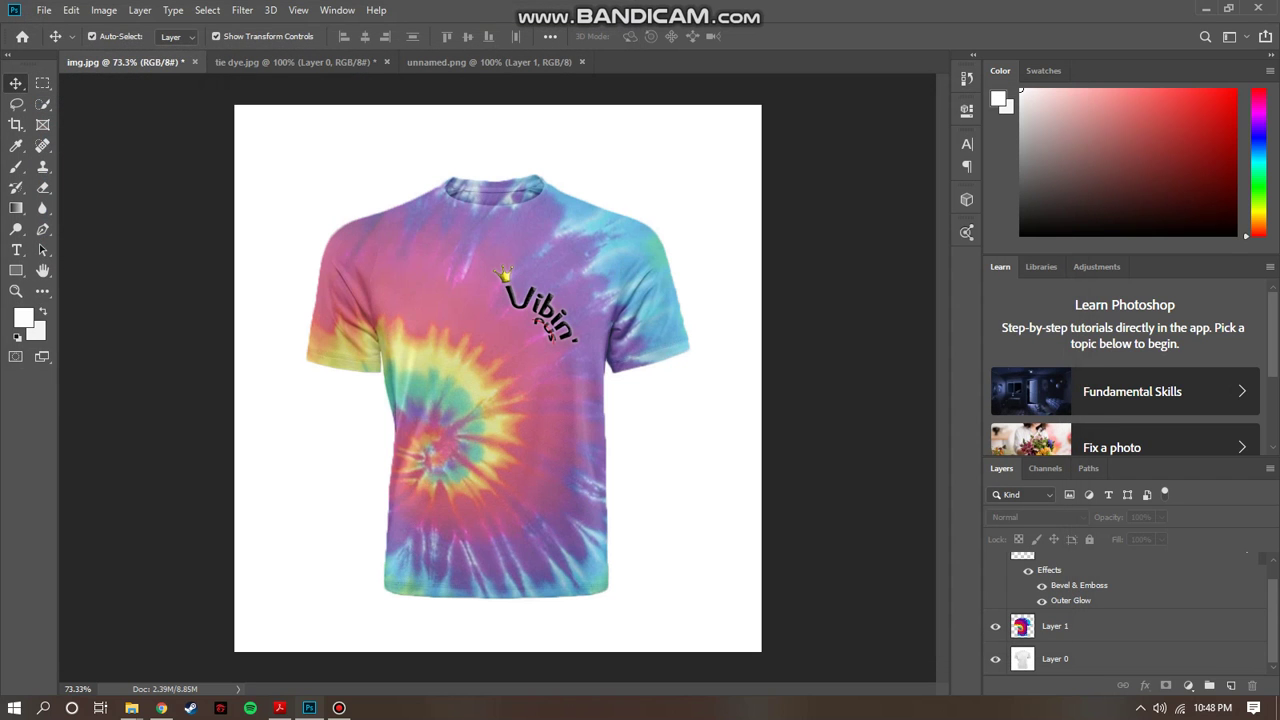
{"action": "left_click", "coordinate": [339, 708]}
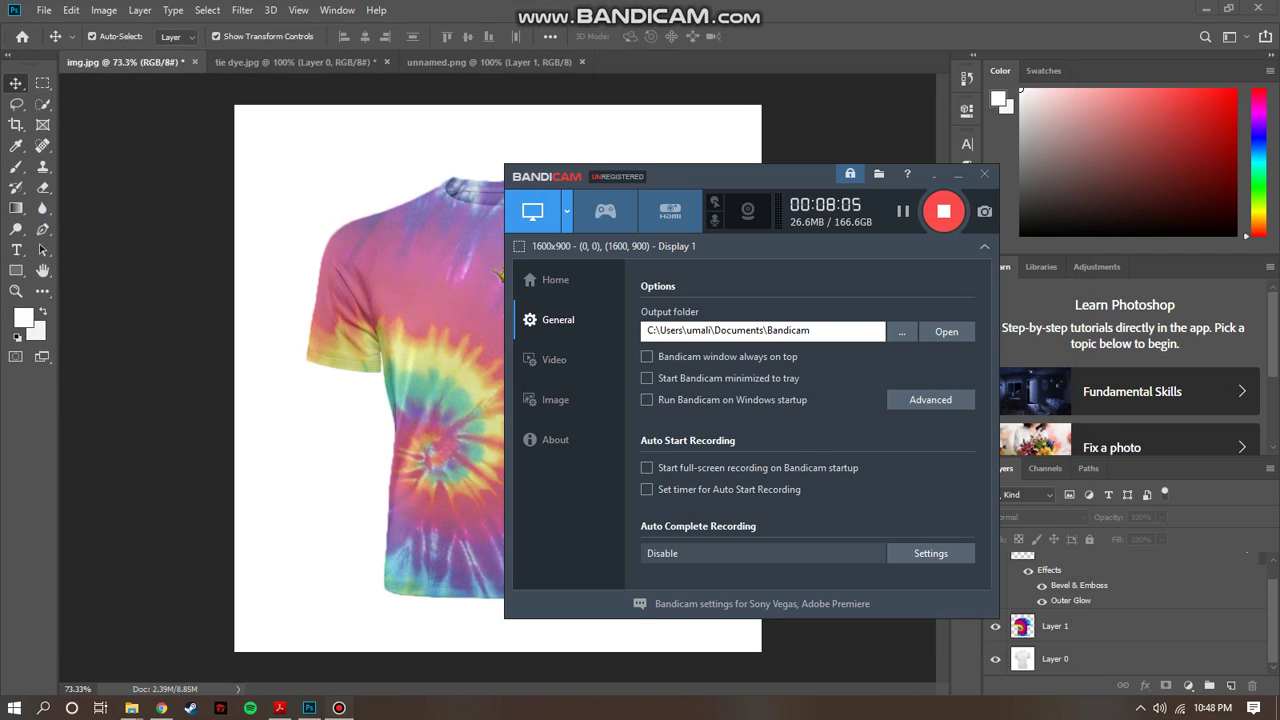